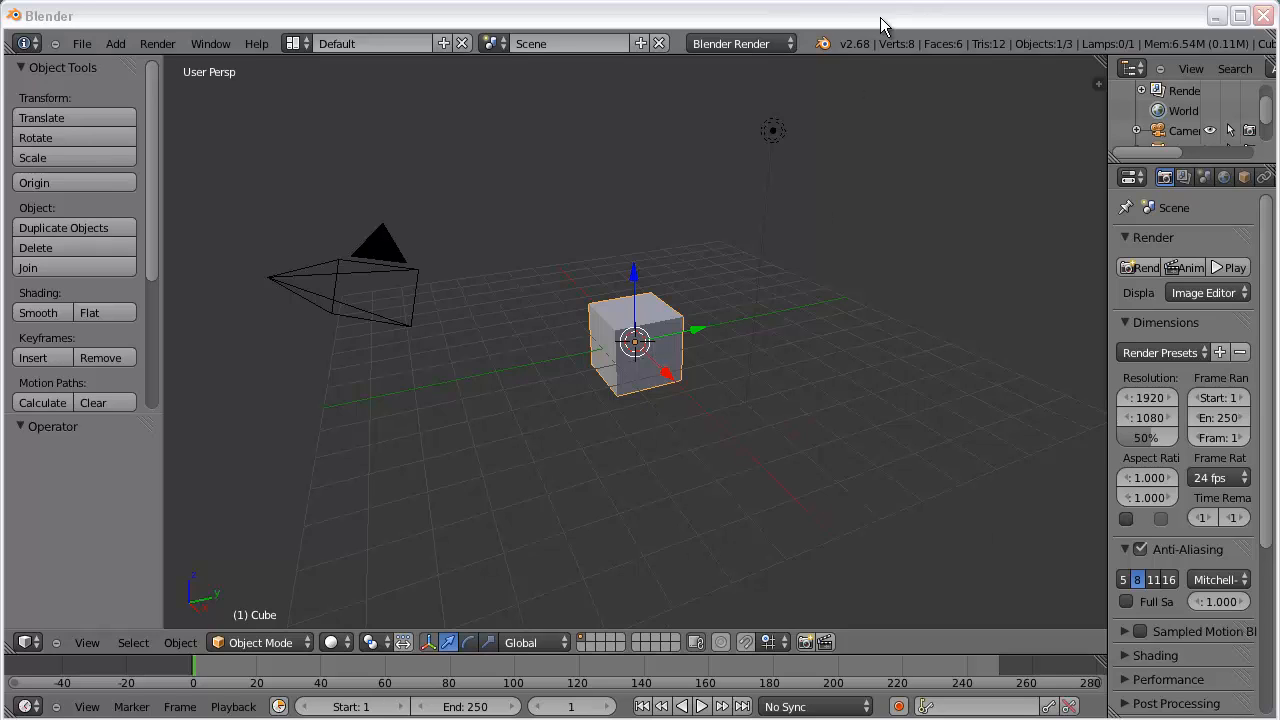
- Put the default cube into Edit Mode with edge selection enabled
scroll(673, 342, "up", 4)
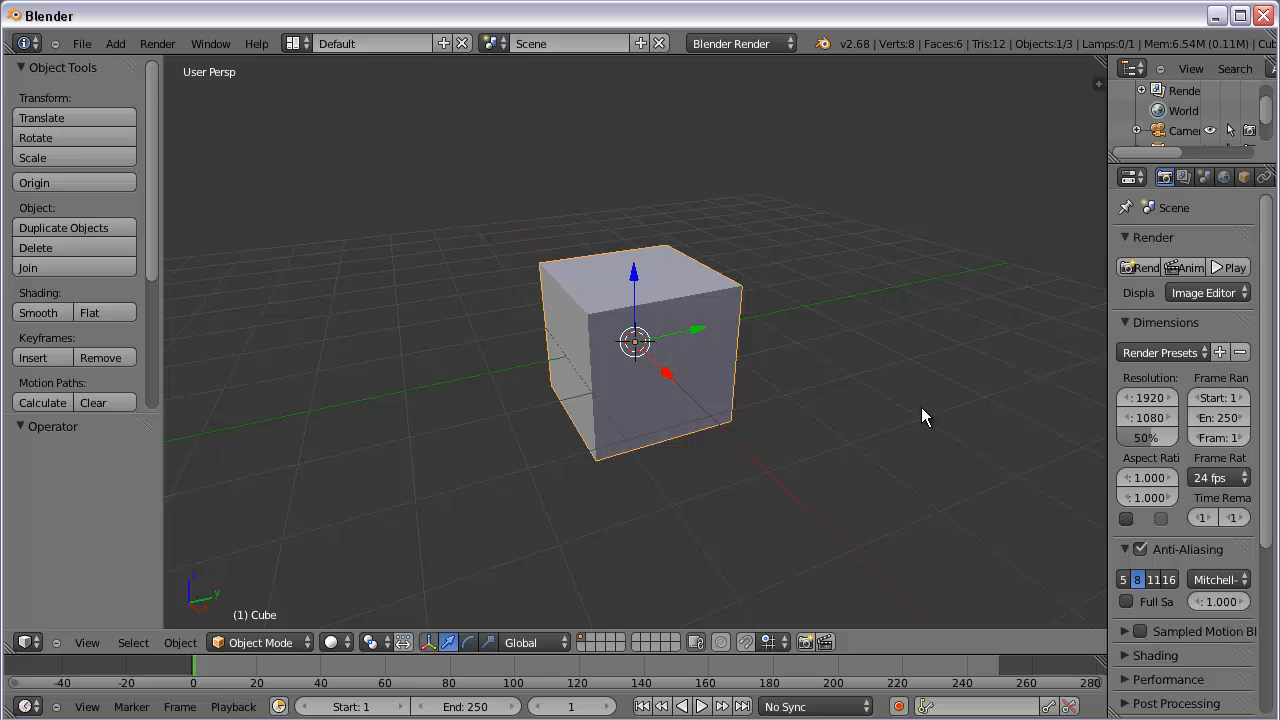
key("KP_1")
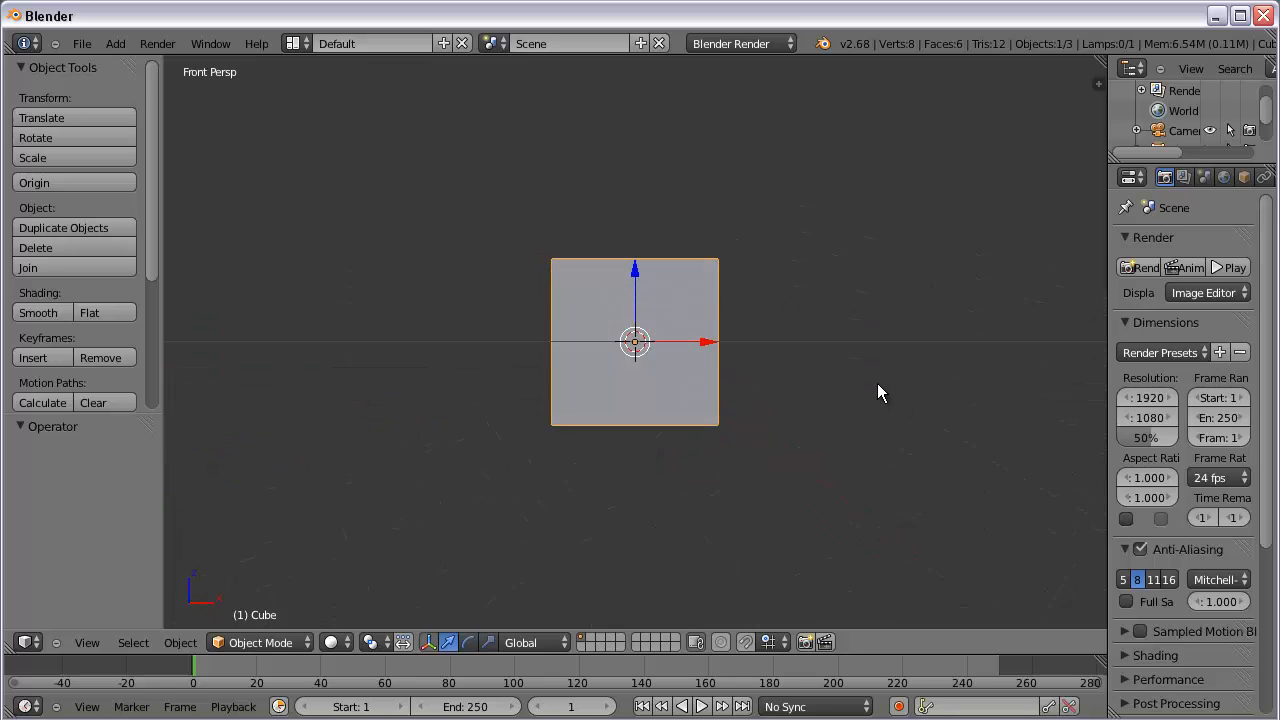
middle_click_drag(840, 365, 840, 446)
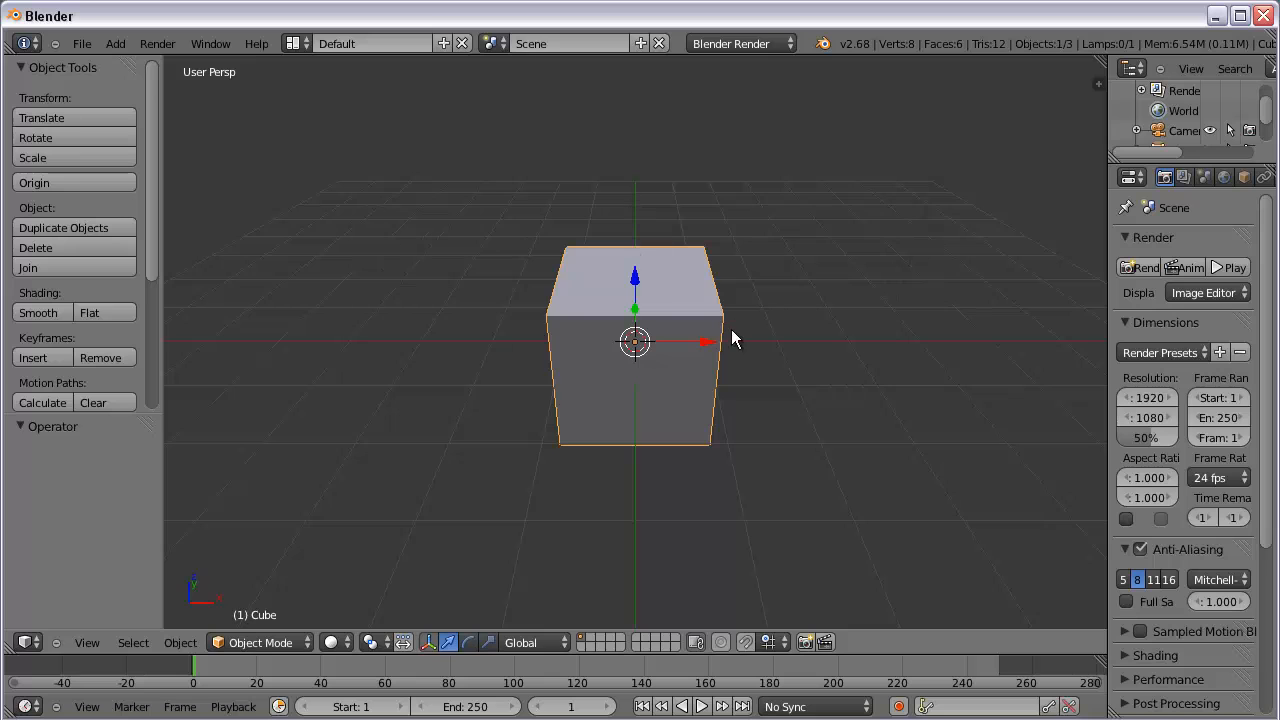
scroll(597, 400, "up", 2)
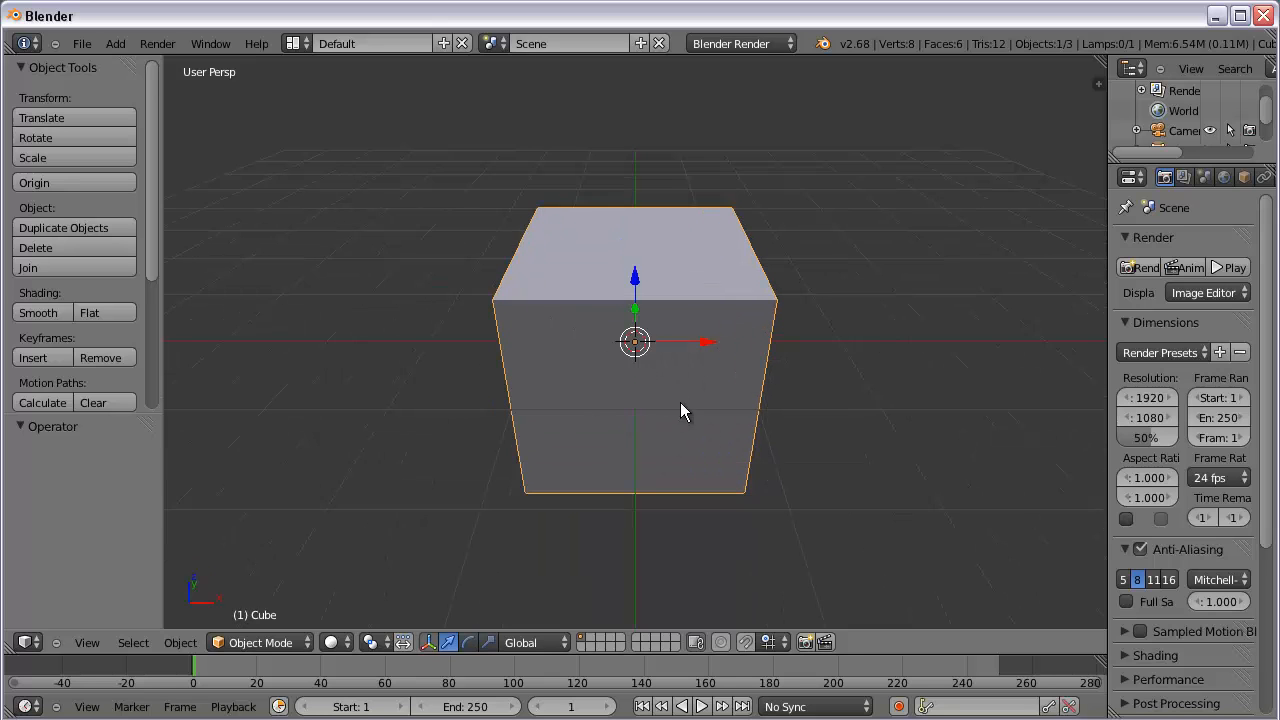
middle_click_drag(816, 408, 731, 401)
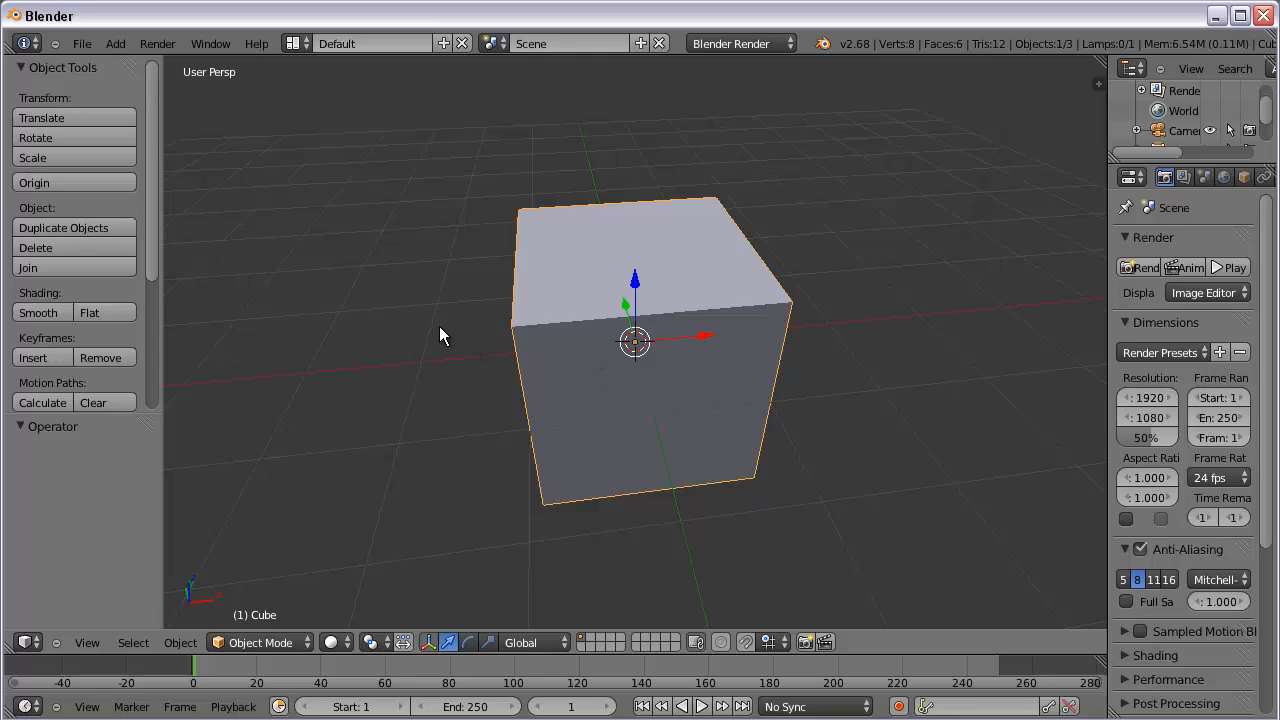
key("Tab")
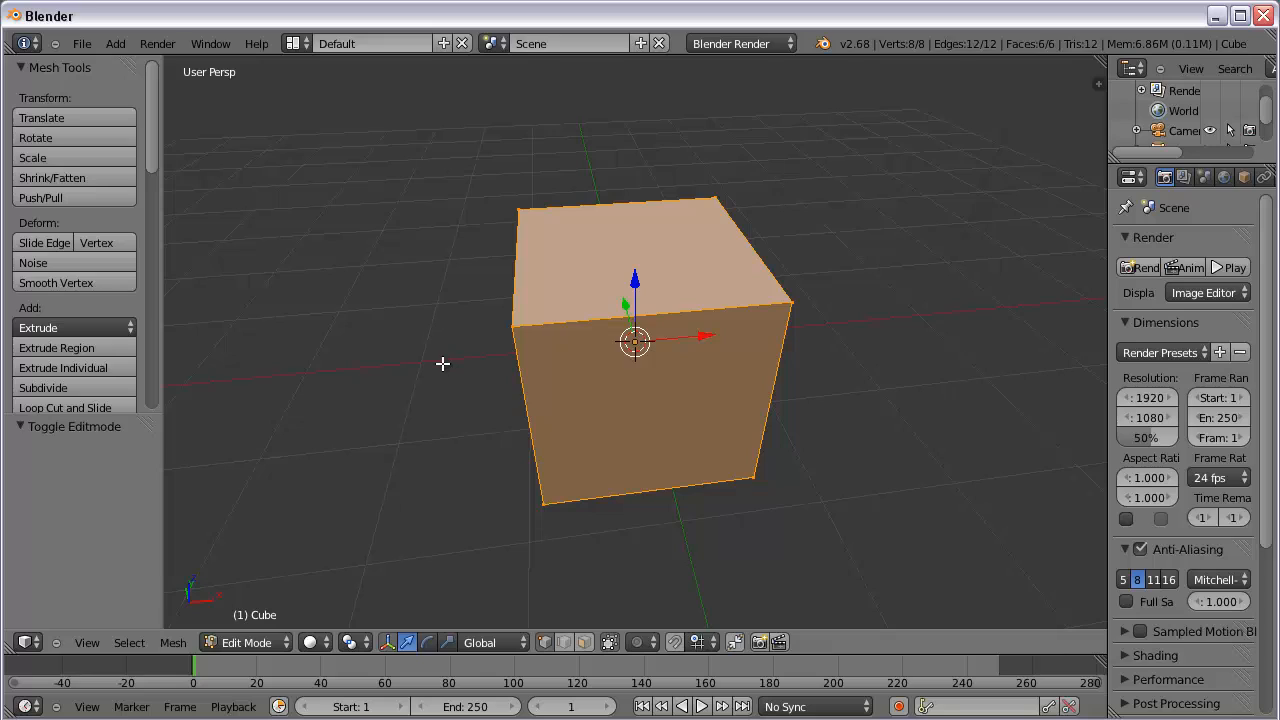
left_click(564, 643)
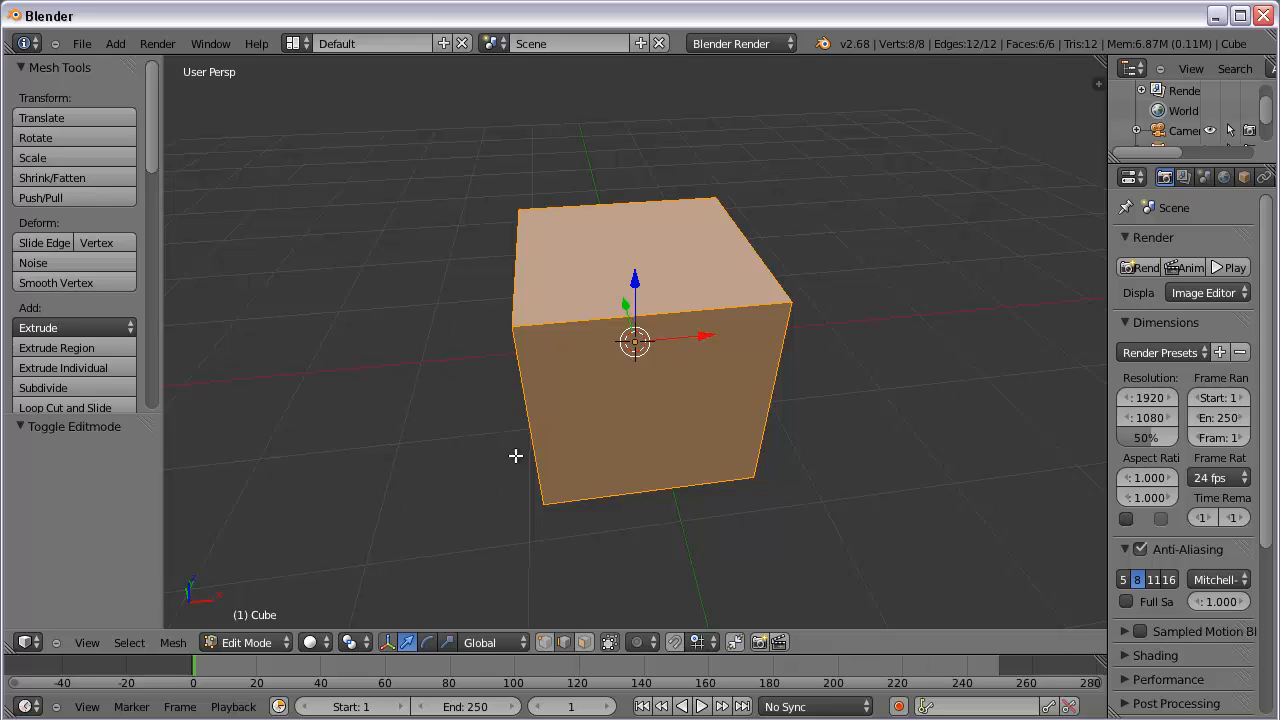
- Try edge selection by picking individual edges around the cube's top face
right_click(525, 407)
right_click(590, 322)
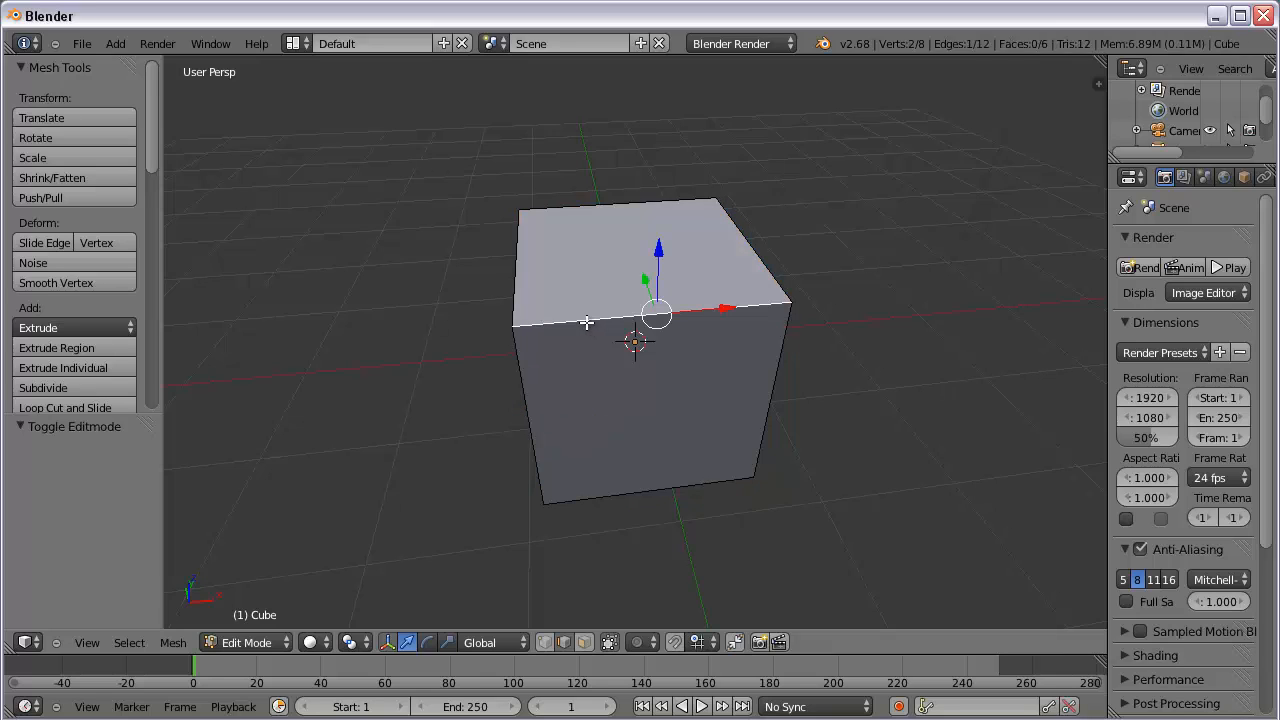
right_click(760, 263)
right_click(514, 277)
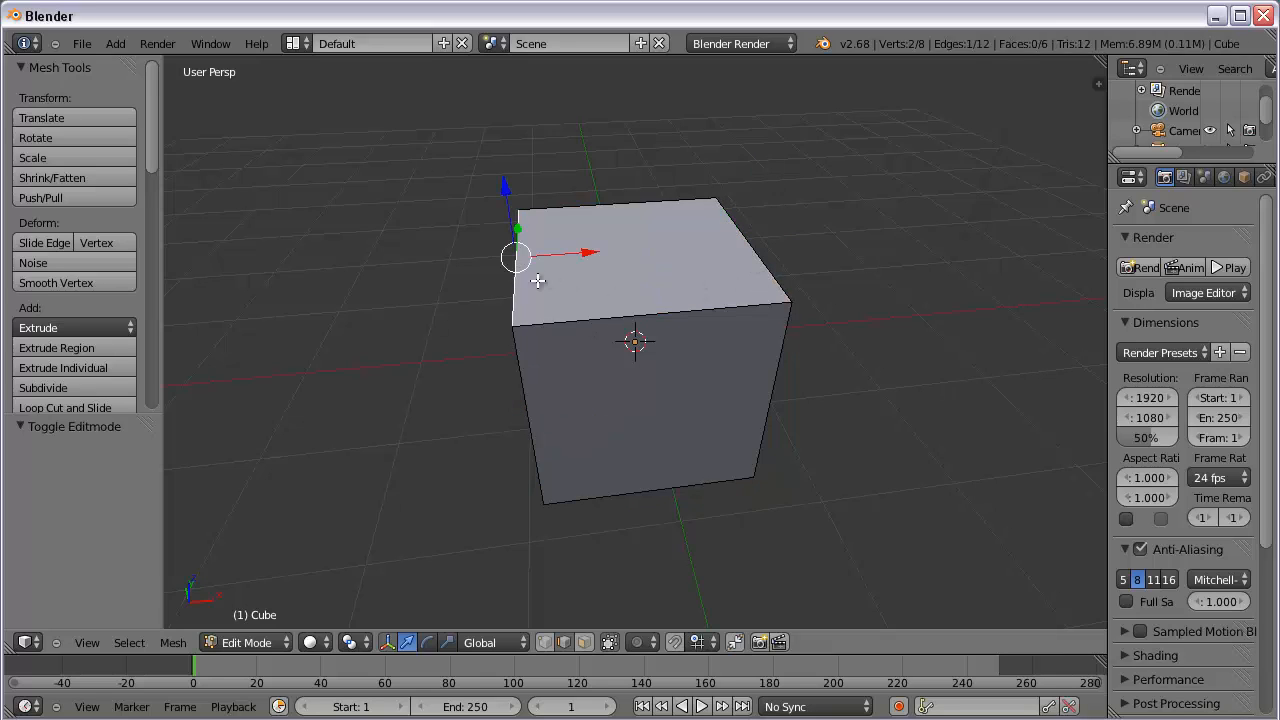
right_click(581, 207)
right_click(741, 234)
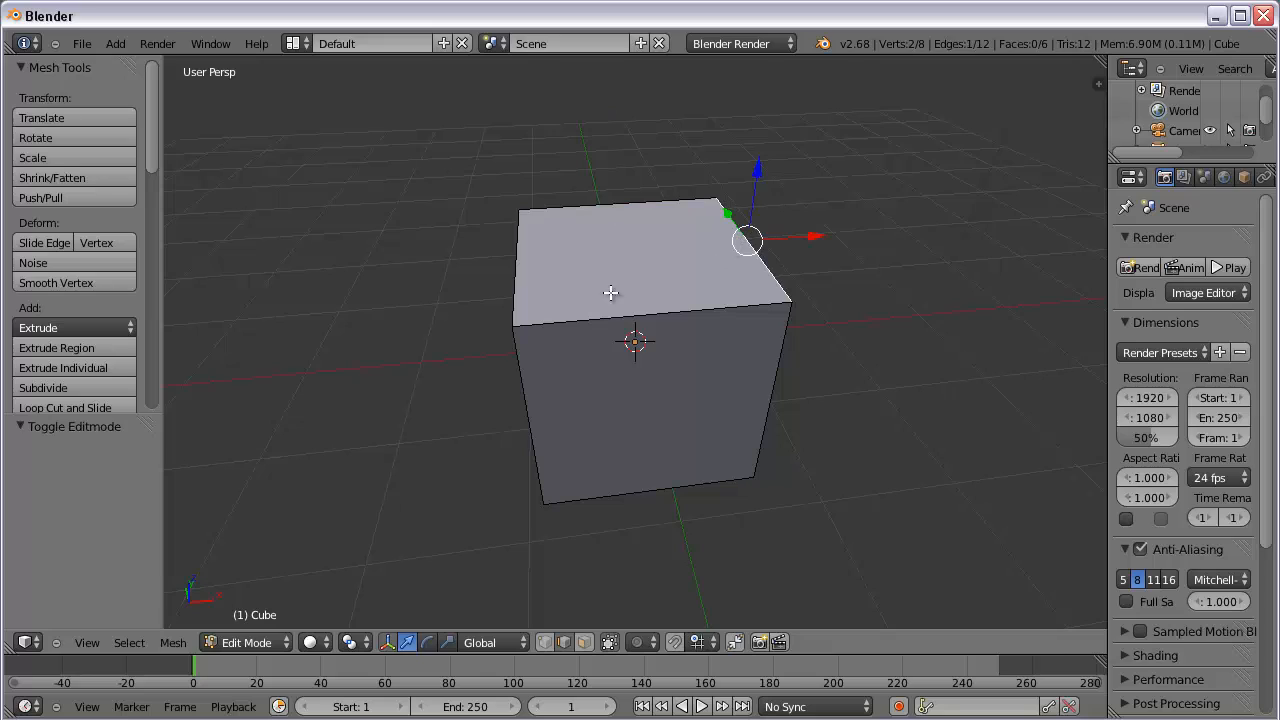
- Mark seams on the cube's left, back and right top edges, both back vertical edges, and the left and right bottom edges
right_click(516, 278)
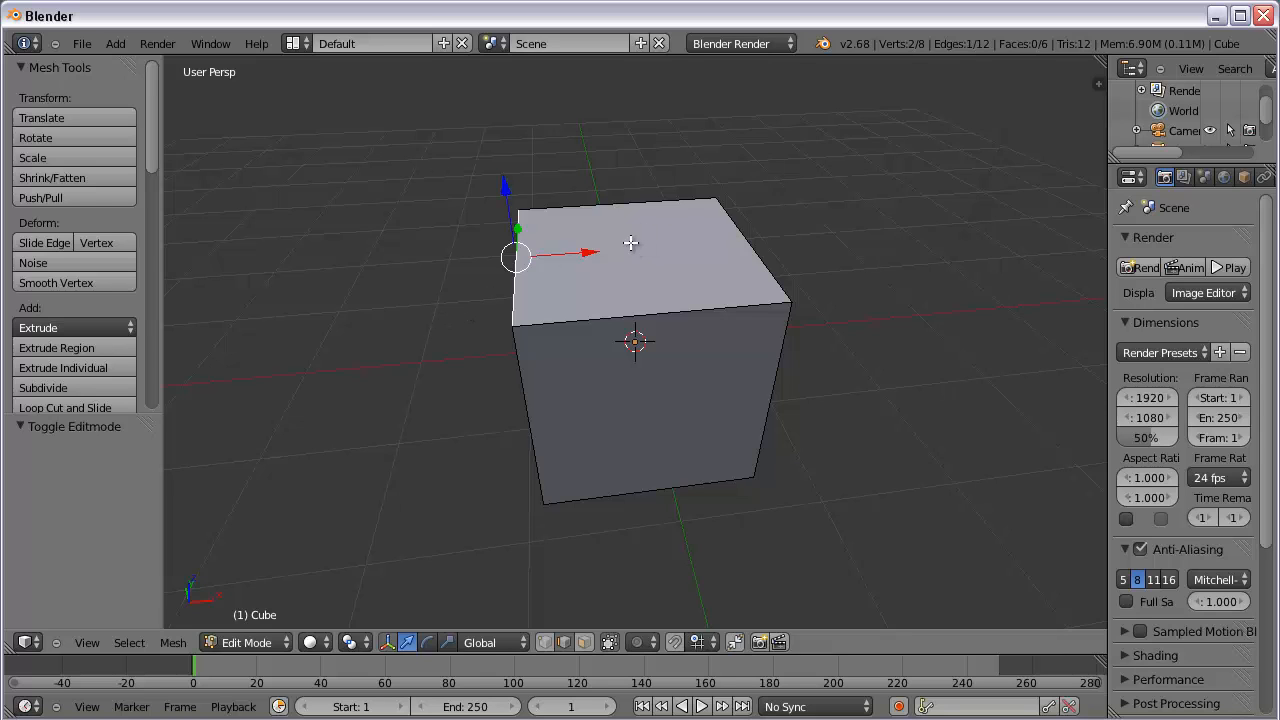
right_click(614, 204, "shift")
right_click(743, 238, "shift")
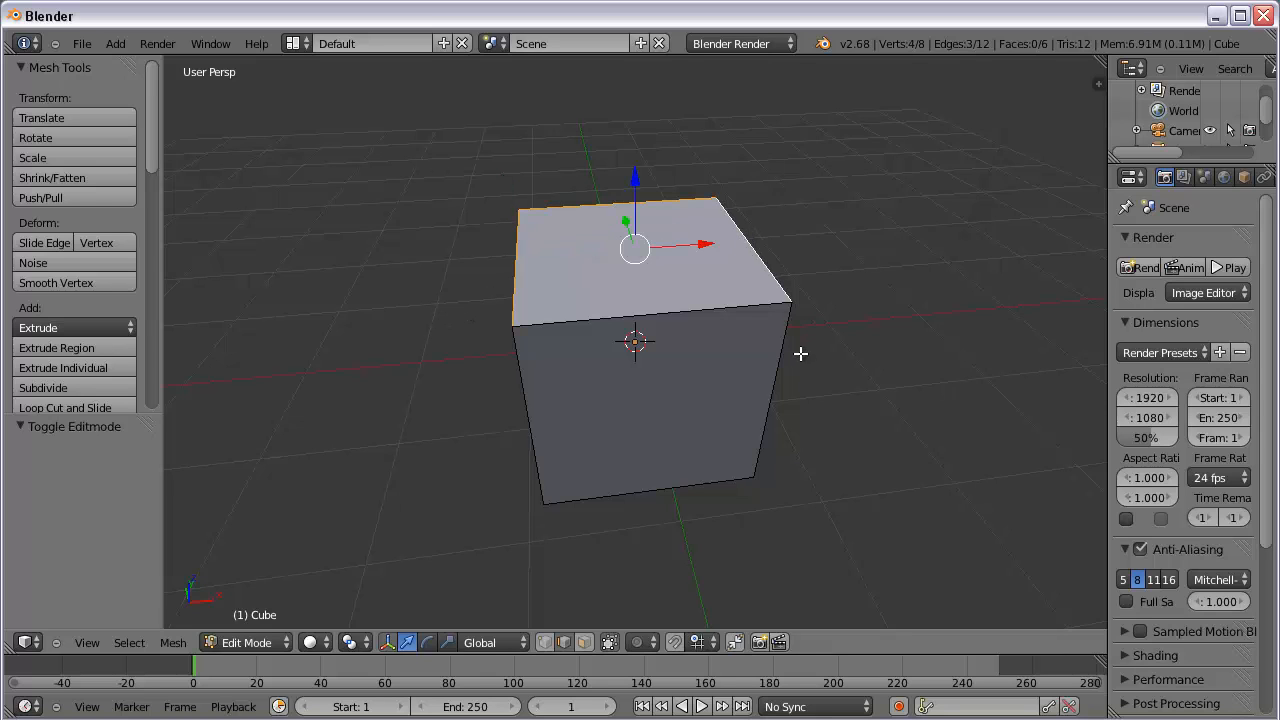
middle_click_drag(870, 458, 773, 410)
right_click(771, 298, "shift")
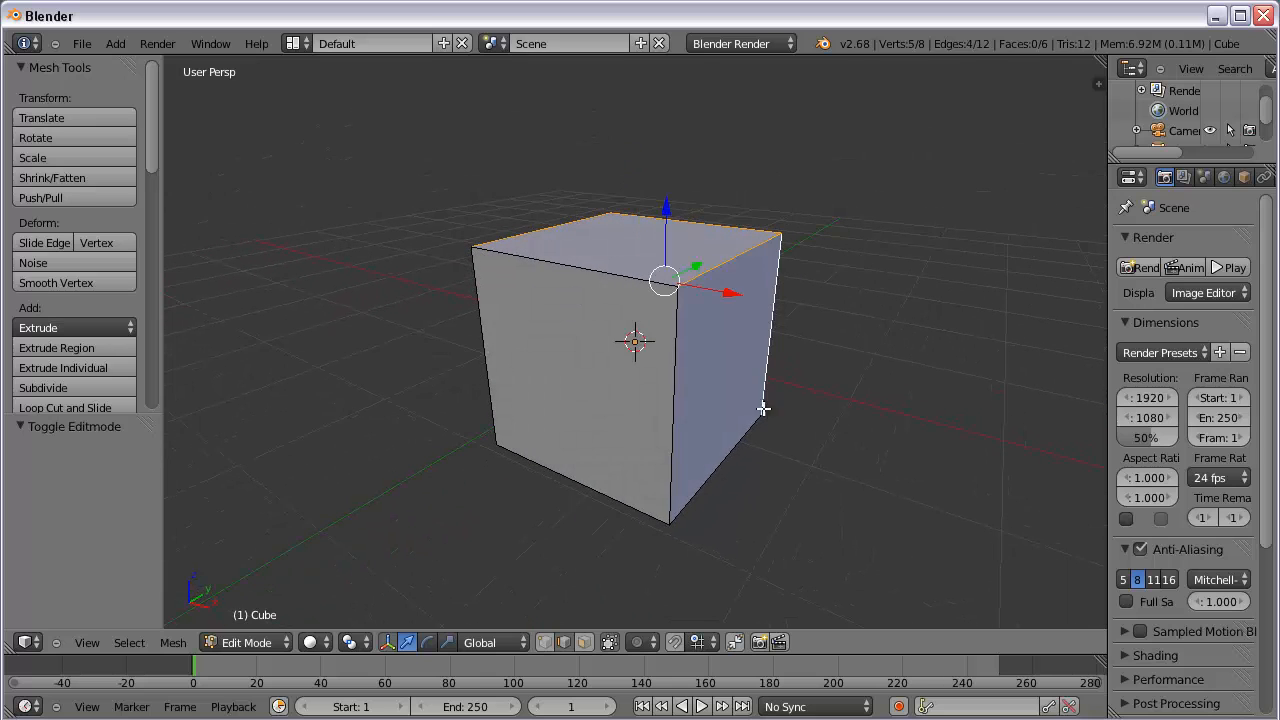
right_click(728, 454, "shift")
middle_click_drag(457, 389, 494, 354)
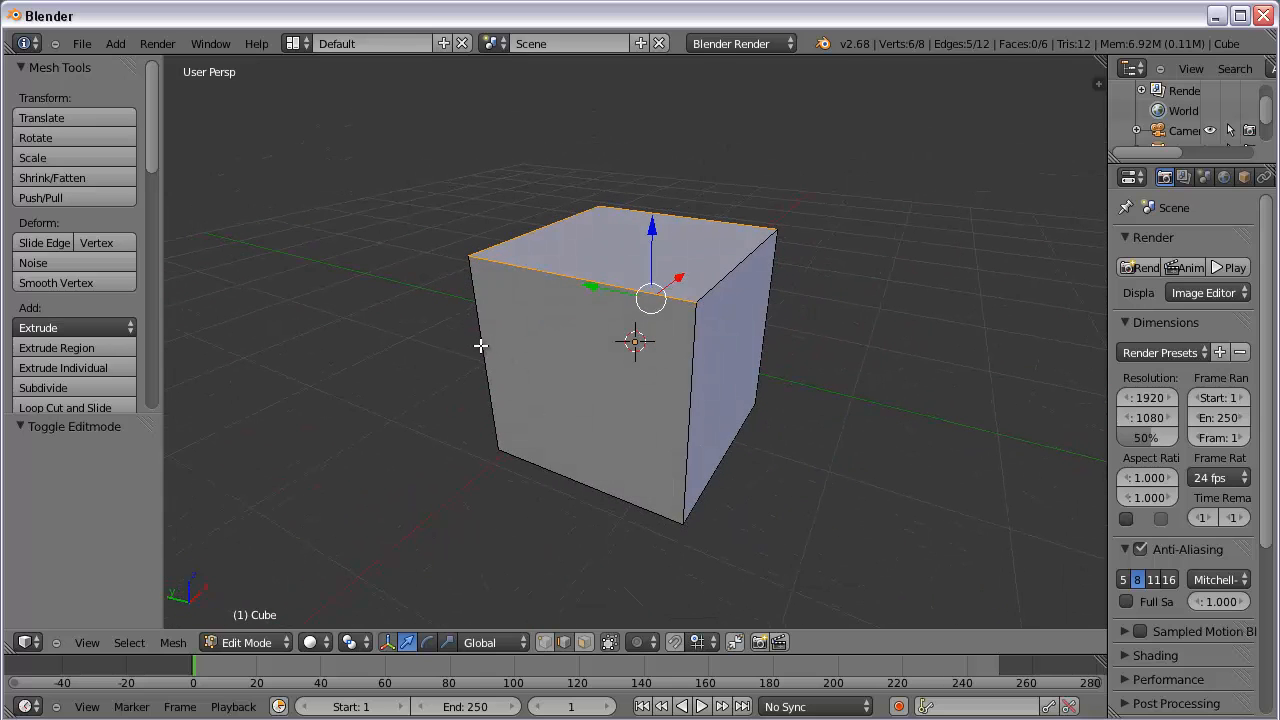
right_click(481, 345, "shift")
right_click(587, 486, "shift")
middle_click_drag(854, 451, 742, 447)
scroll(55, 246, "down", 8)
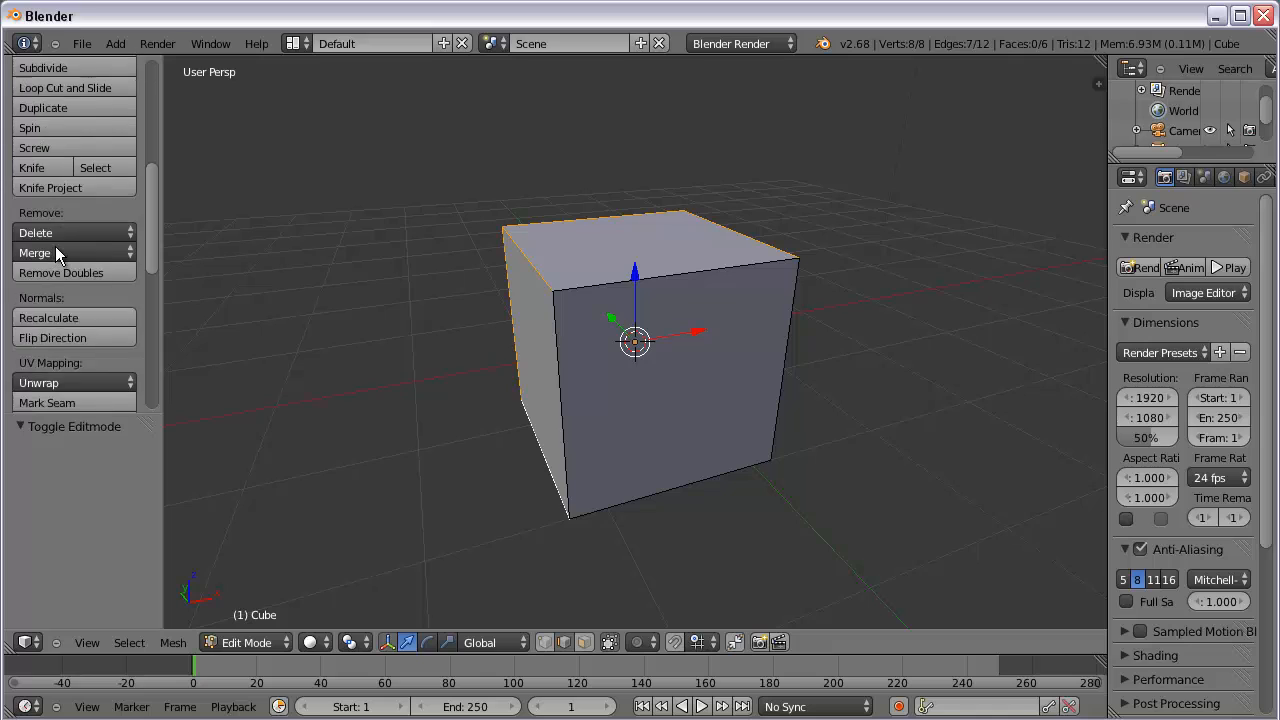
scroll(55, 246, "down", 4)
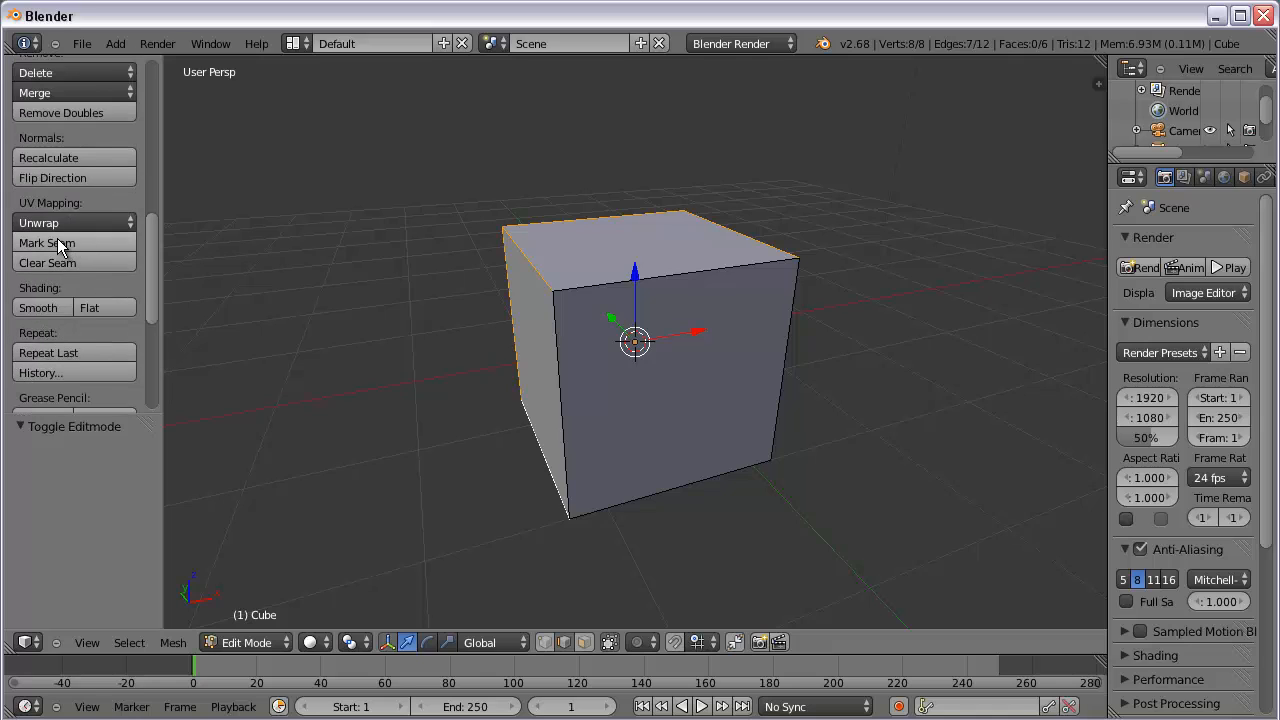
left_click(55, 239)
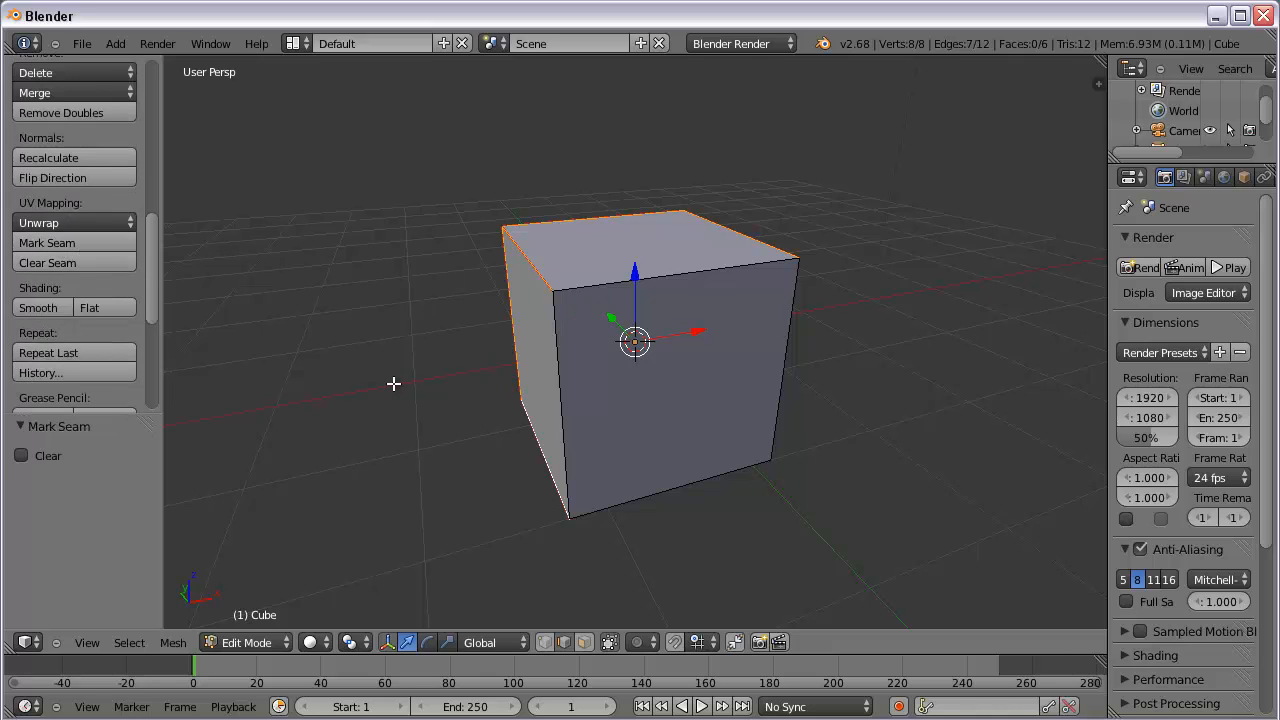
key("a")
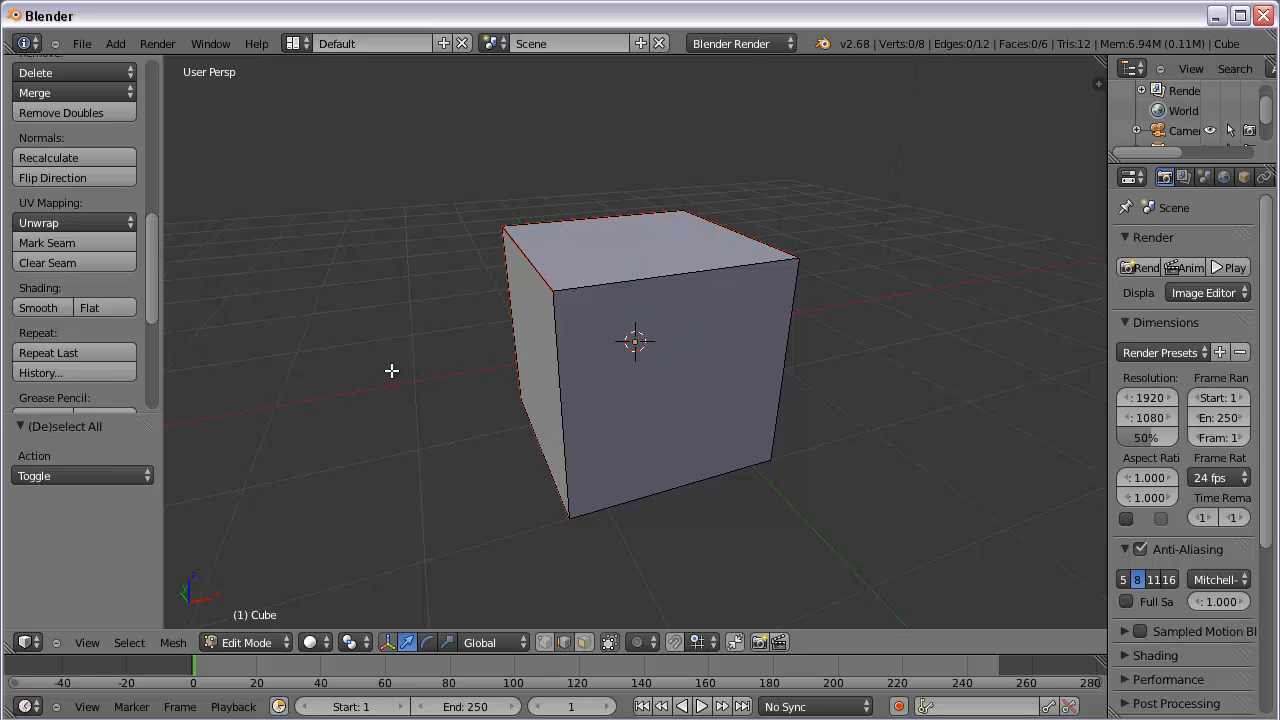
- Select the cube's entire mesh and split the 3D view into two side-by-side areas of similar width
key("a")
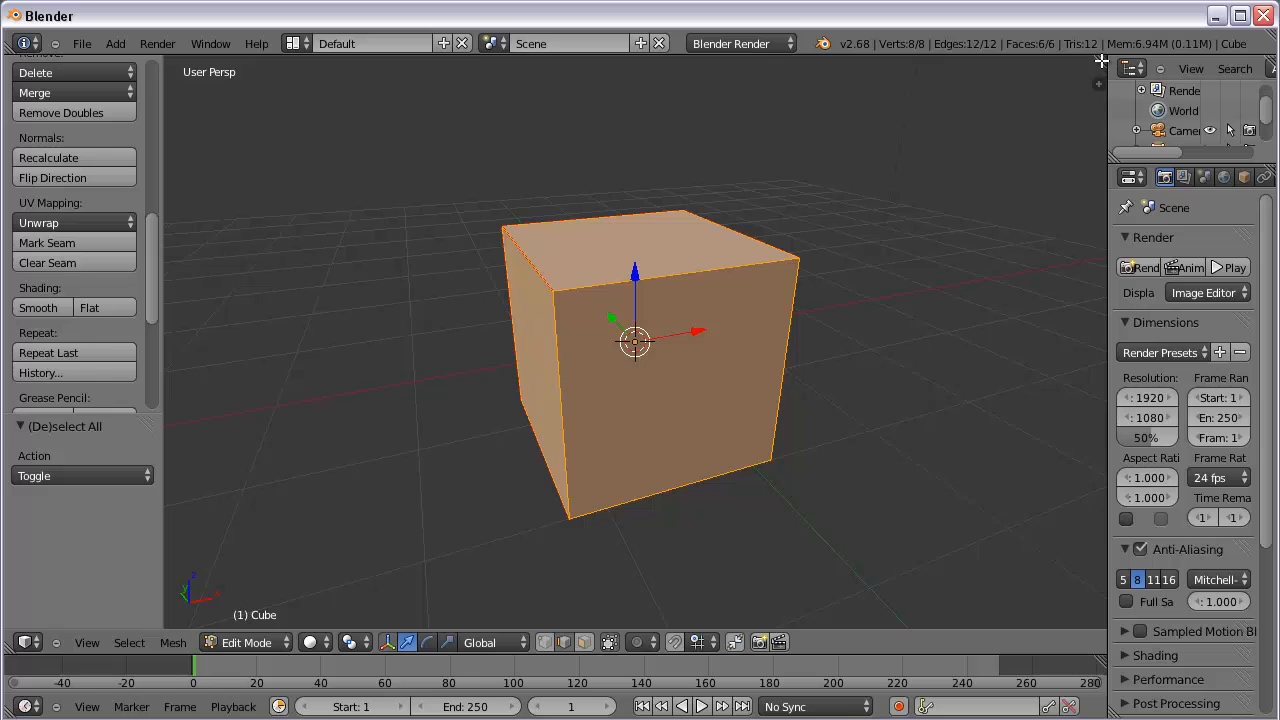
left_click_drag(1101, 60, 570, 120)
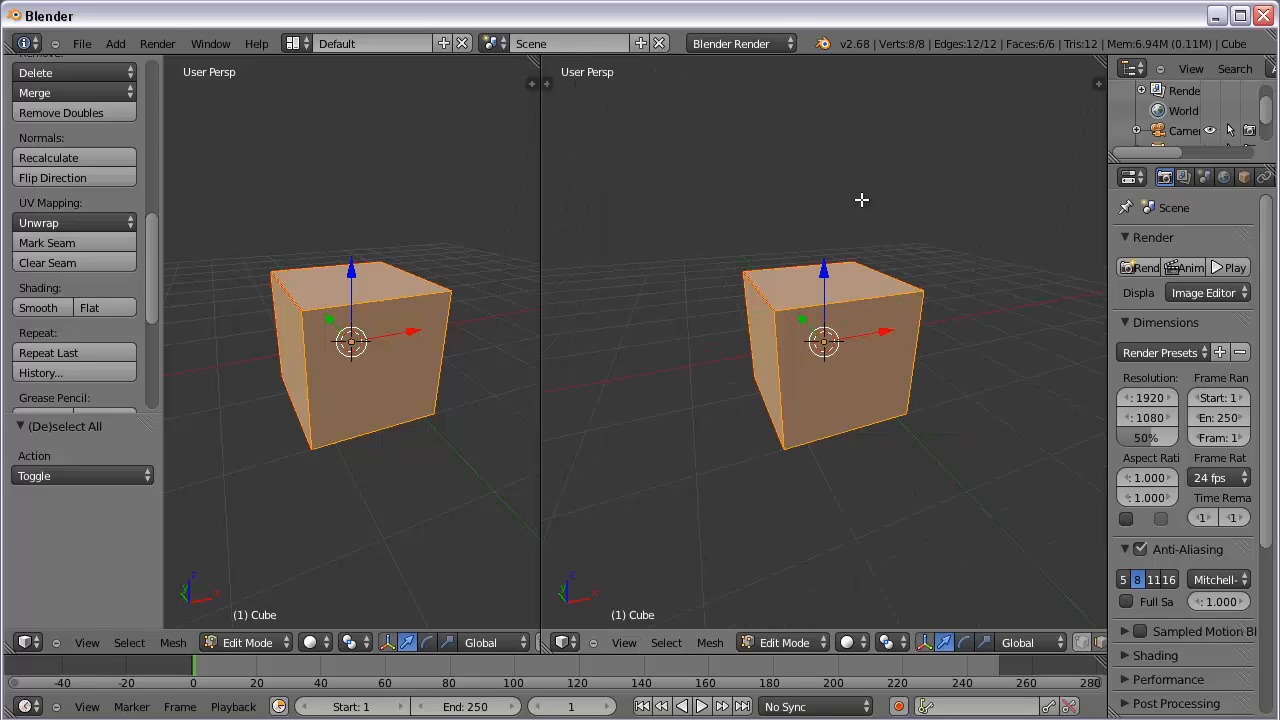
key("t")
left_click_drag(537, 278, 652, 286)
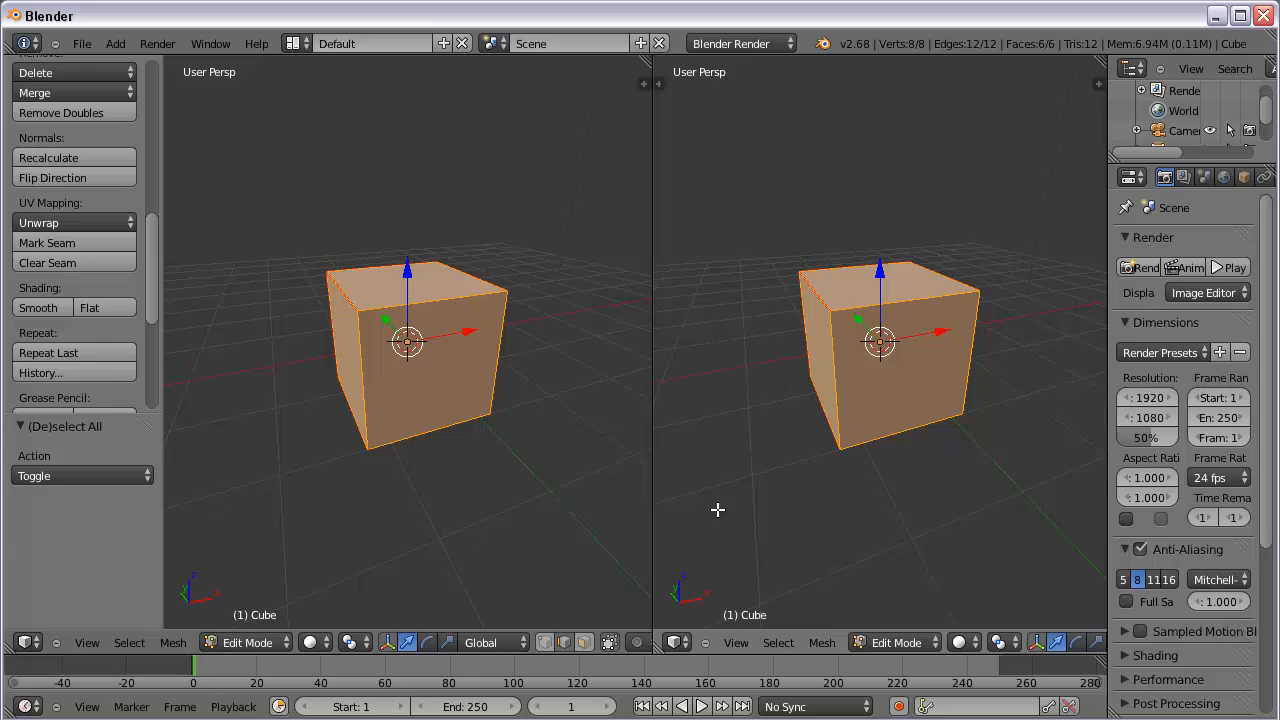
- Switch the new area beside the cube's 3D view to the UV/Image Editor
left_click(684, 643)
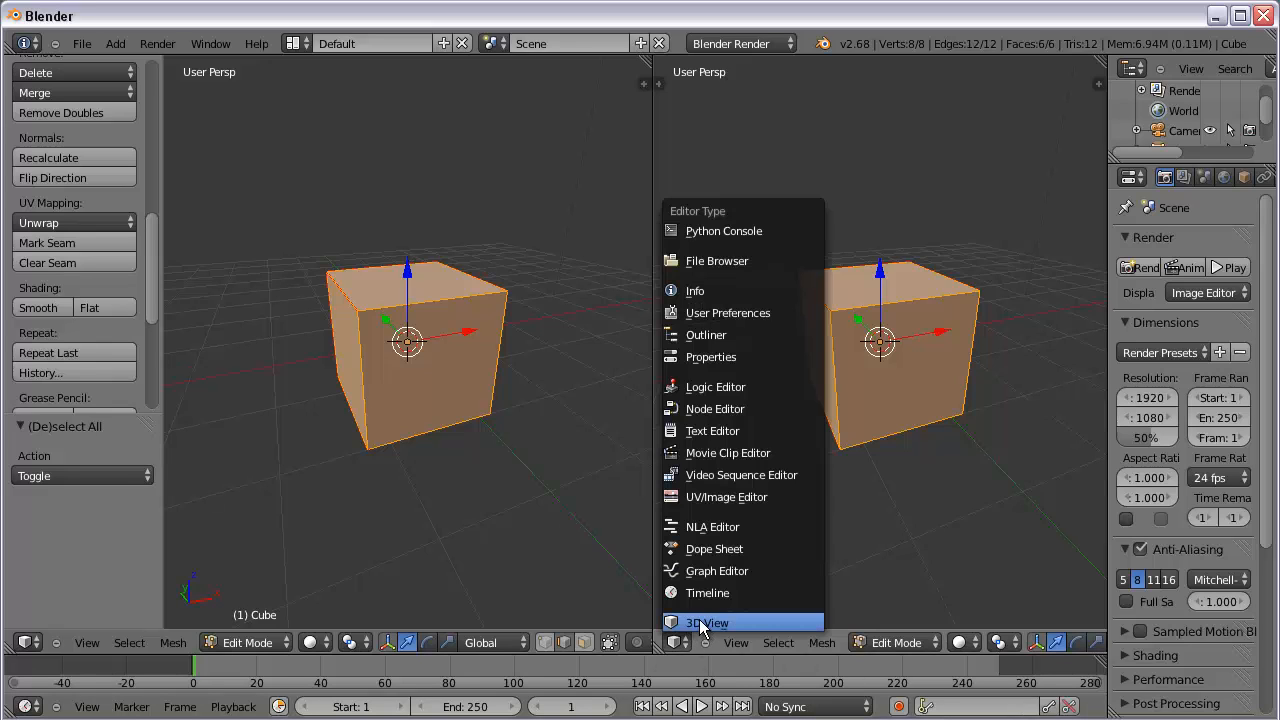
left_click(678, 640)
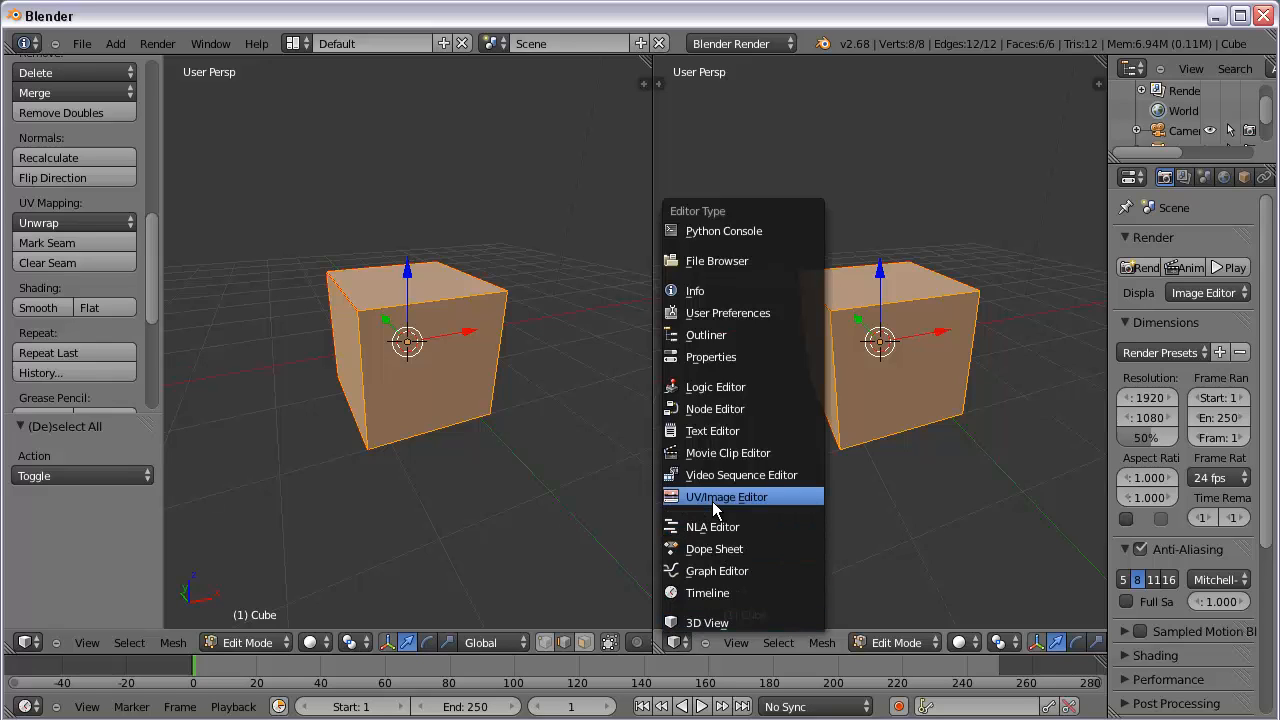
left_click(714, 496)
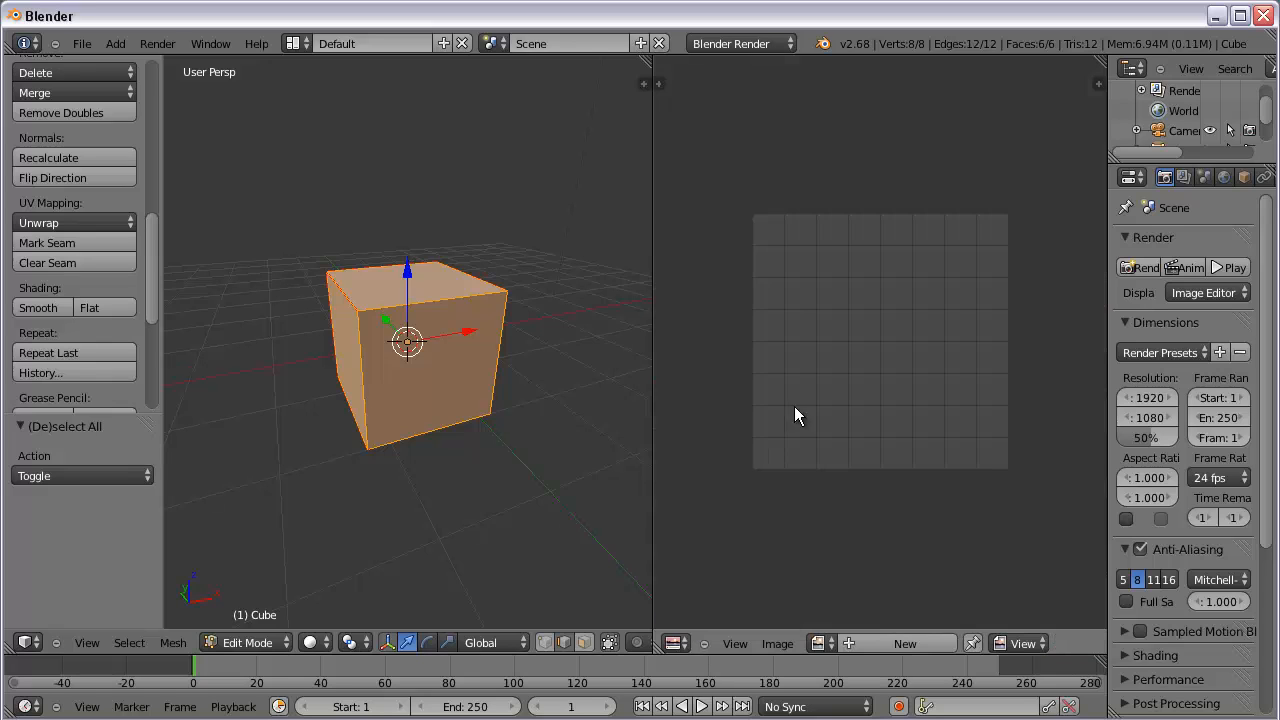
scroll(800, 406, "up", 1)
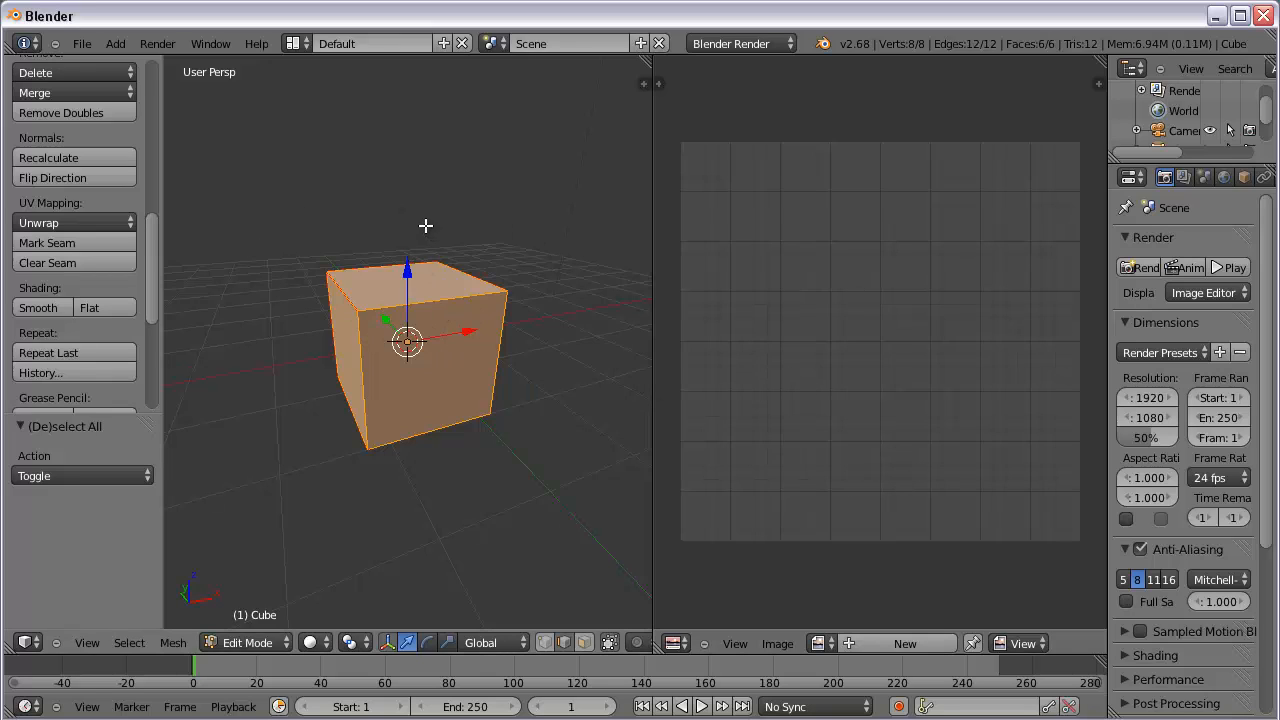
- Try Unwrap on the fully selected cube and reset its UV mapping
key("u")
left_click(348, 229)
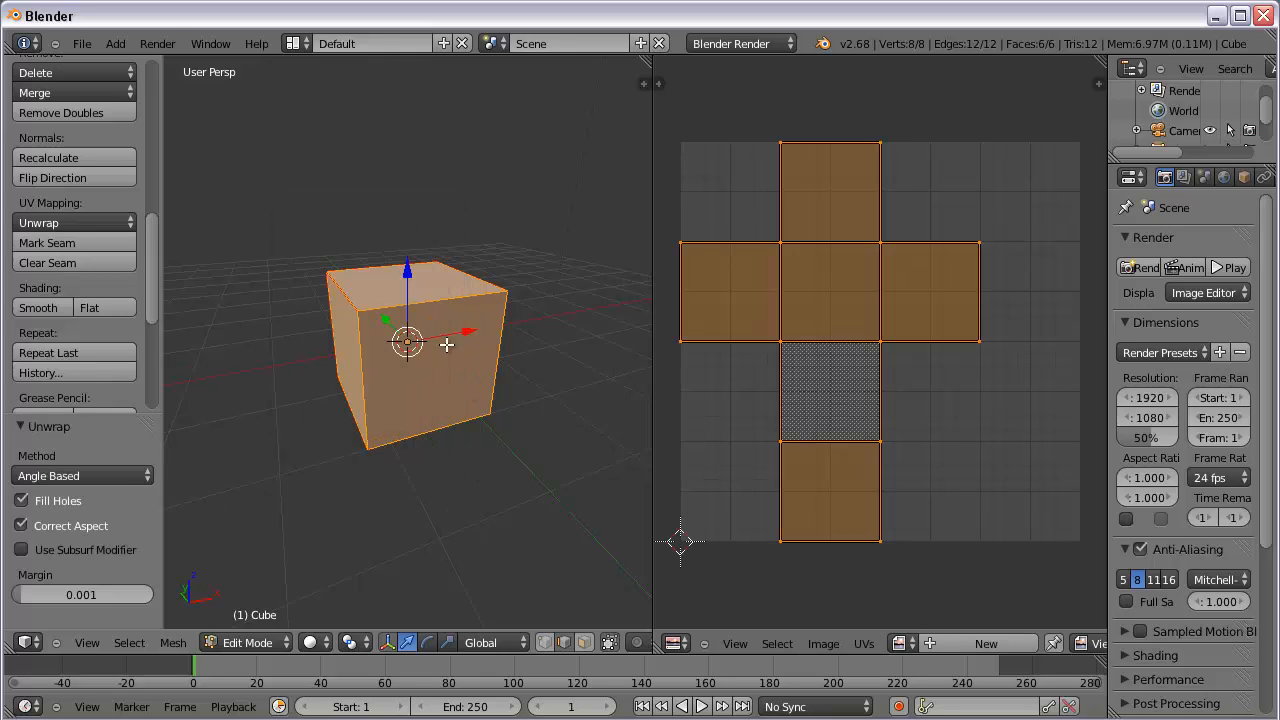
key("u")
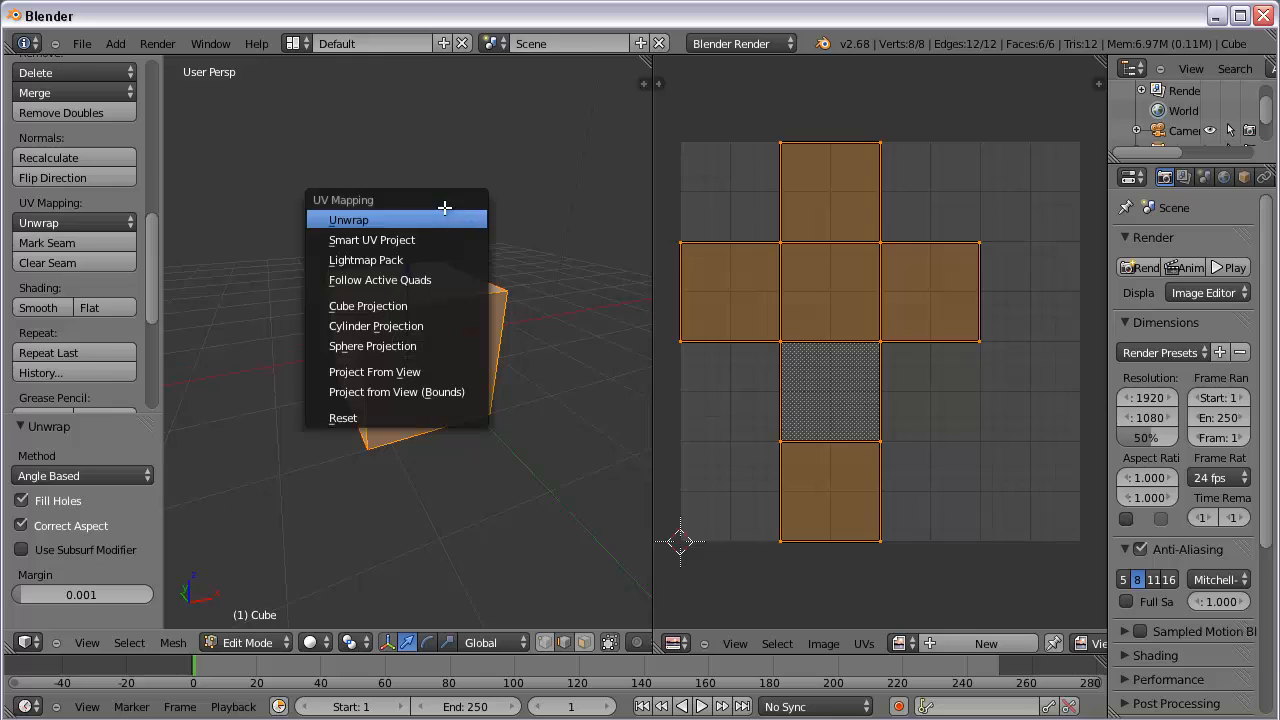
left_click(360, 418)
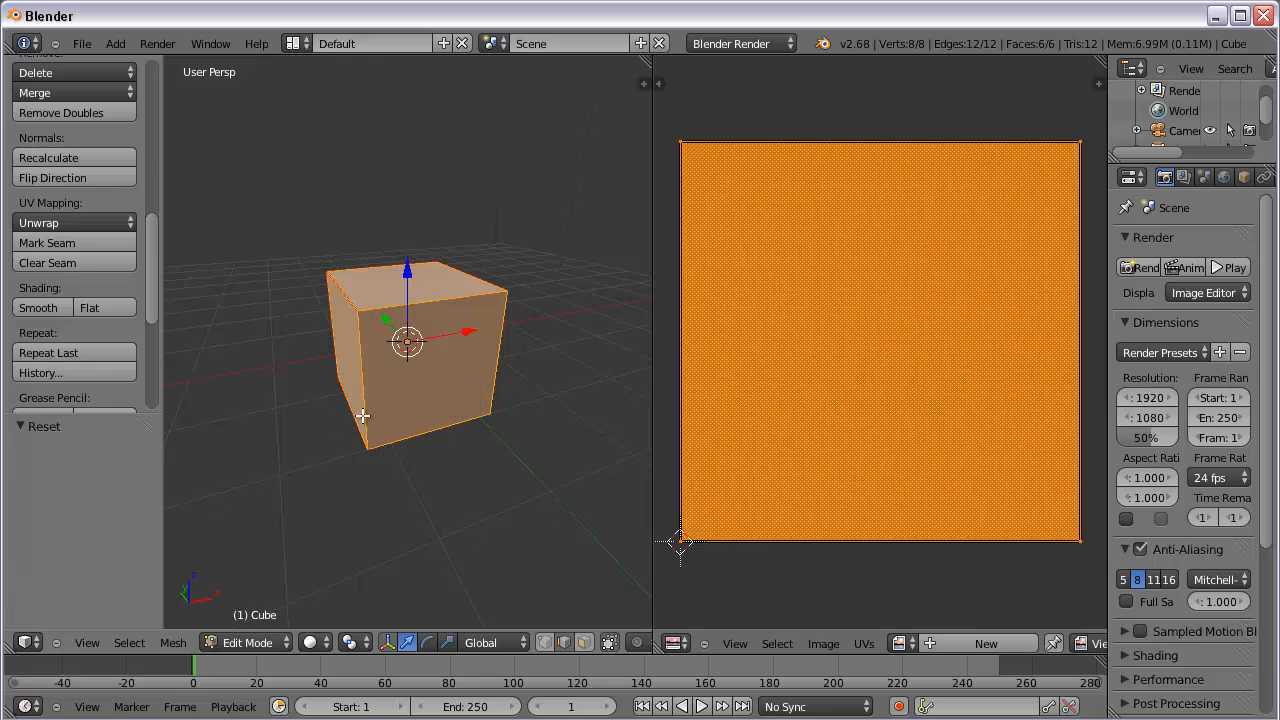
- Unwrap the cube along its marked seams
key("u")
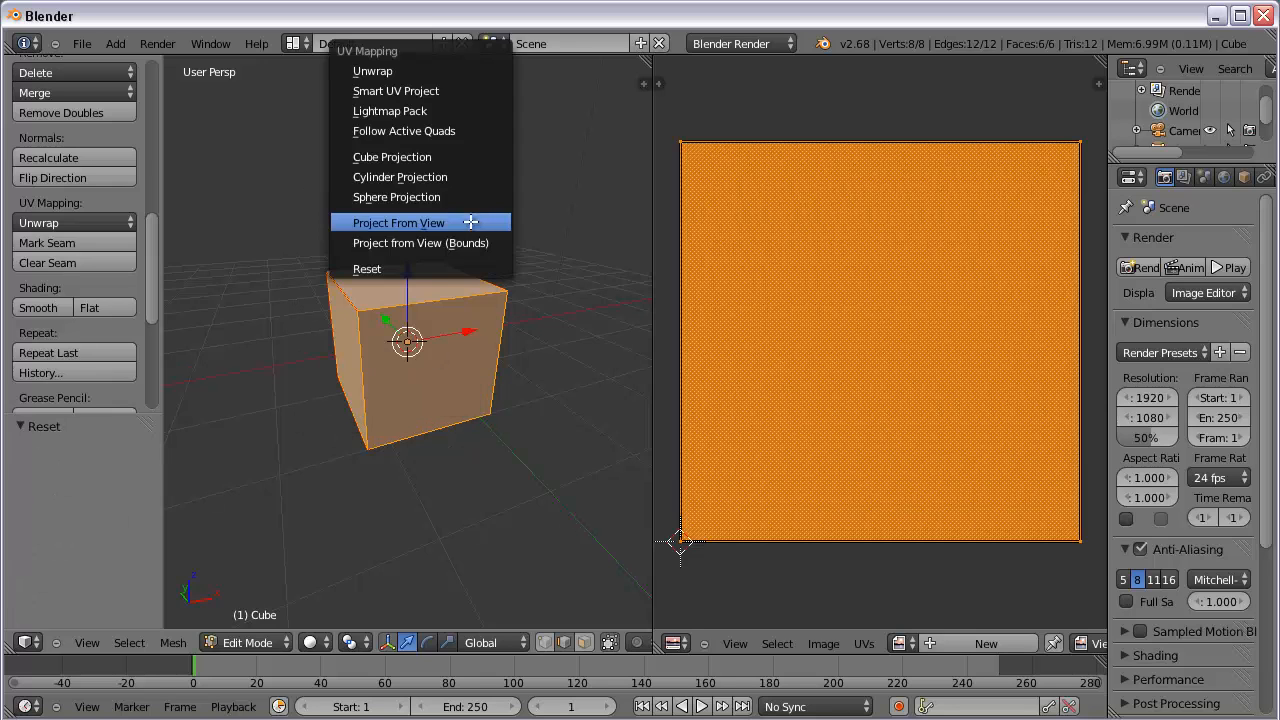
left_click(375, 72)
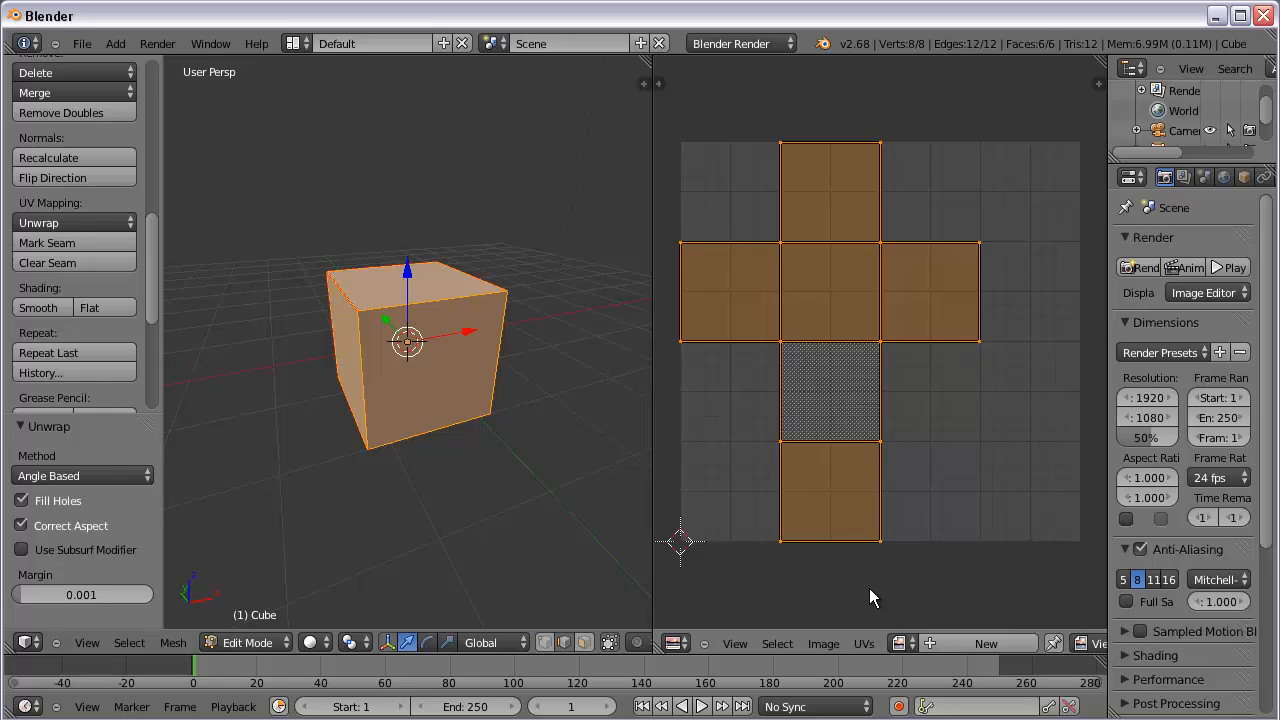
- Export the cube's UV layout as UV layout.png into the C:\3D Animation folder, overwriting the existing file
left_click(864, 645)
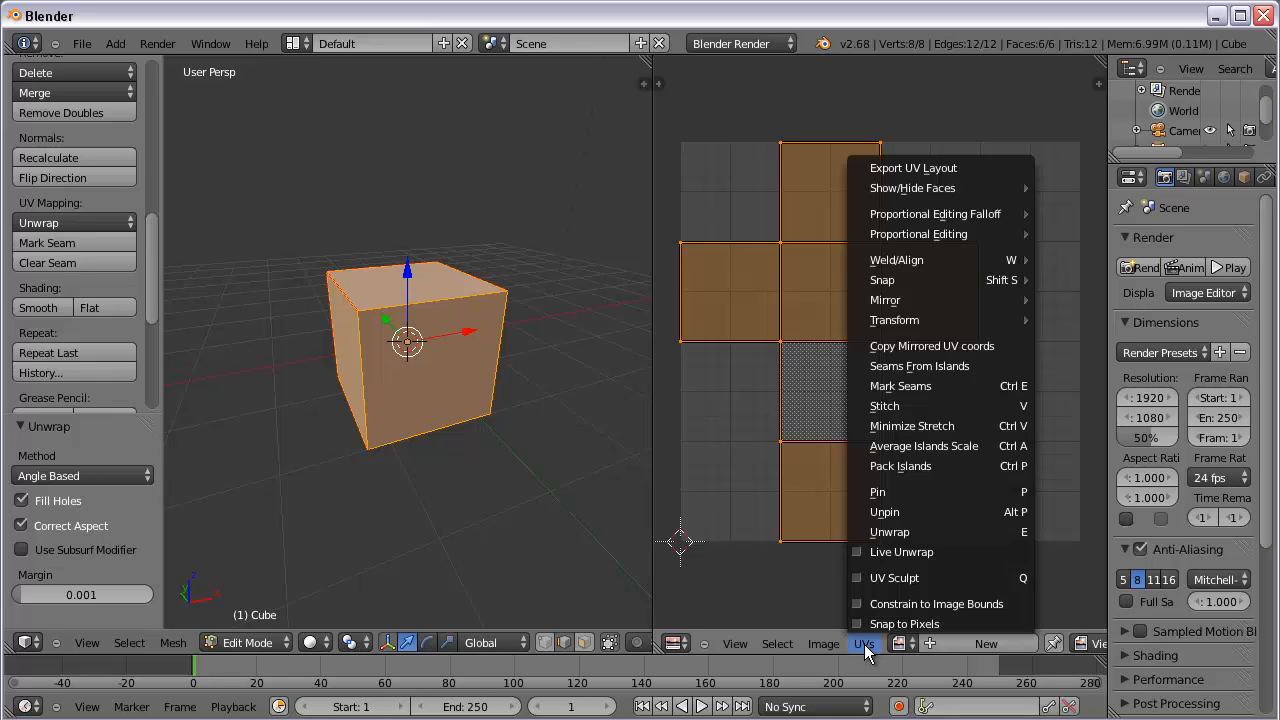
left_click(938, 170)
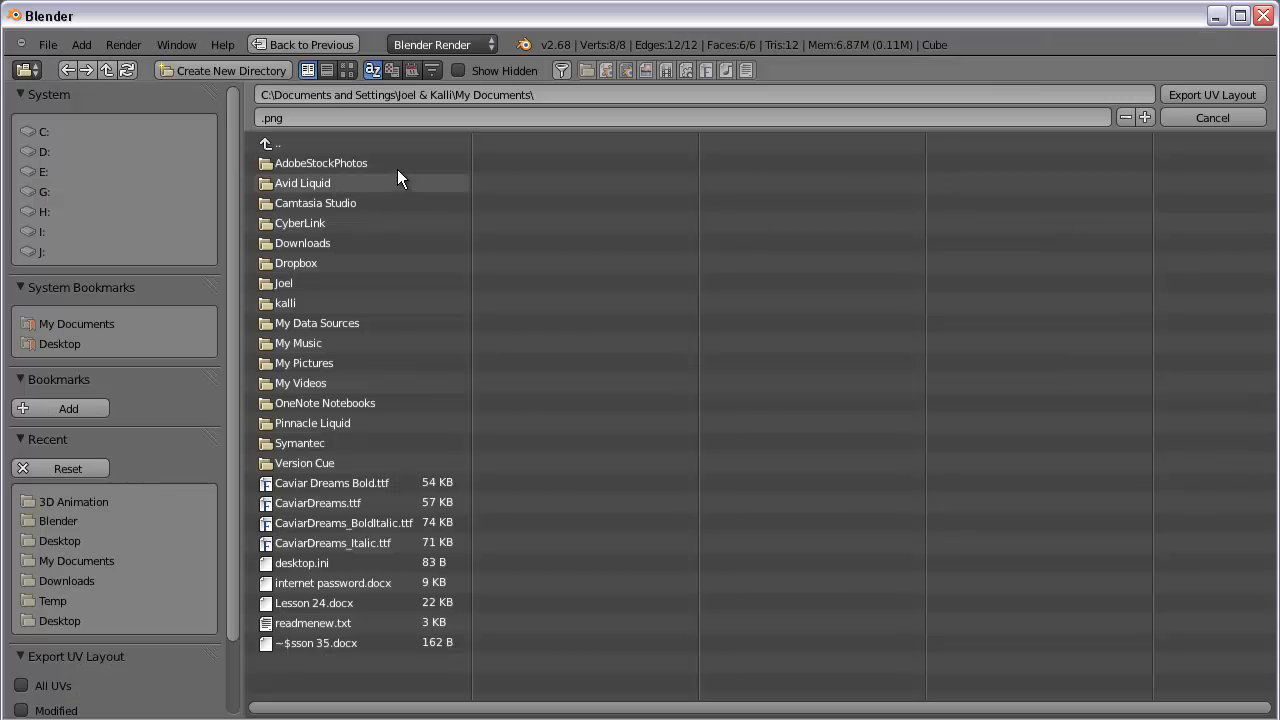
left_click(31, 131)
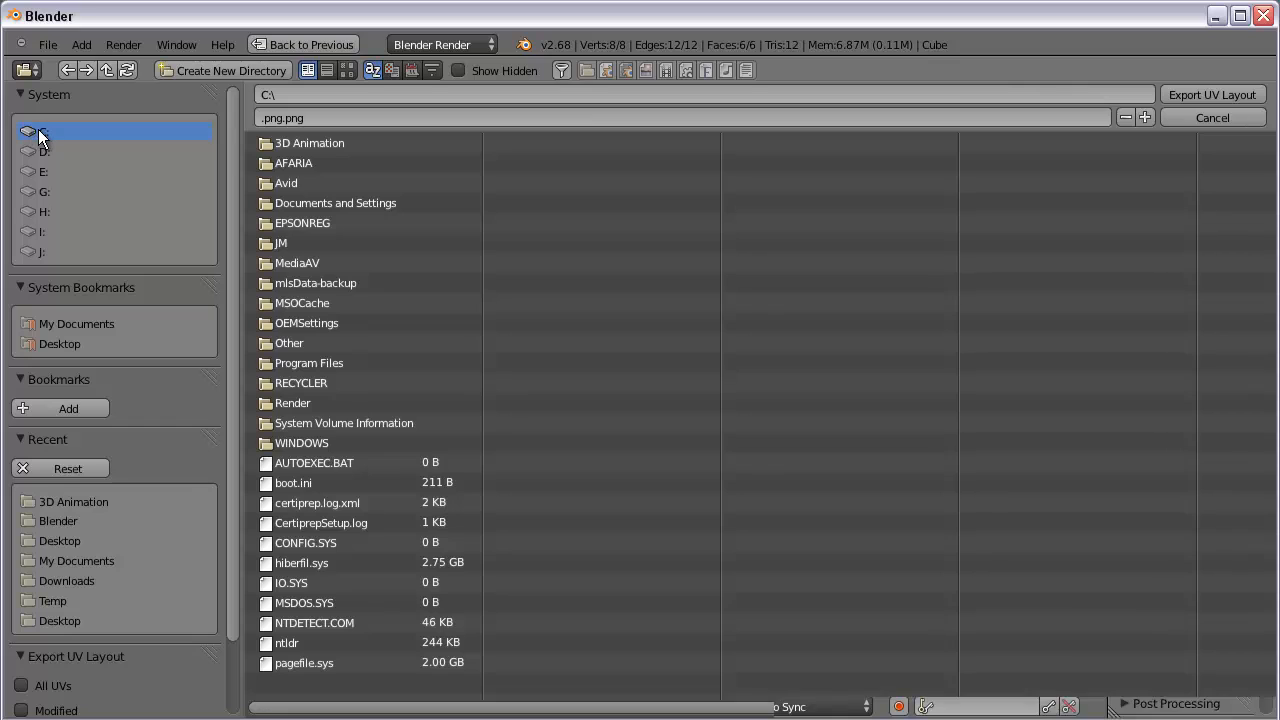
left_click(296, 142)
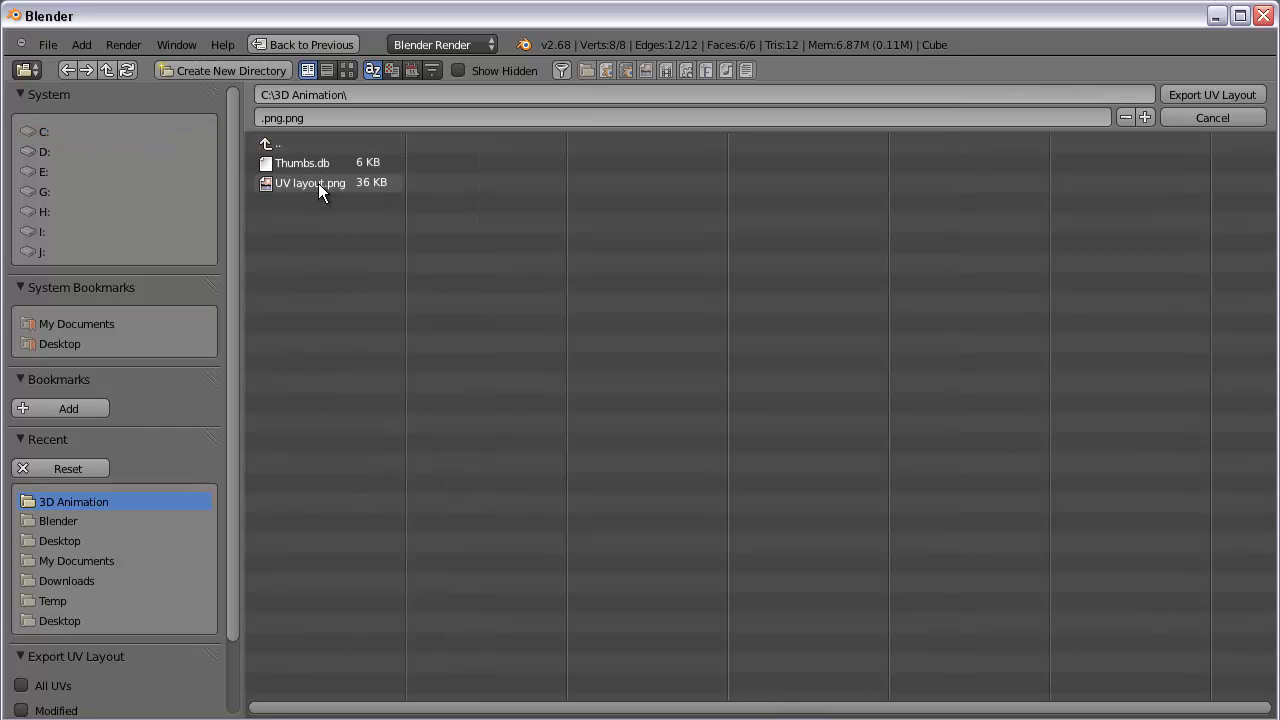
left_click(288, 117)
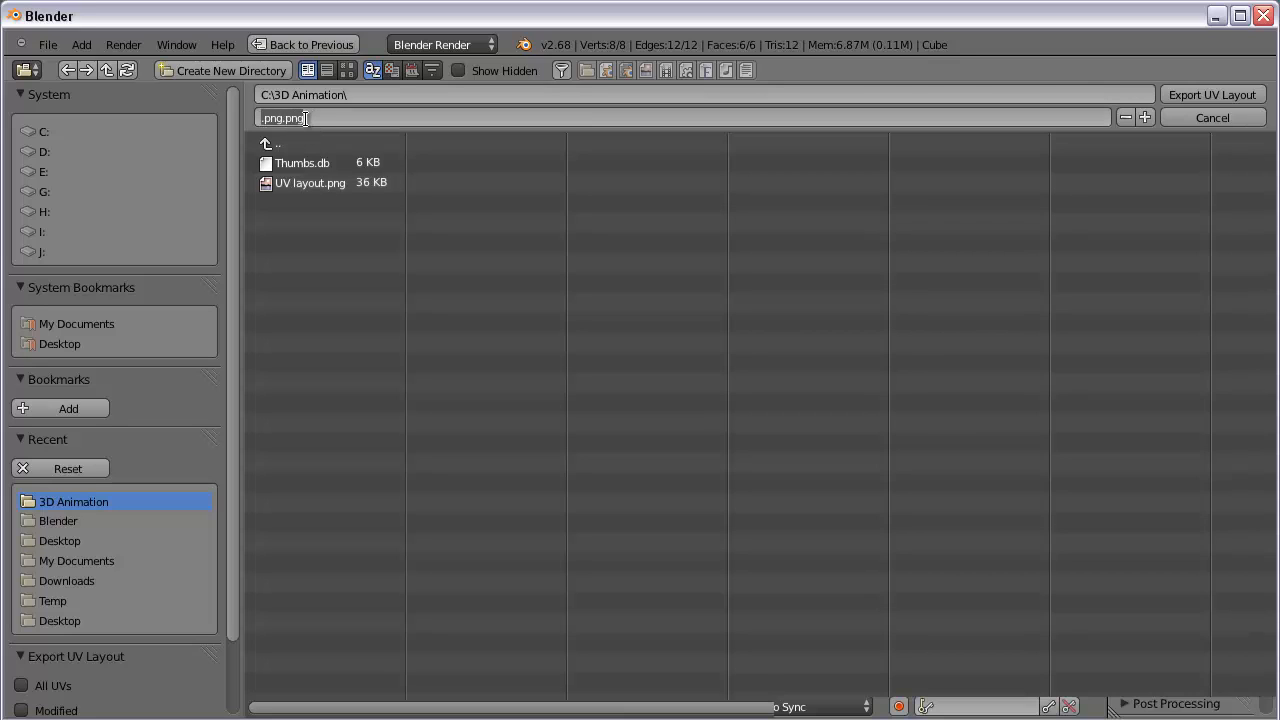
type("UV")
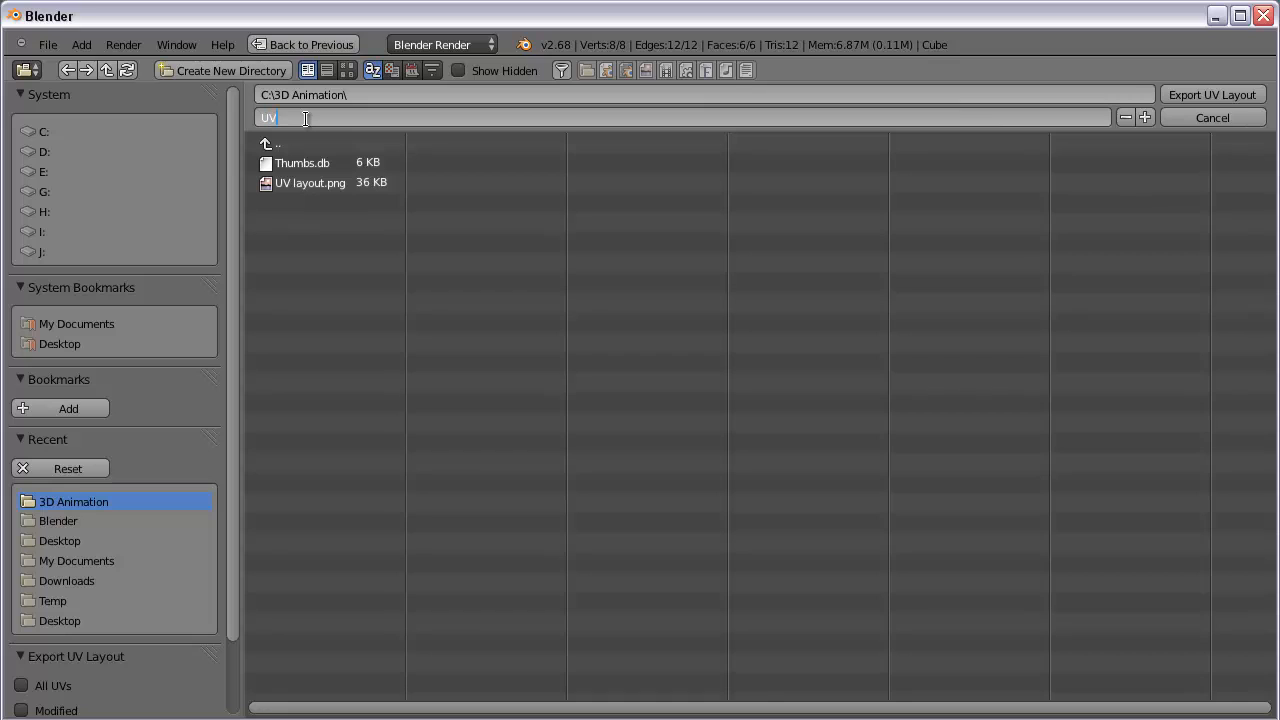
type(" layout")
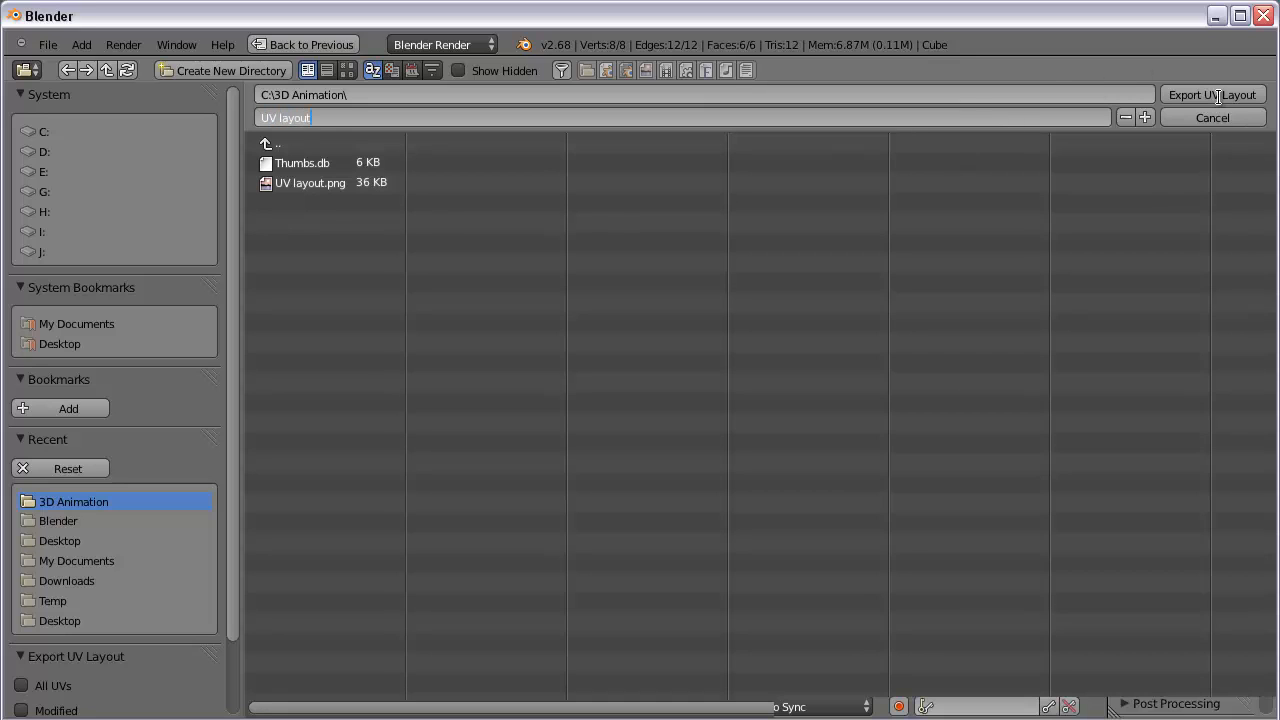
key("Return")
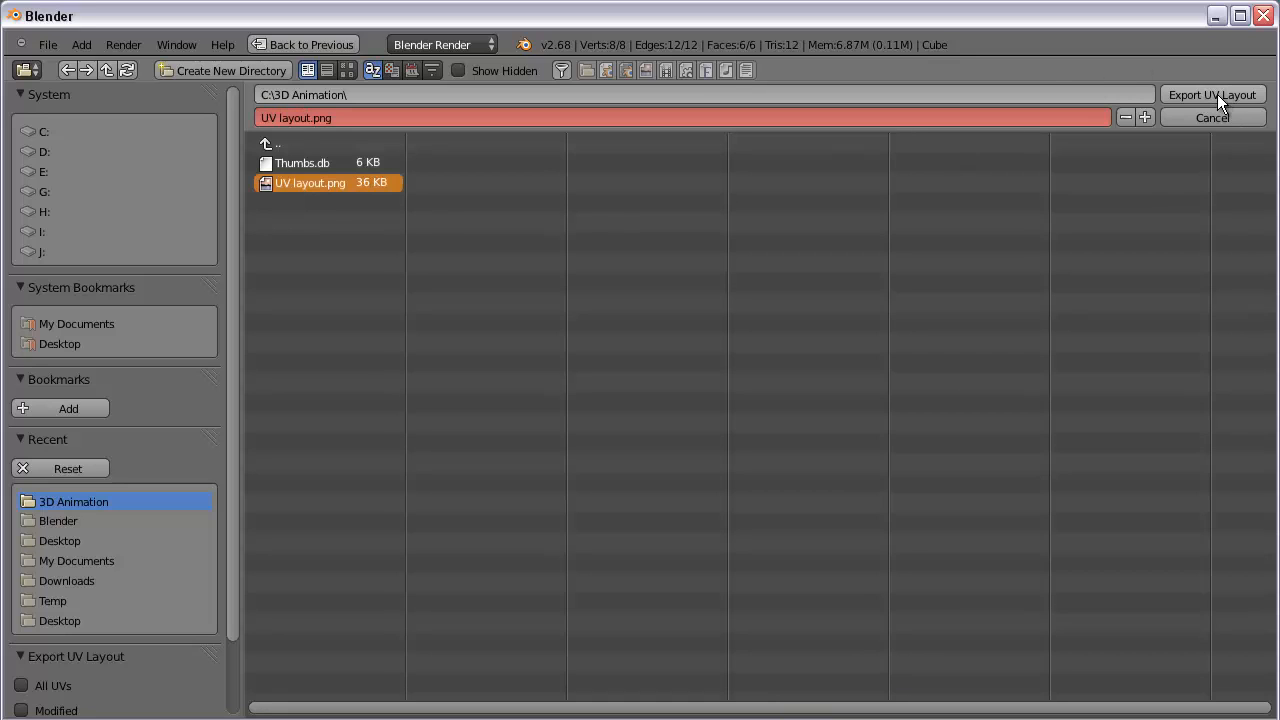
key("Return")
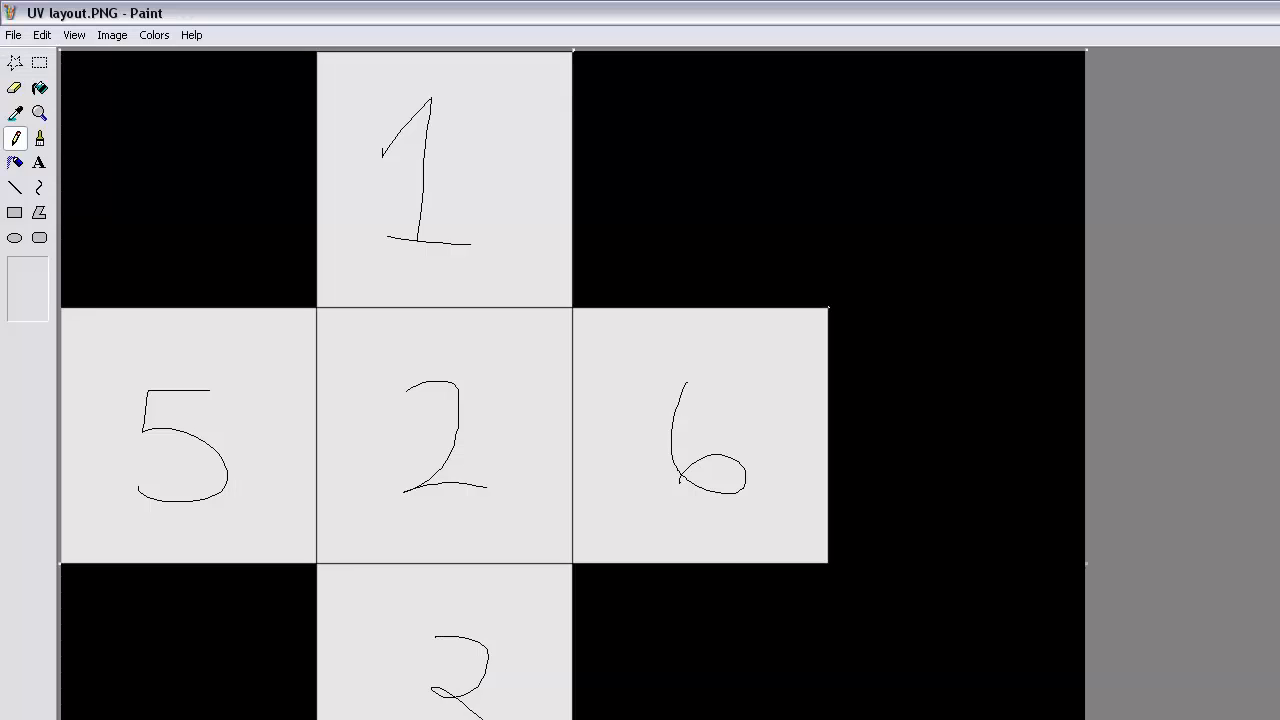
- In Paint, start a new blank image and open UV layout.png from the 3D Animation folder
left_click(14, 35)
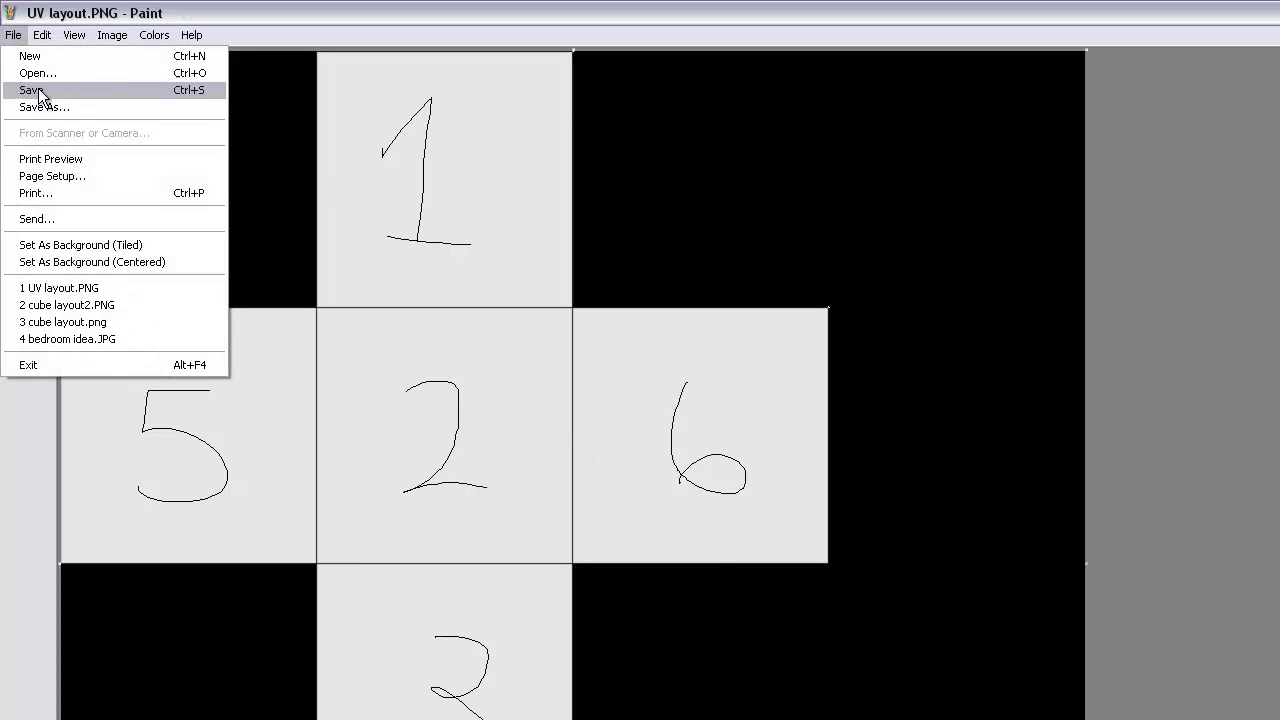
left_click(30, 56)
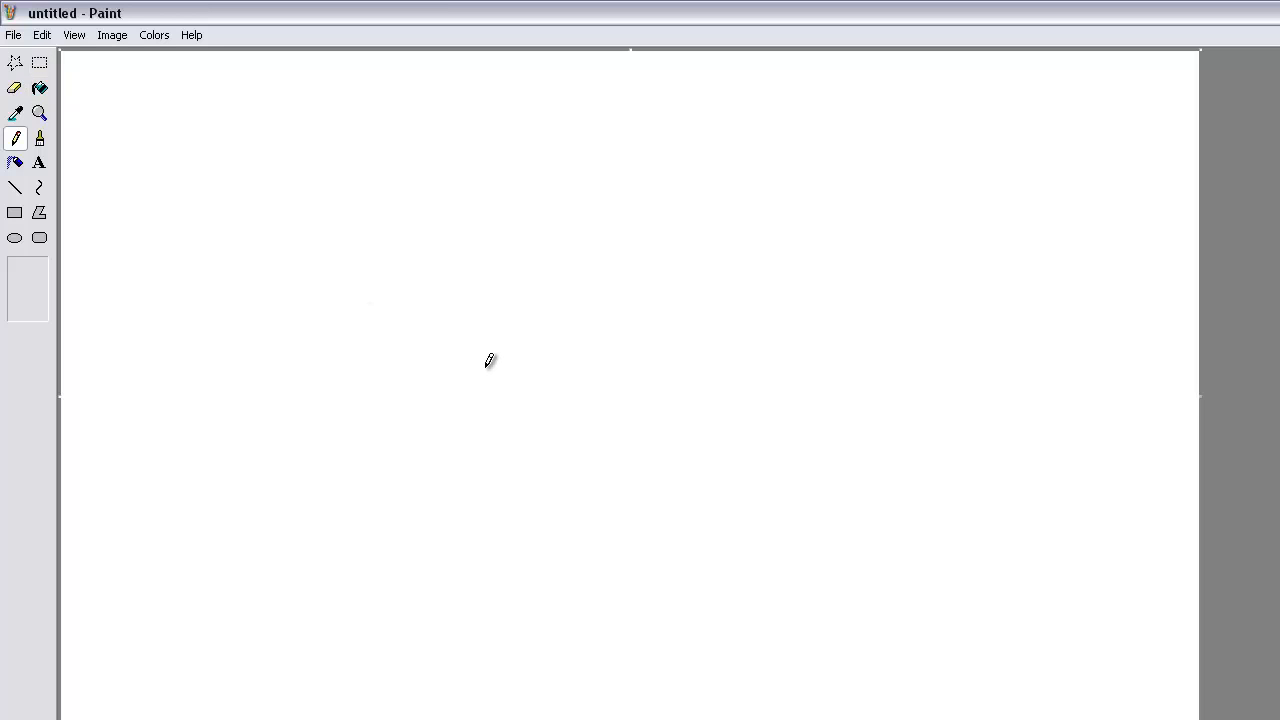
left_click(14, 36)
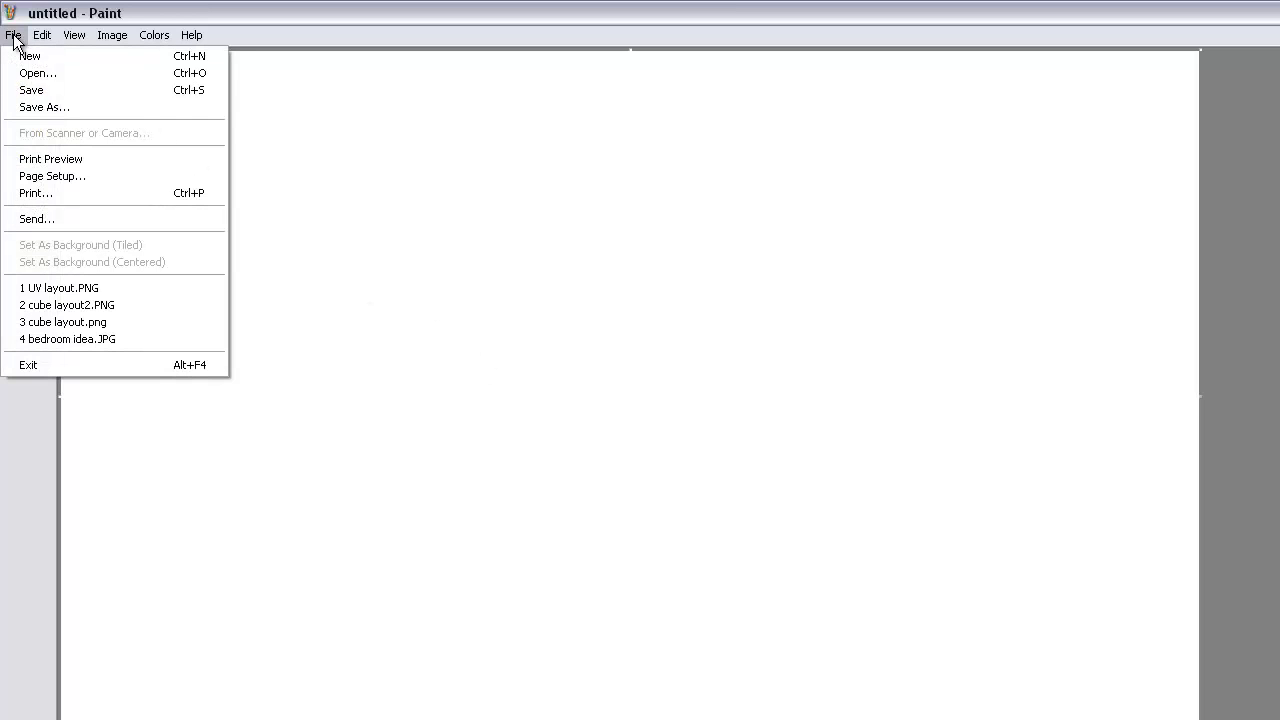
left_click(42, 74)
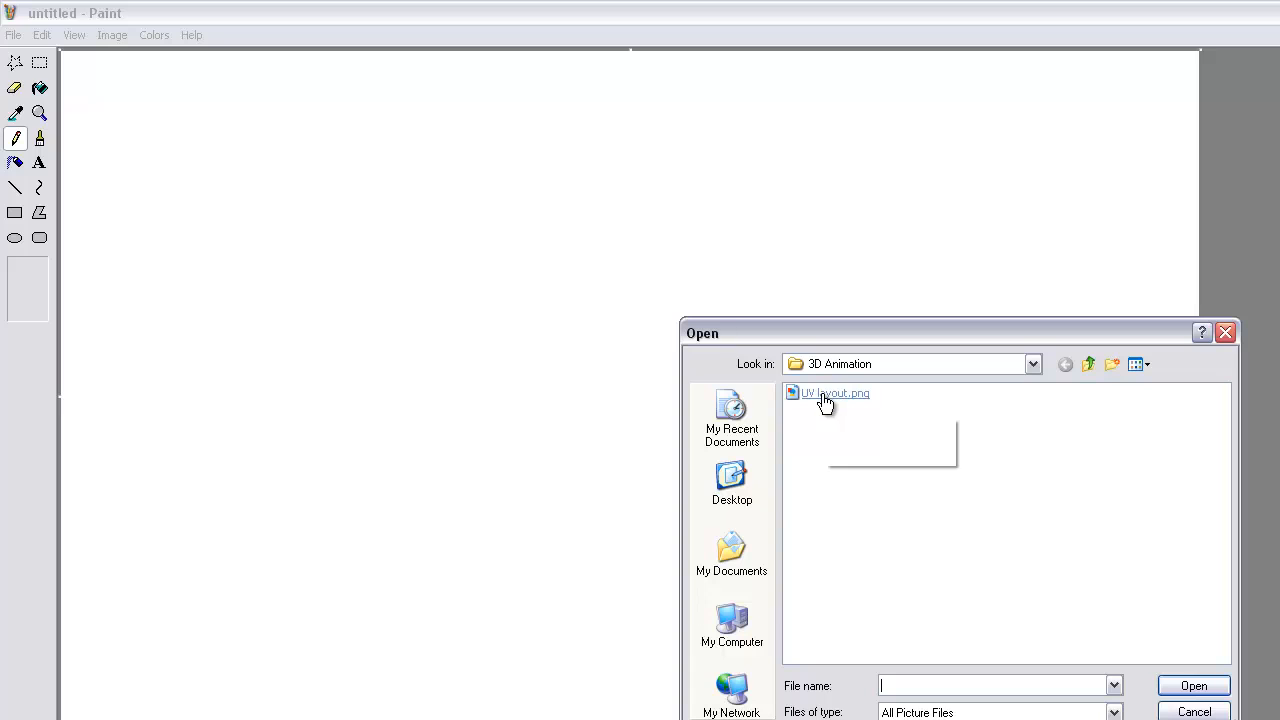
mouse_move(824, 402)
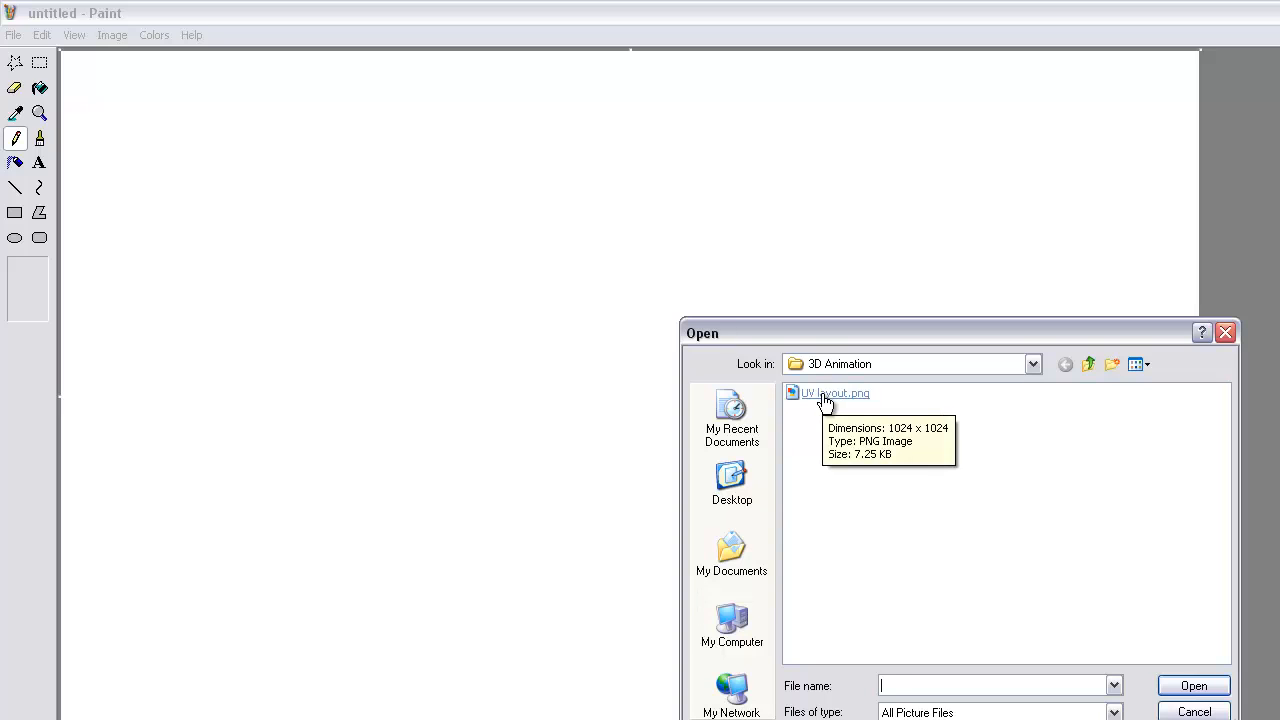
double_click(826, 395)
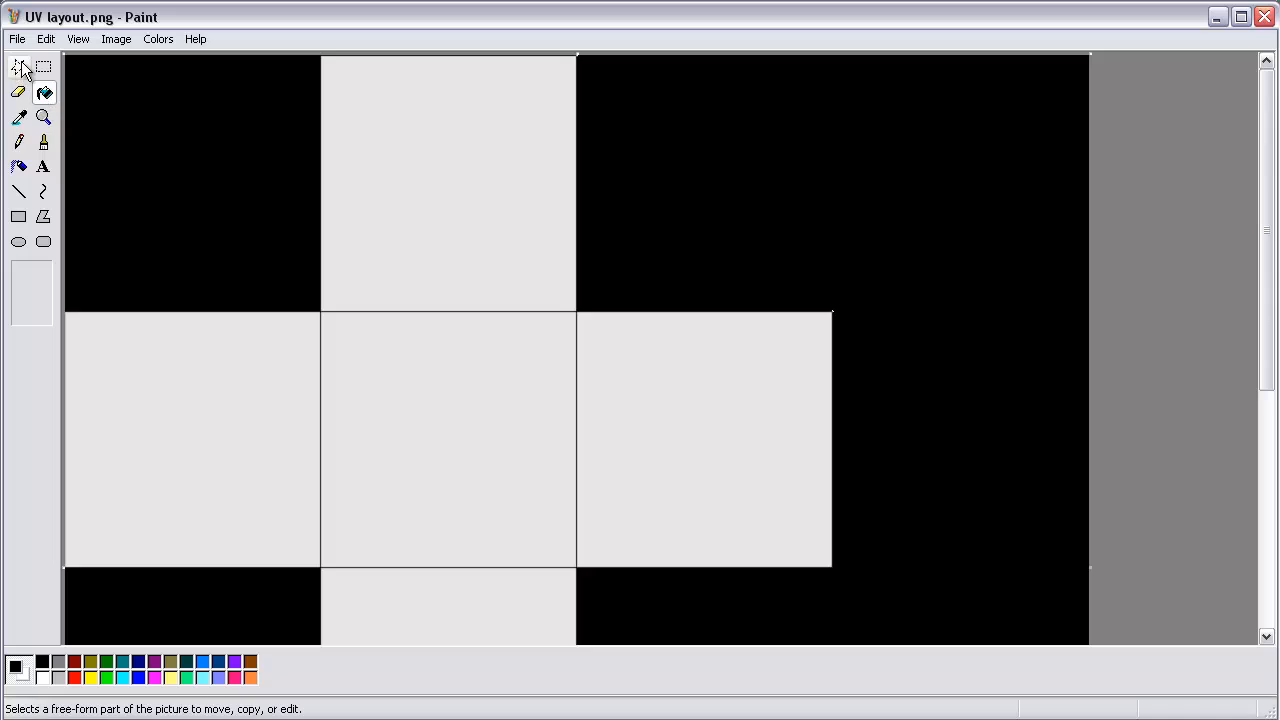
- Handwrite numbers with the Pencil: 1 to 4 down the cross's central column, 5 on its left arm and 6 on its right arm
left_click(43, 191)
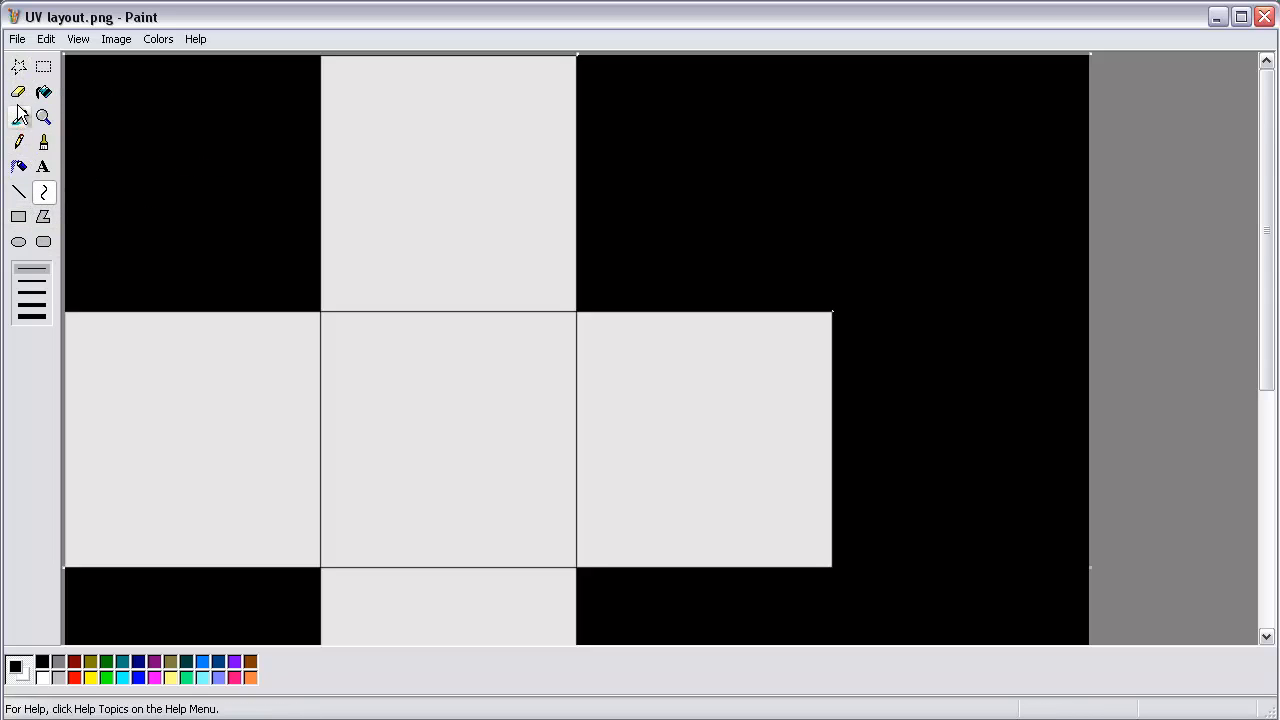
left_click(18, 145)
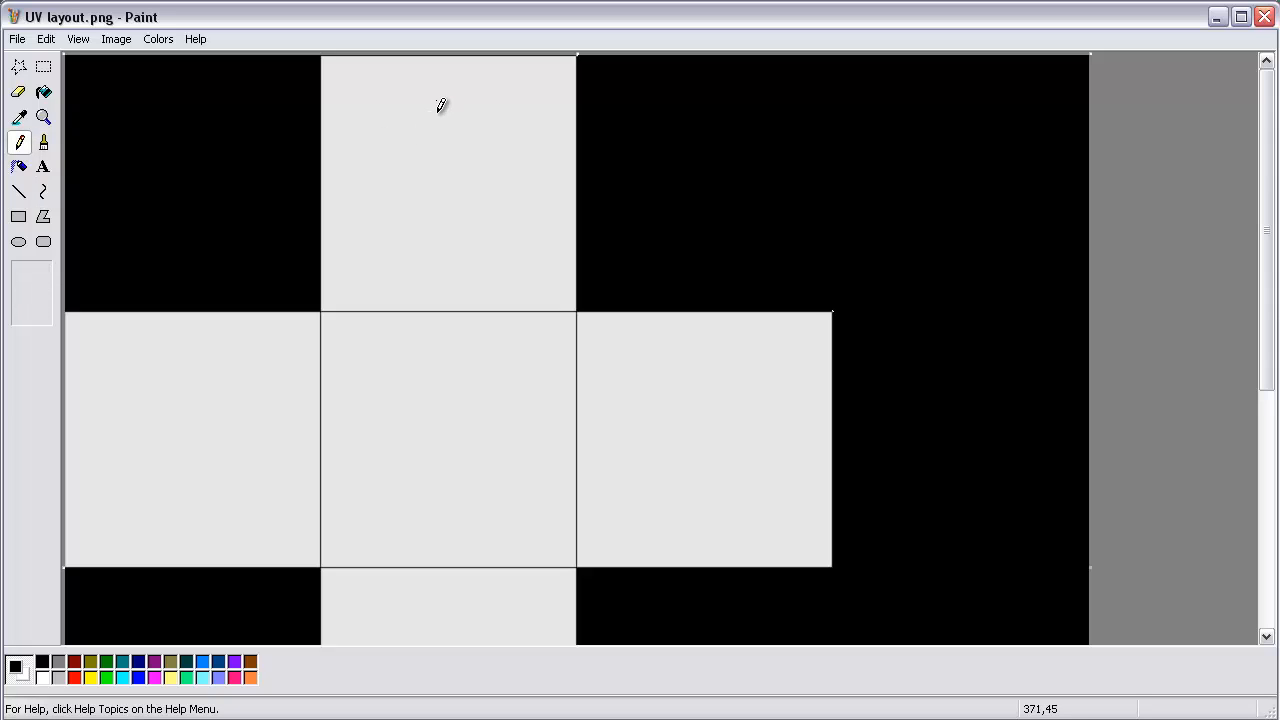
mouse_move(437, 104)
left_mouse_down()
mouse_move(438, 244)
mouse_move(477, 245)
mouse_move(416, 128)
mouse_move(409, 137)
left_mouse_up()
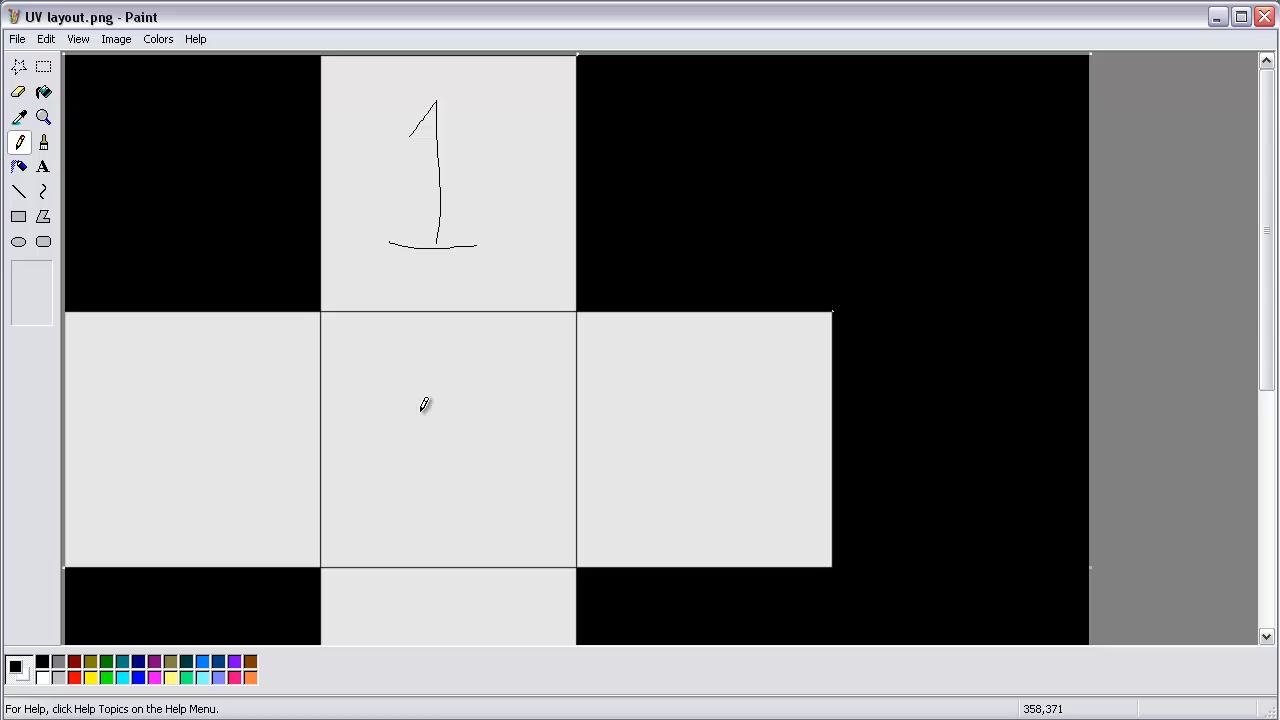
mouse_move(418, 371)
left_mouse_down()
mouse_move(426, 509)
mouse_move(497, 508)
left_mouse_up()
scroll(503, 537, "down", 5)
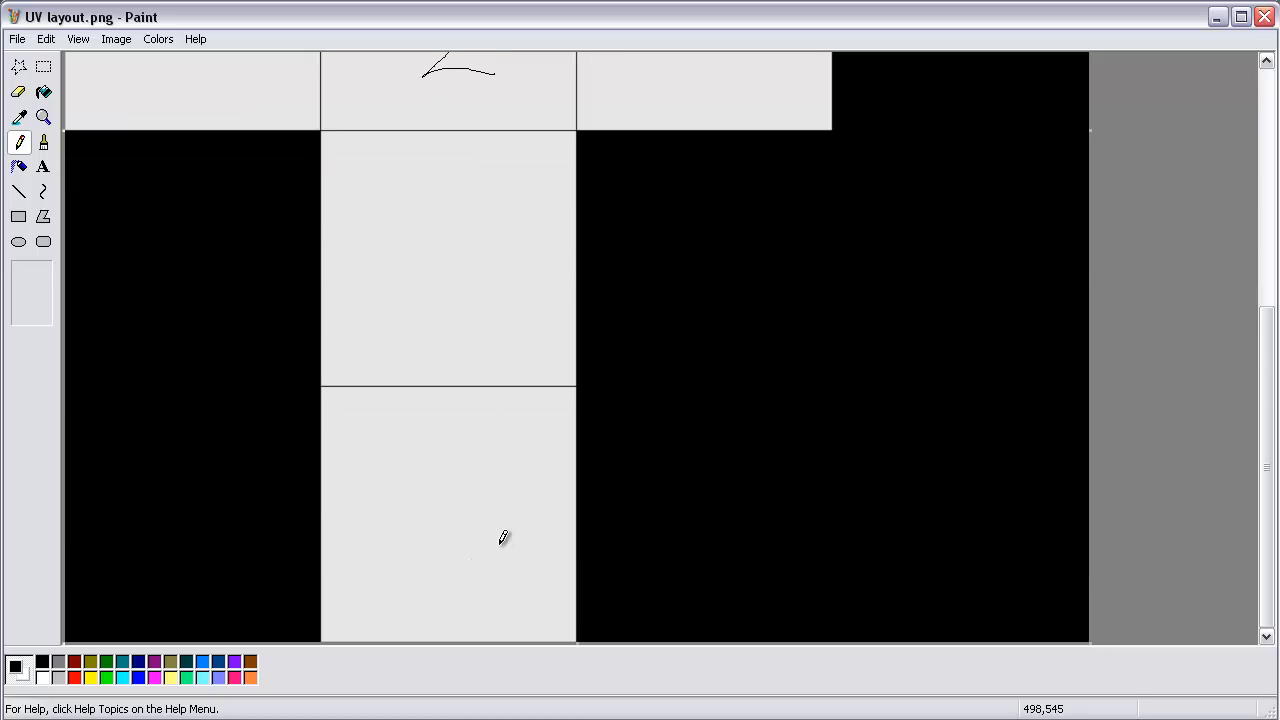
mouse_move(427, 208)
left_mouse_down()
mouse_move(442, 264)
mouse_move(390, 310)
left_mouse_up()
mouse_move(428, 444)
left_mouse_down()
mouse_move(426, 502)
mouse_move(490, 500)
left_mouse_up()
left_click_drag(480, 430, 478, 580)
scroll(517, 434, "up", 5)
mouse_move(234, 382)
left_mouse_down()
mouse_move(195, 381)
mouse_move(228, 487)
mouse_move(133, 482)
left_mouse_up()
mouse_move(695, 380)
left_mouse_down()
mouse_move(689, 511)
mouse_move(649, 510)
left_mouse_up()
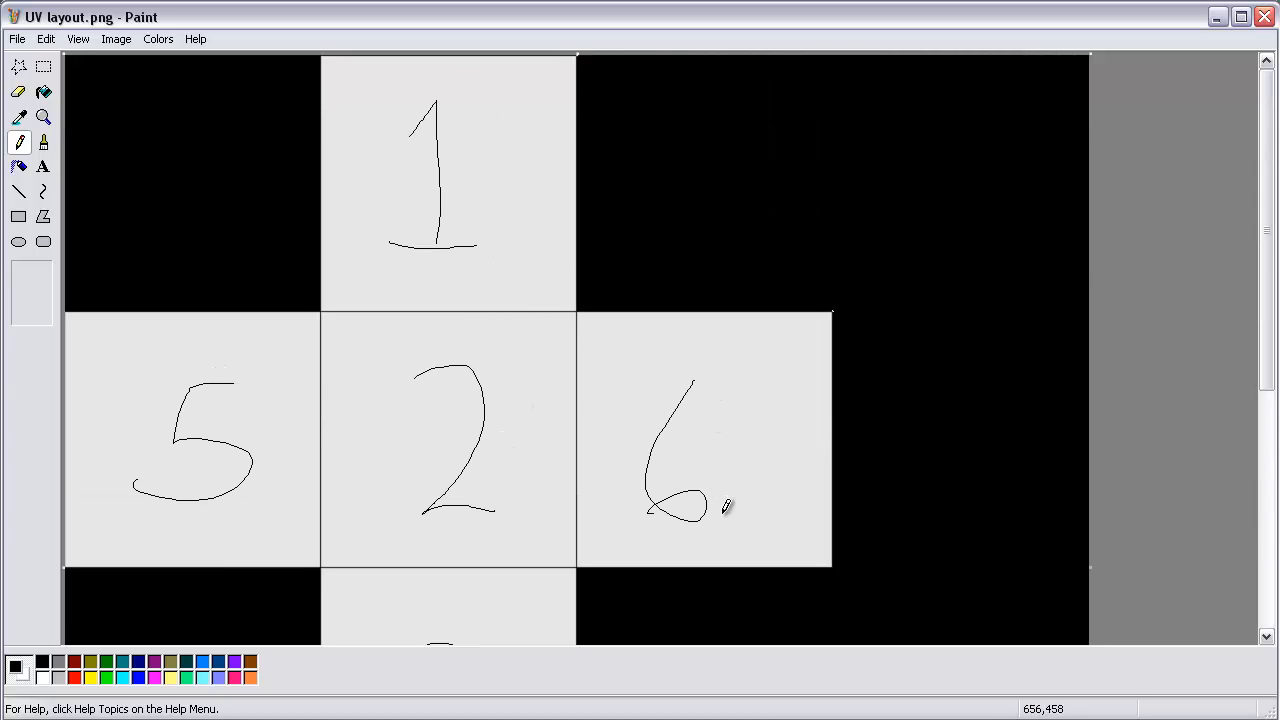
- Draw filled black circles at the centre of face 1 and near the upper-left corner of face 2
left_click(19, 241)
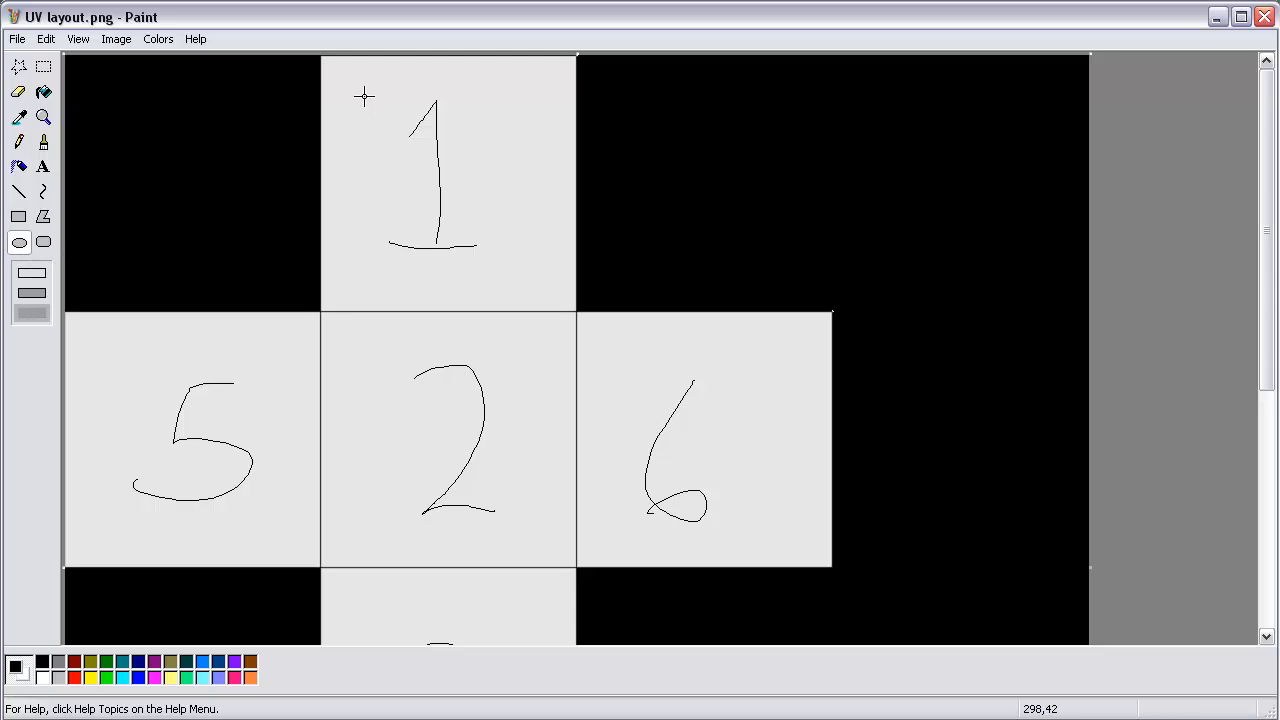
left_click_drag(364, 96, 469, 204)
key("ctrl+z")
left_click_drag(364, 352, 408, 408, "shift")
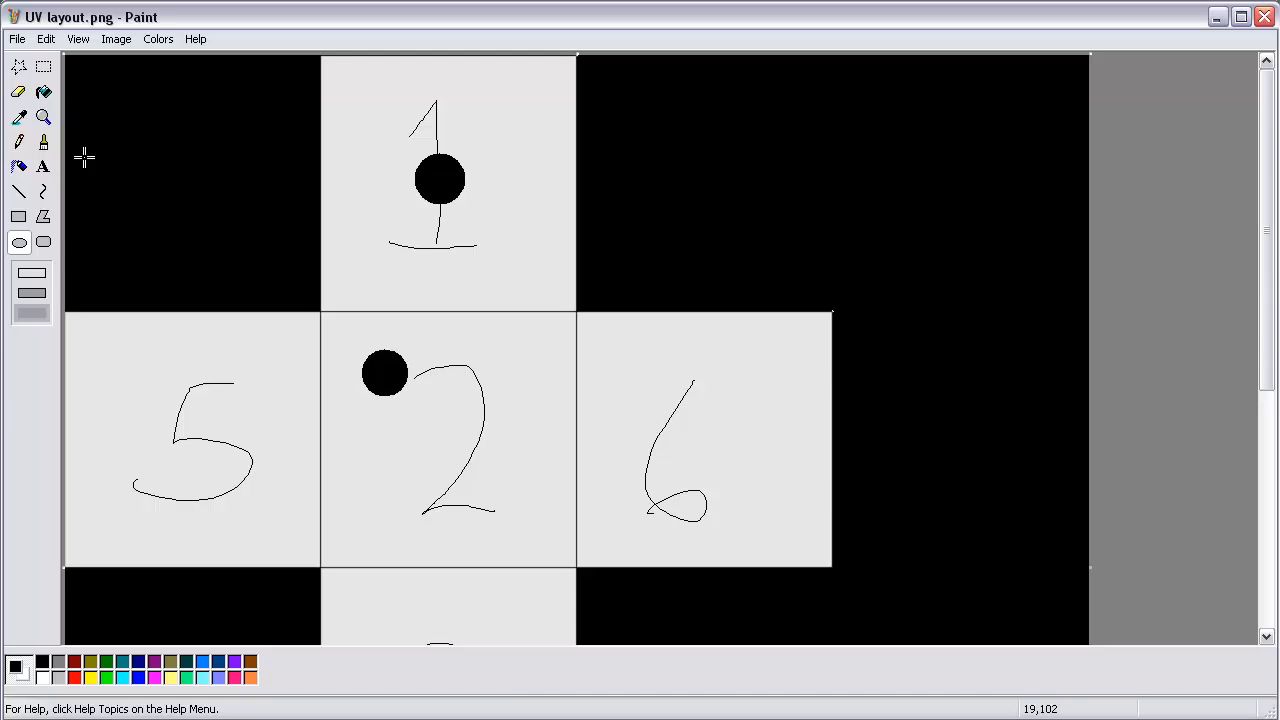
- Copy face 2's dot and paste the duplicate near that face's lower-right corner
left_click(43, 66)
left_click_drag(347, 339, 410, 411)
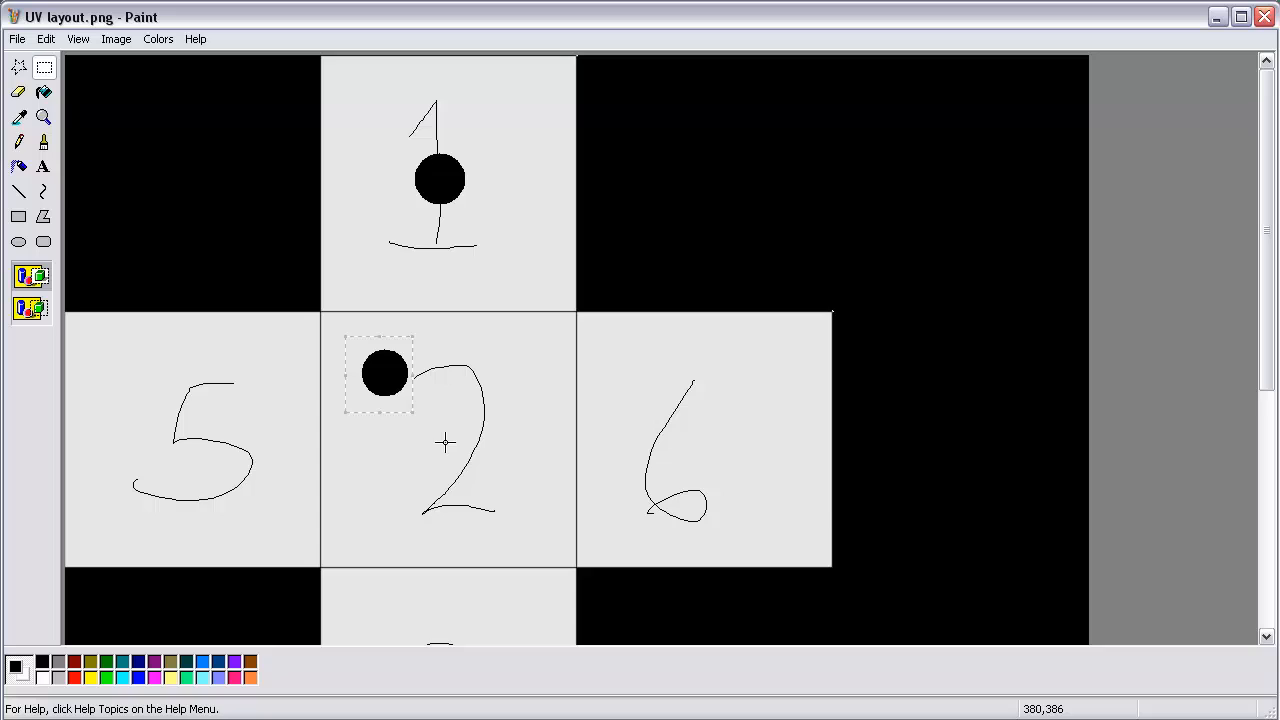
key("ctrl+c")
key("ctrl+v")
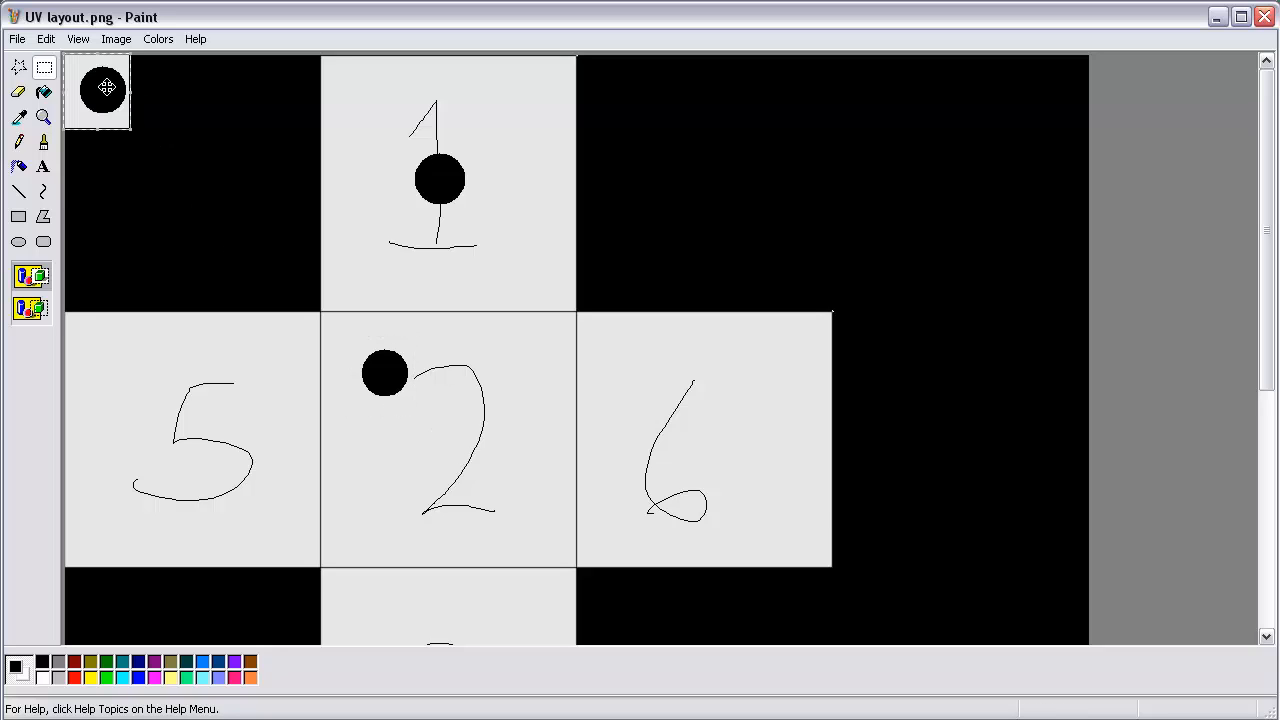
left_click_drag(106, 87, 494, 484)
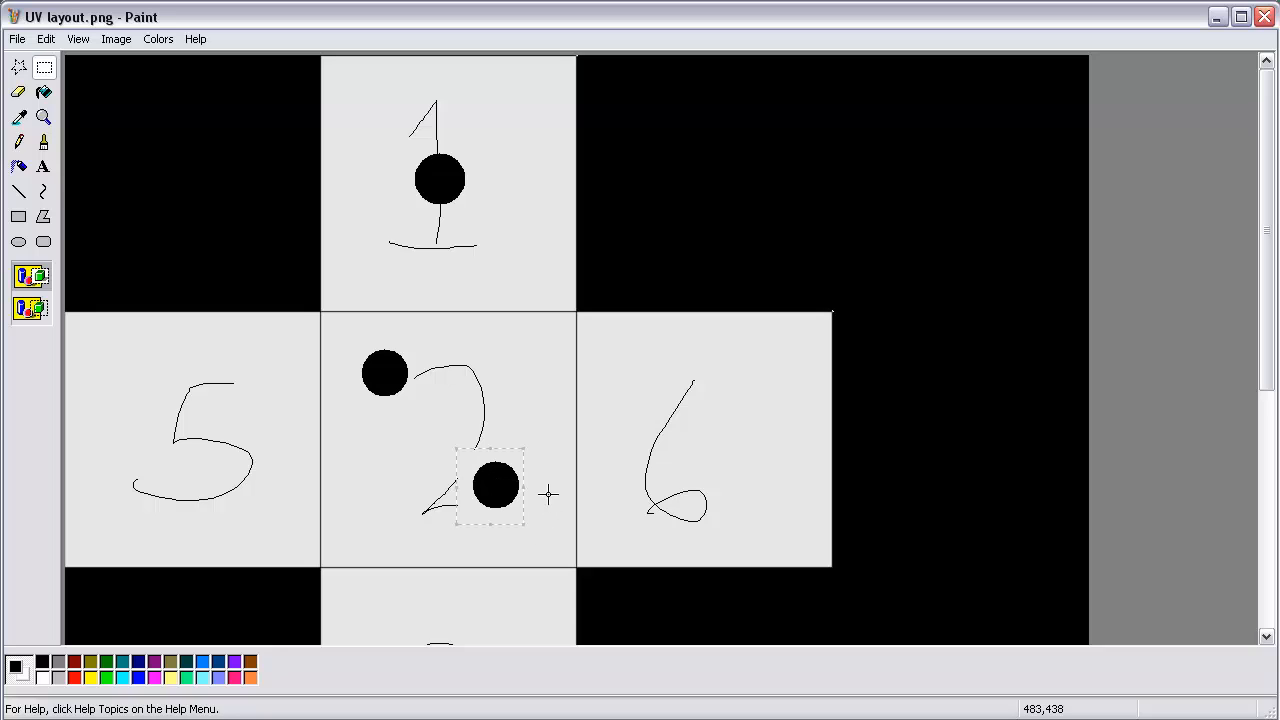
- Paste three copies of the dot diagonally across face 3, from its upper-left corner through the centre to the lower right
key("ctrl+v")
left_click_drag(114, 94, 375, 620)
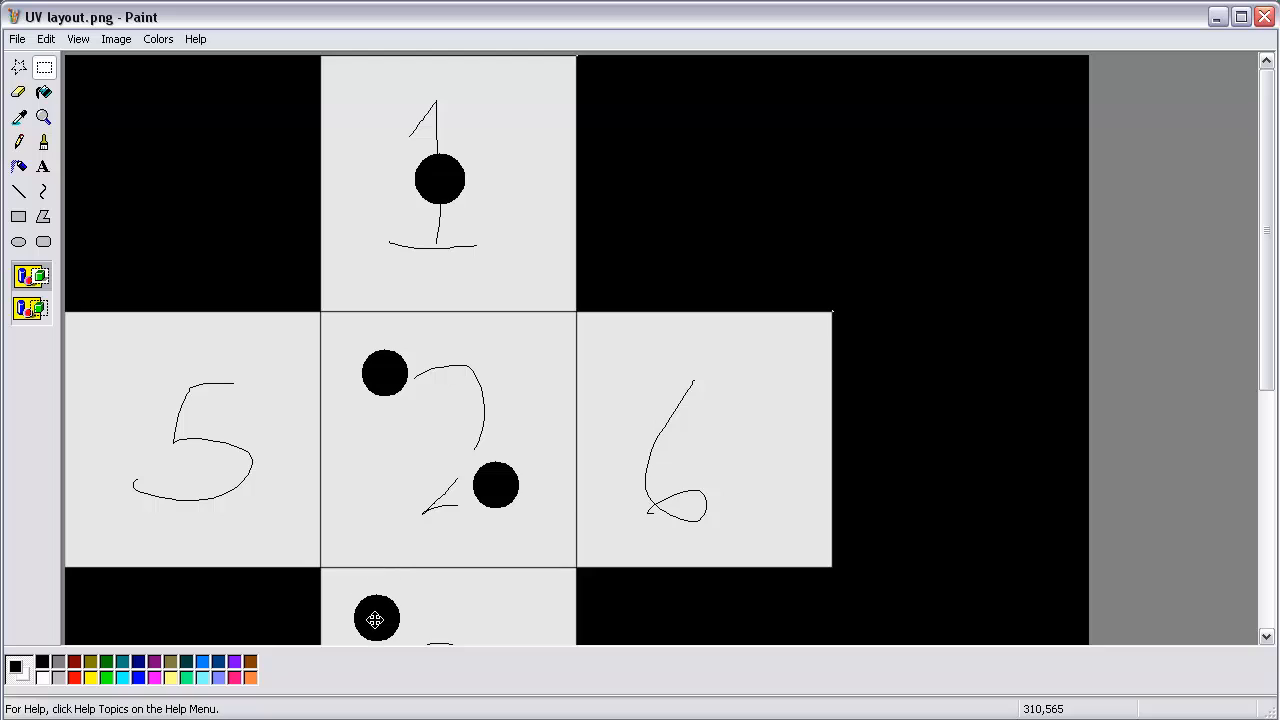
scroll(497, 563, "down", 5)
key("ctrl+v")
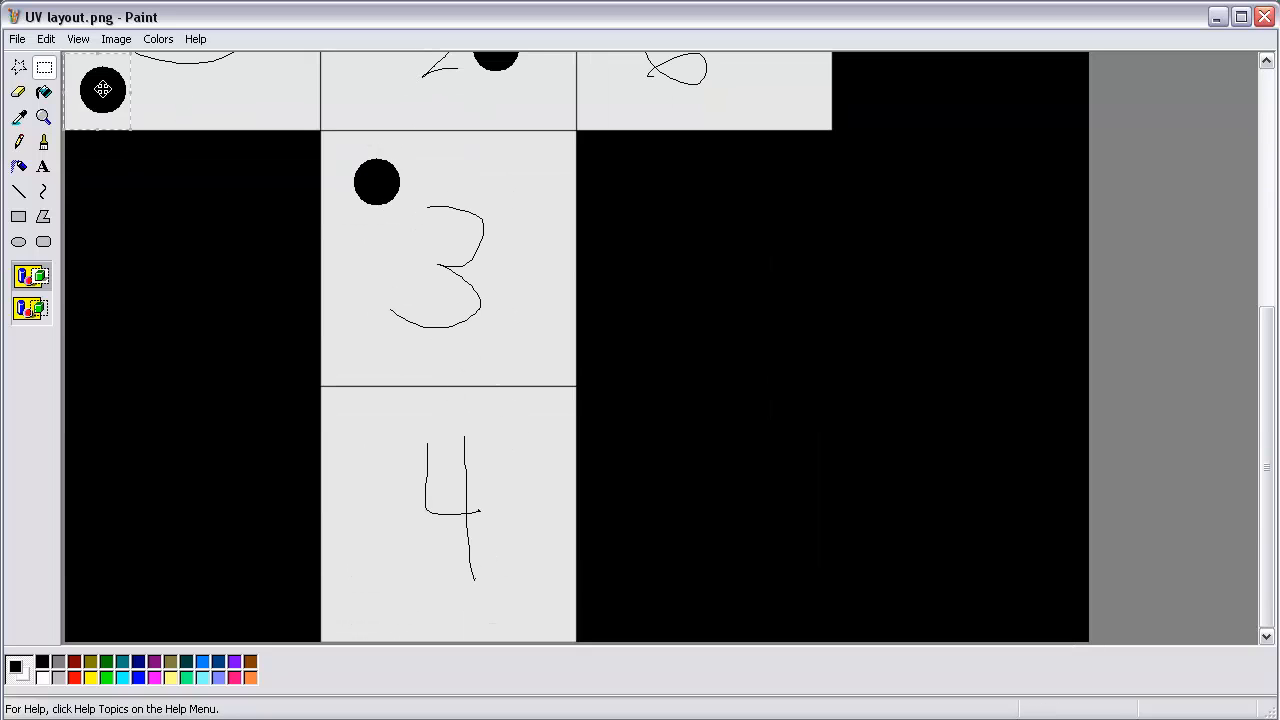
left_click_drag(102, 89, 449, 266)
key("ctrl+v")
left_click_drag(105, 94, 242, 201)
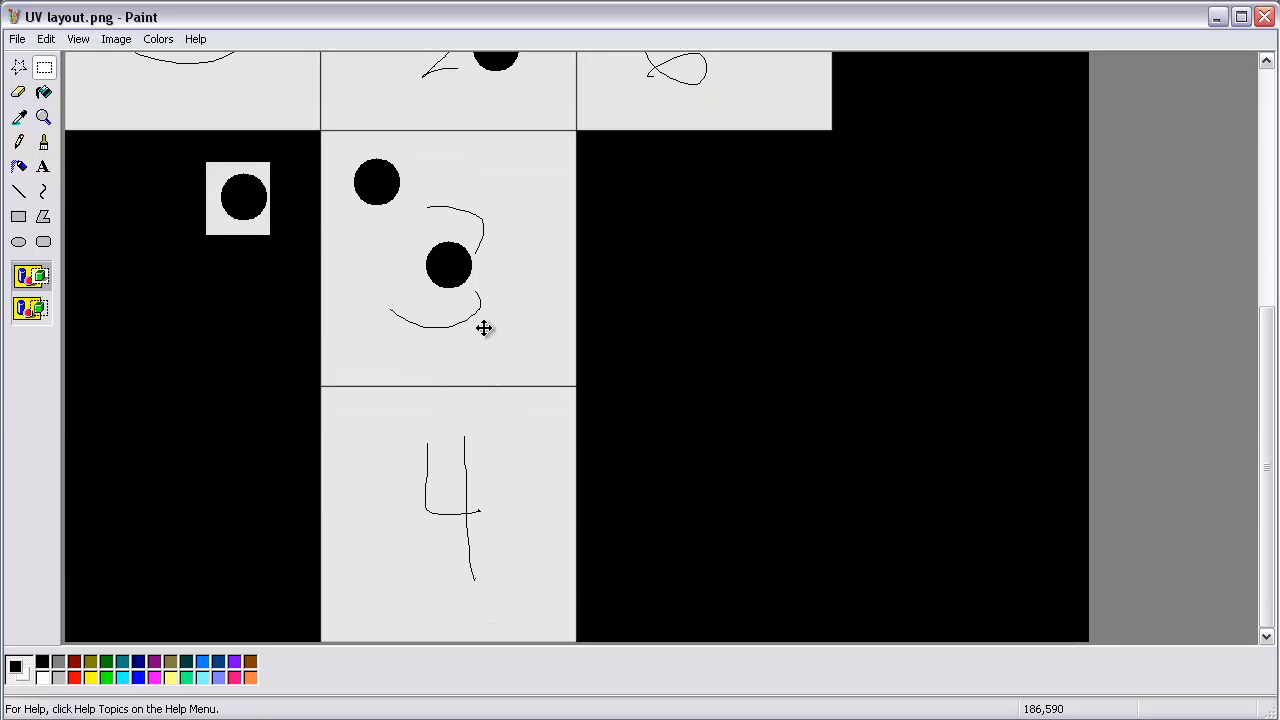
left_click_drag(484, 328, 522, 334)
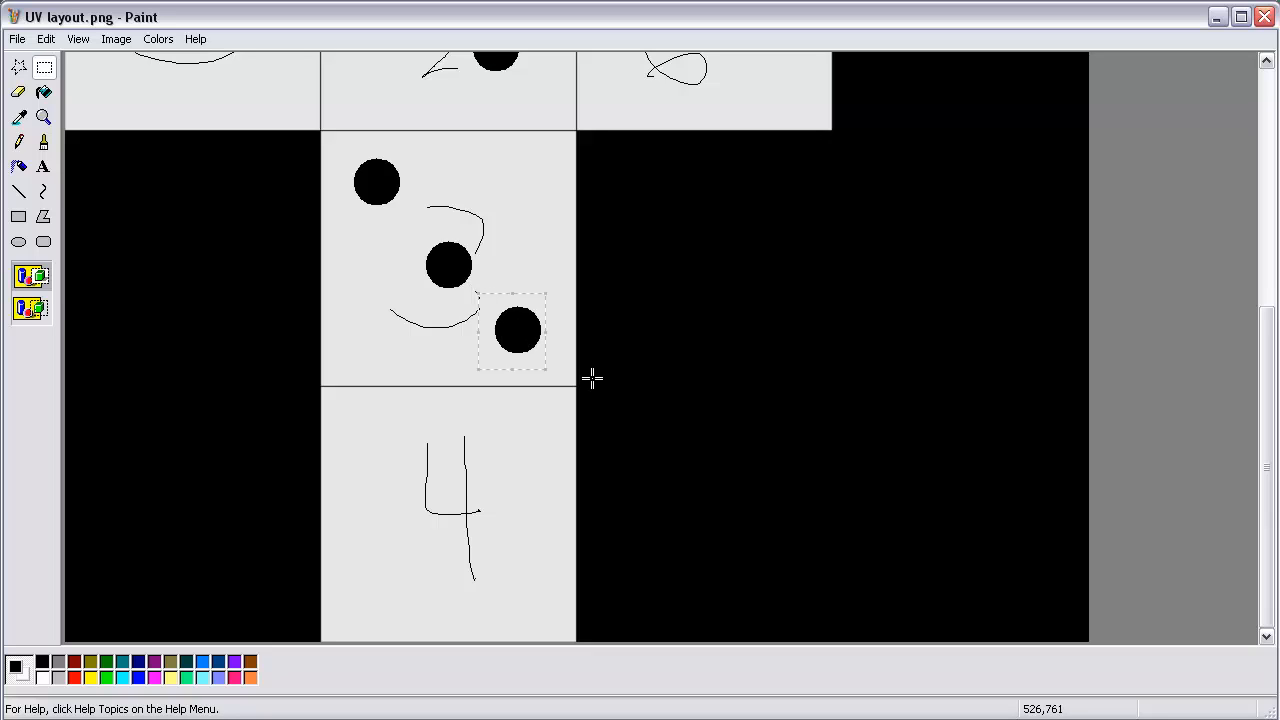
- Save the numbered layout image as UV layout2 in PNG format in the 3D Animation folder and switch back to Blender
scroll(577, 471, "up", 5)
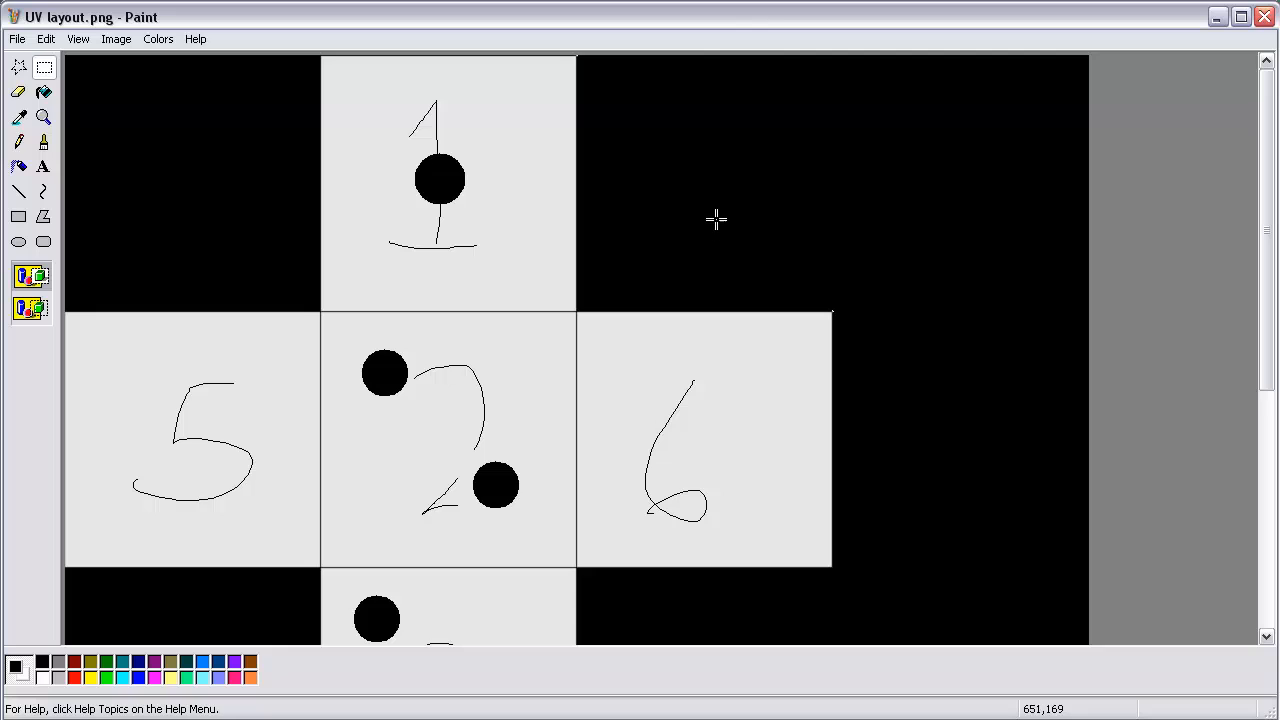
scroll(720, 246, "down", 2)
scroll(717, 246, "up", 2)
left_click(17, 39)
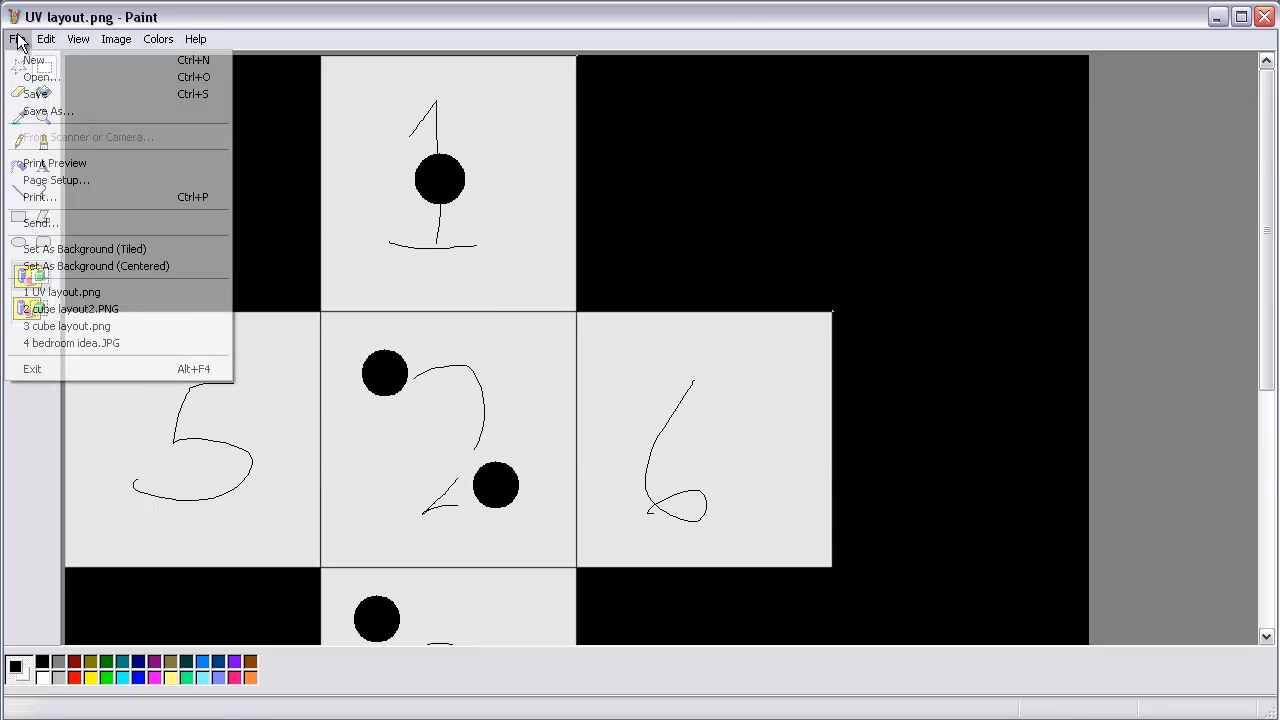
left_click(45, 111)
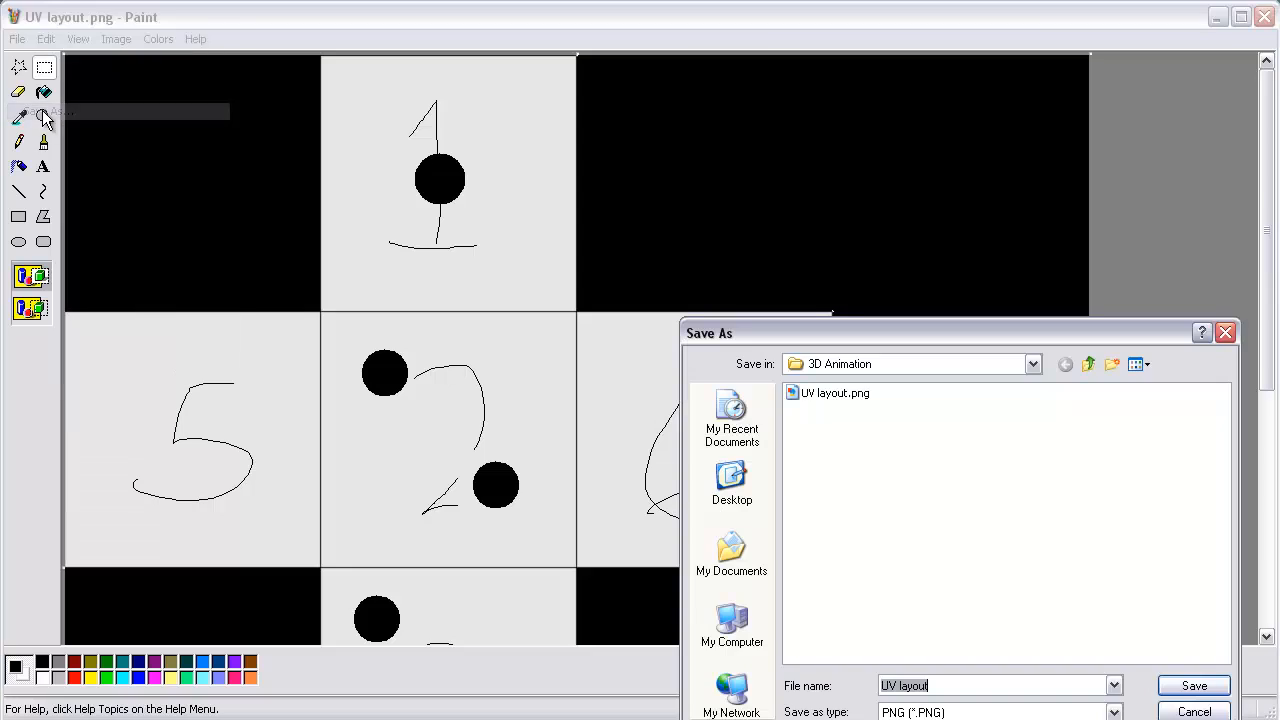
left_click(943, 686)
type("2")
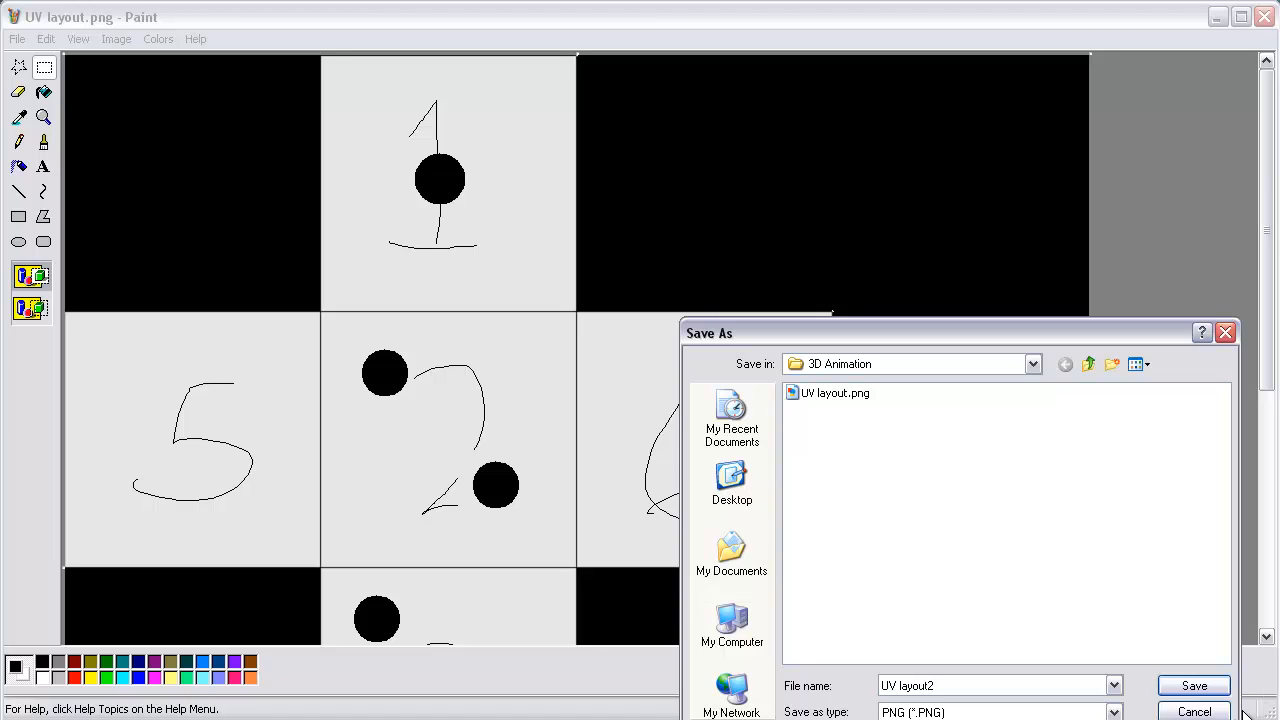
left_click(1194, 686)
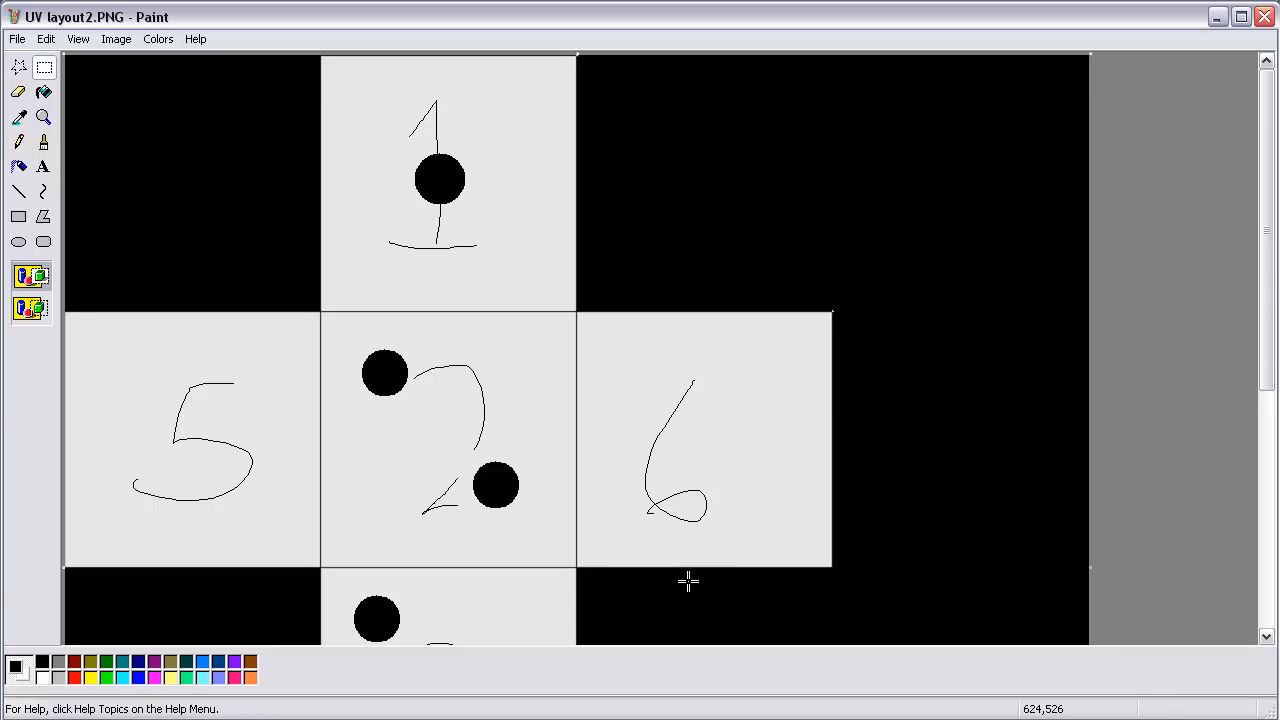
key("alt+Tab")
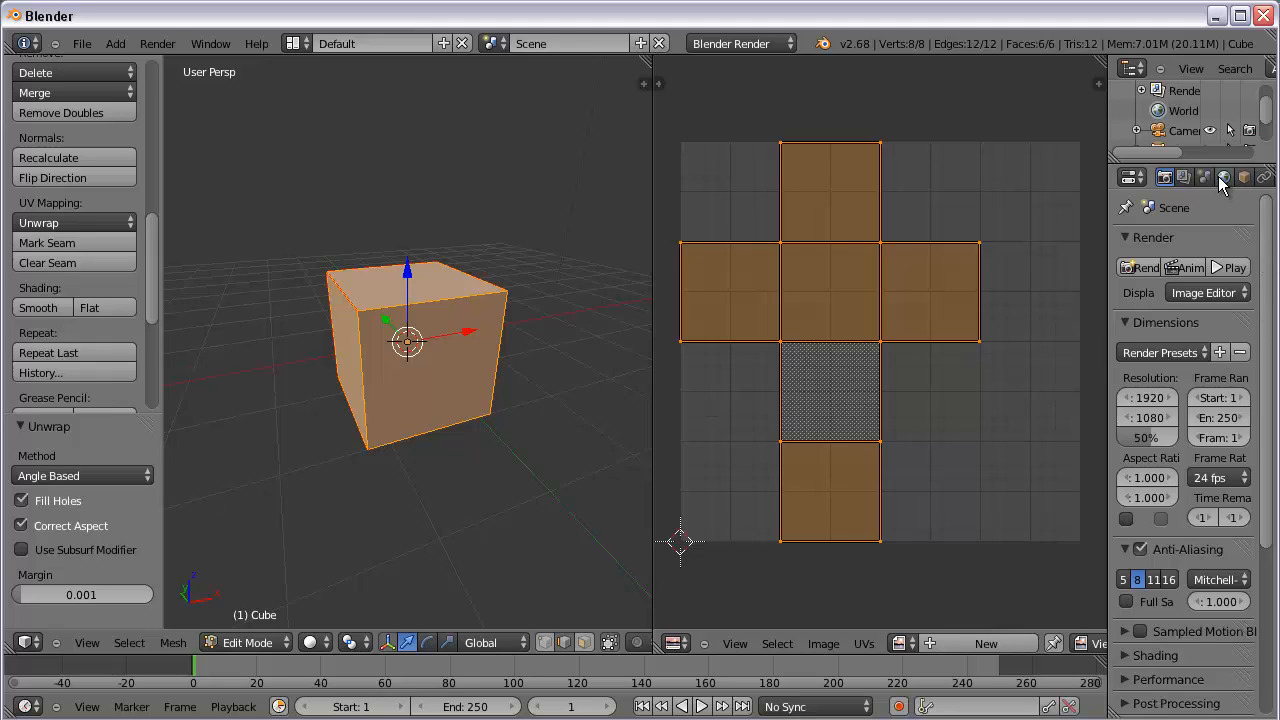
- Remove the cube's existing material and create a new material in its place
scroll(1206, 175, "down", 4)
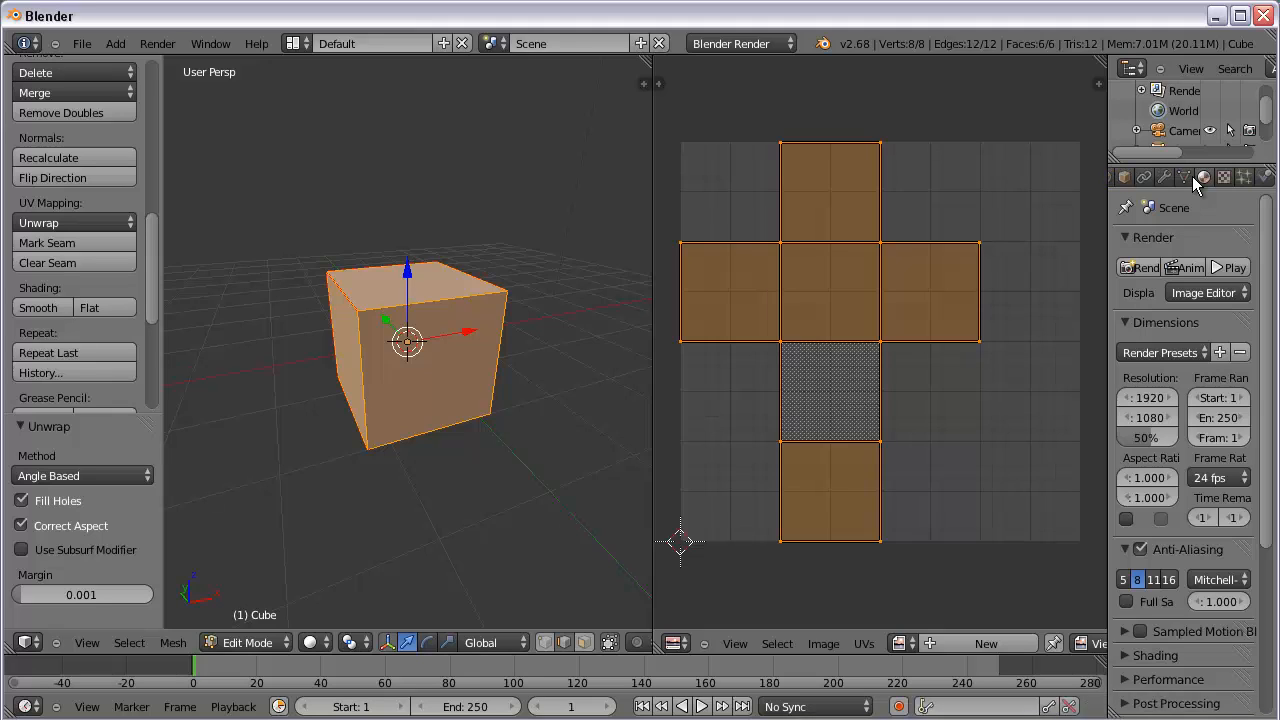
scroll(1196, 182, "down", 3)
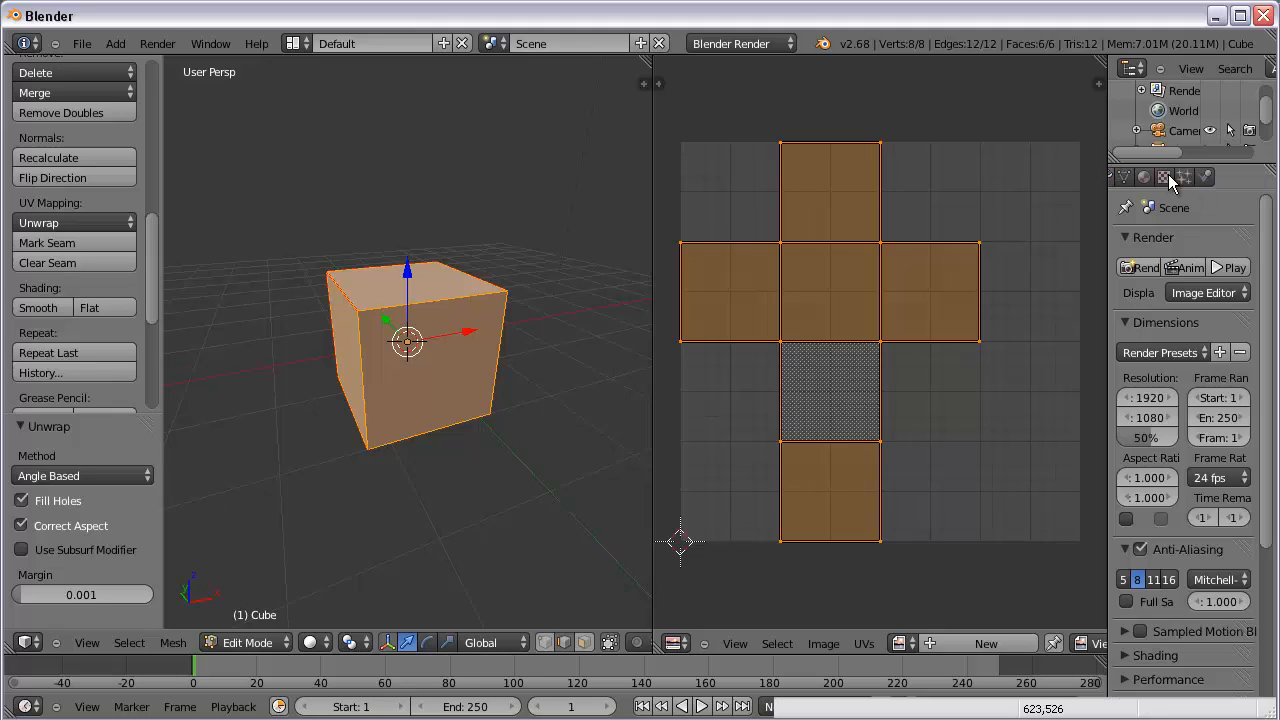
scroll(1175, 180, "up", 2)
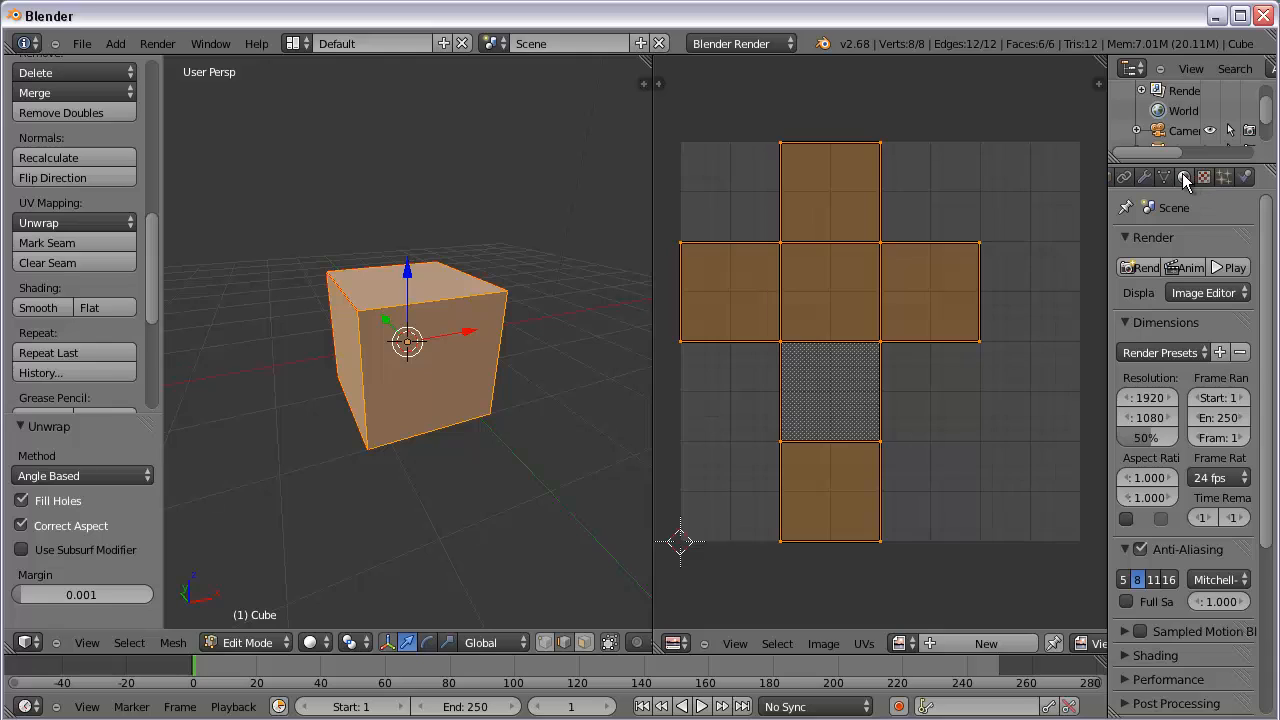
left_click(1184, 178)
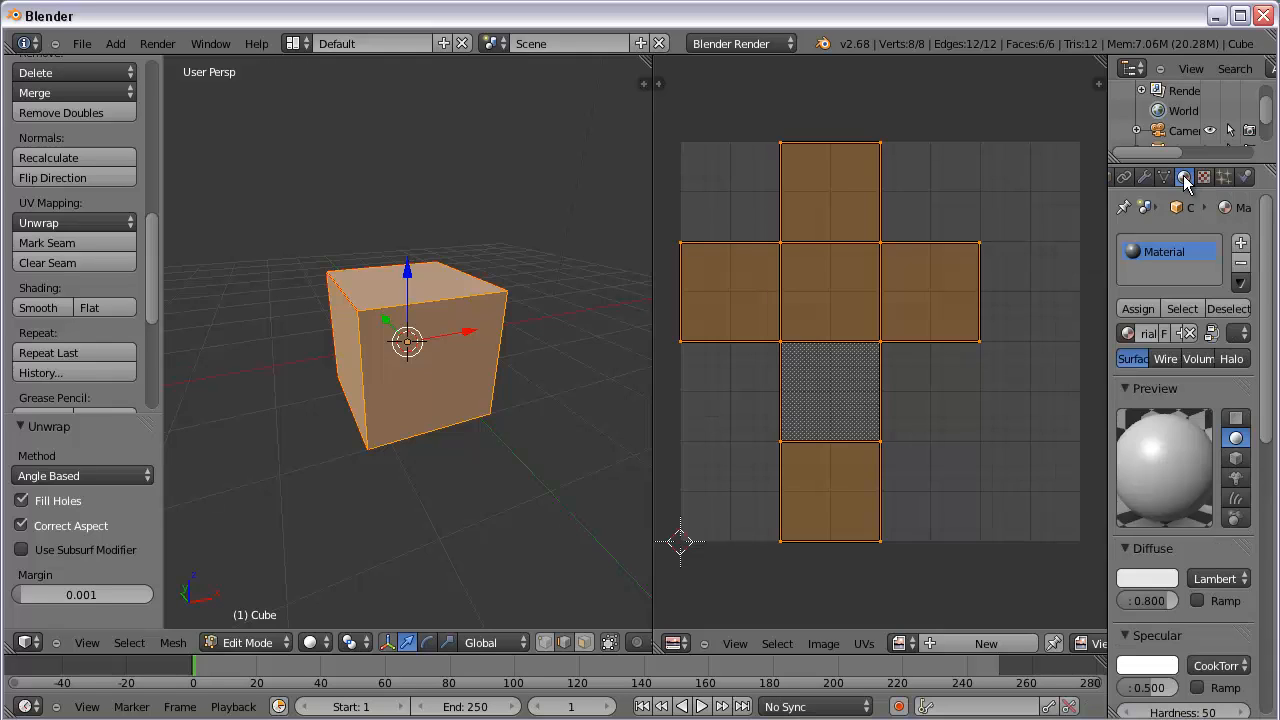
left_click(1188, 333)
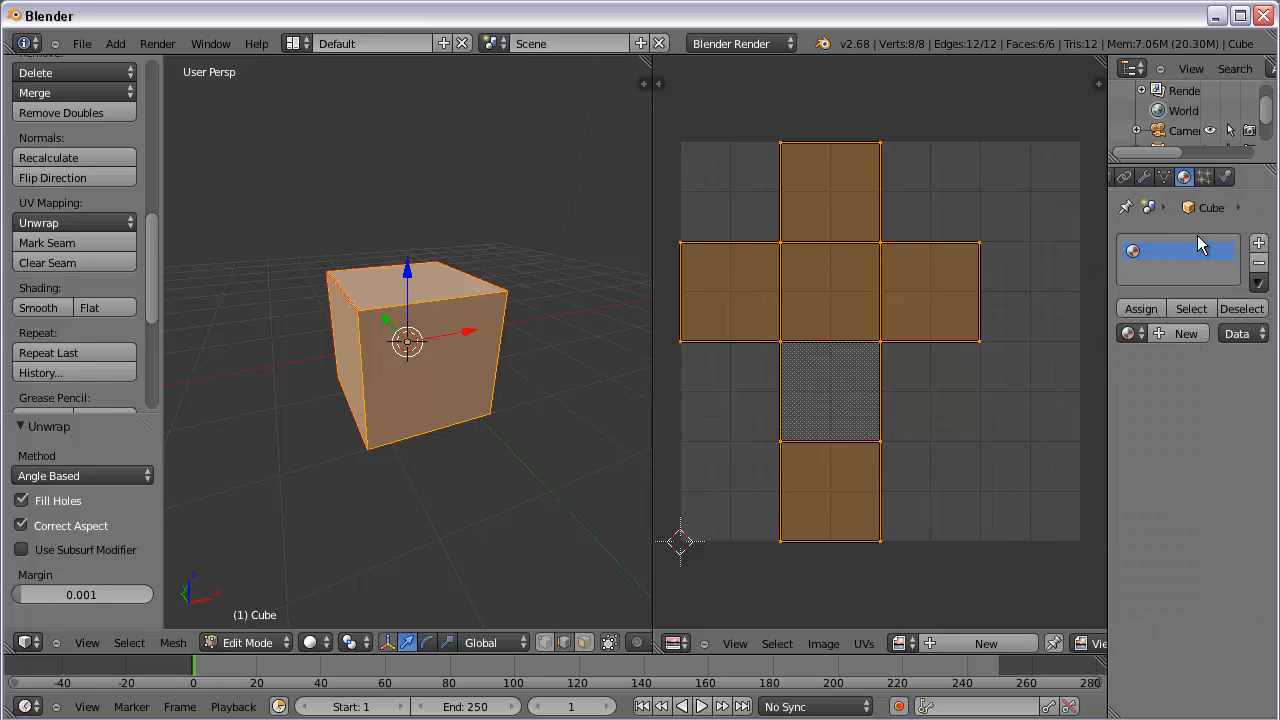
left_click(1185, 334)
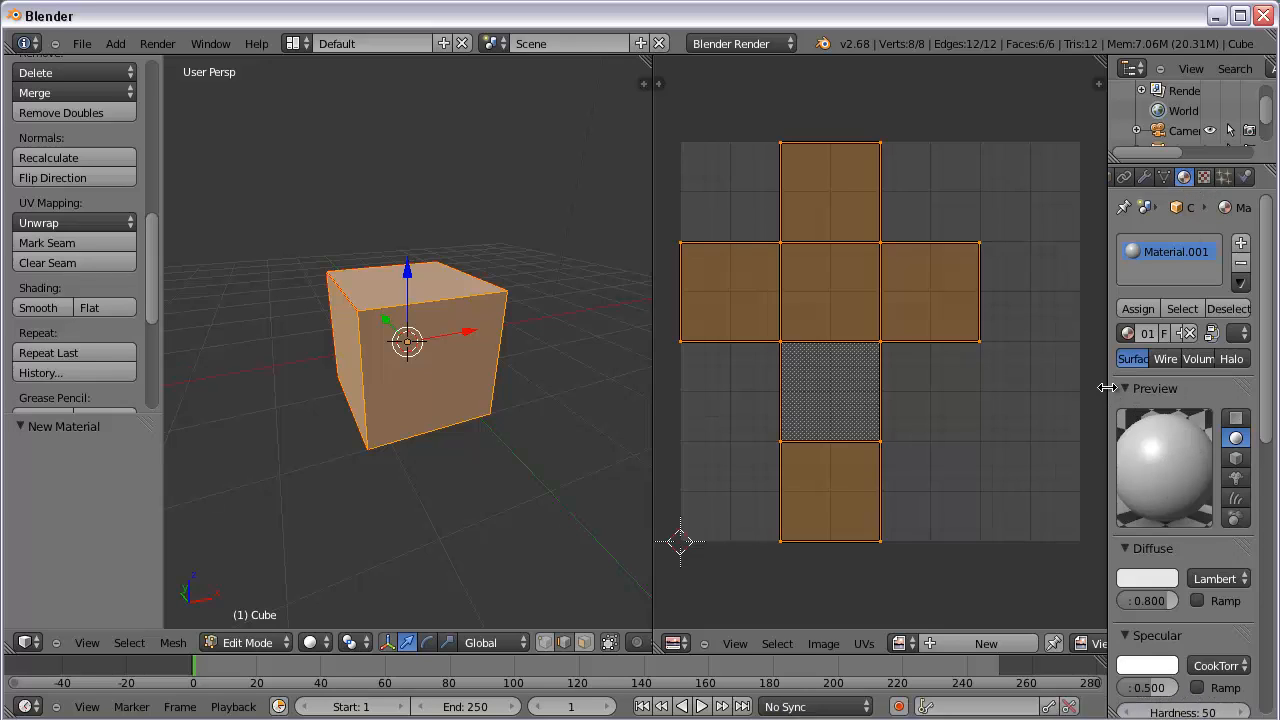
- Add a new texture to the cube's new material and set its type to Image or Movie
left_click_drag(1110, 398, 1008, 391)
left_click(1155, 177)
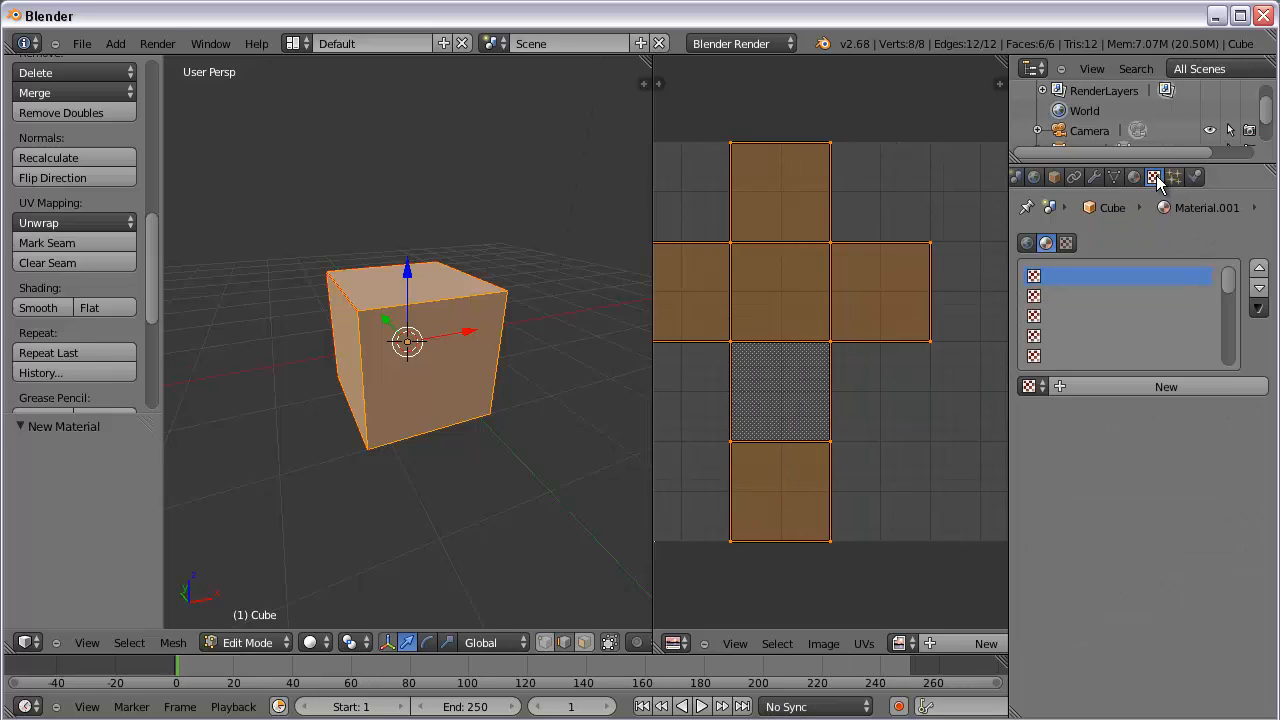
left_click(1155, 388)
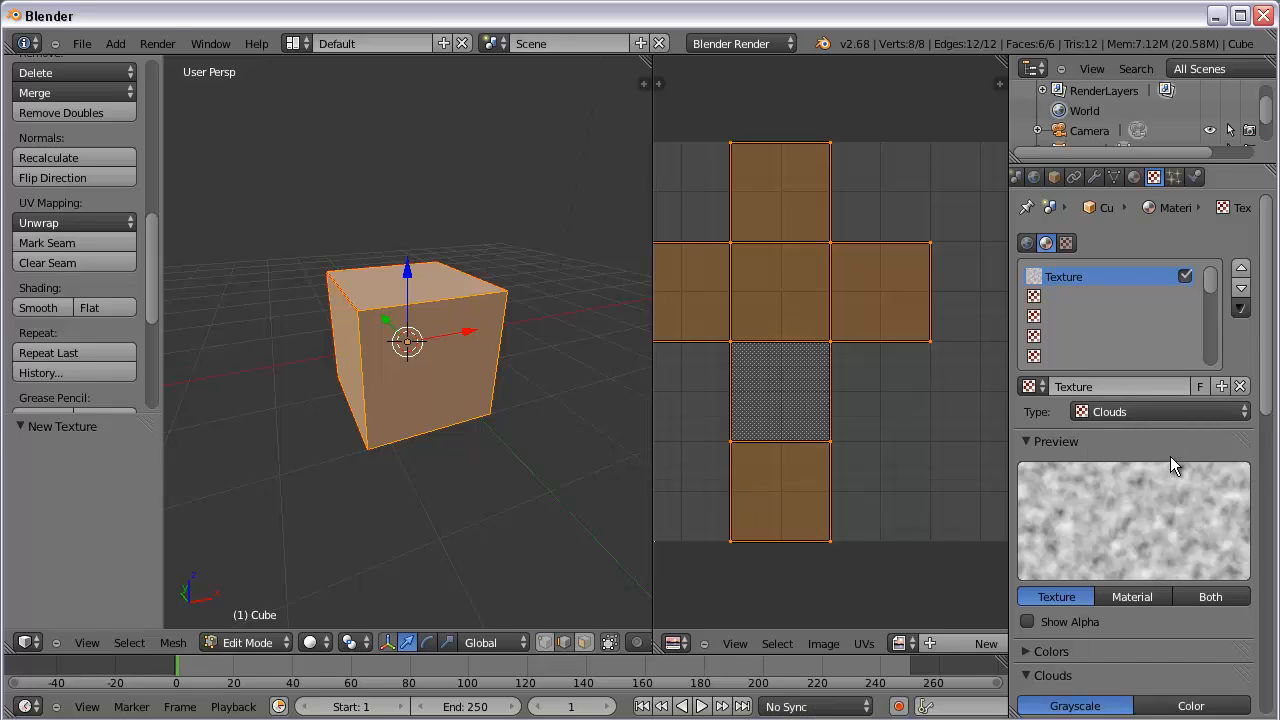
scroll(1171, 460, "down", 3)
scroll(1171, 460, "up", 3)
left_click(1217, 412)
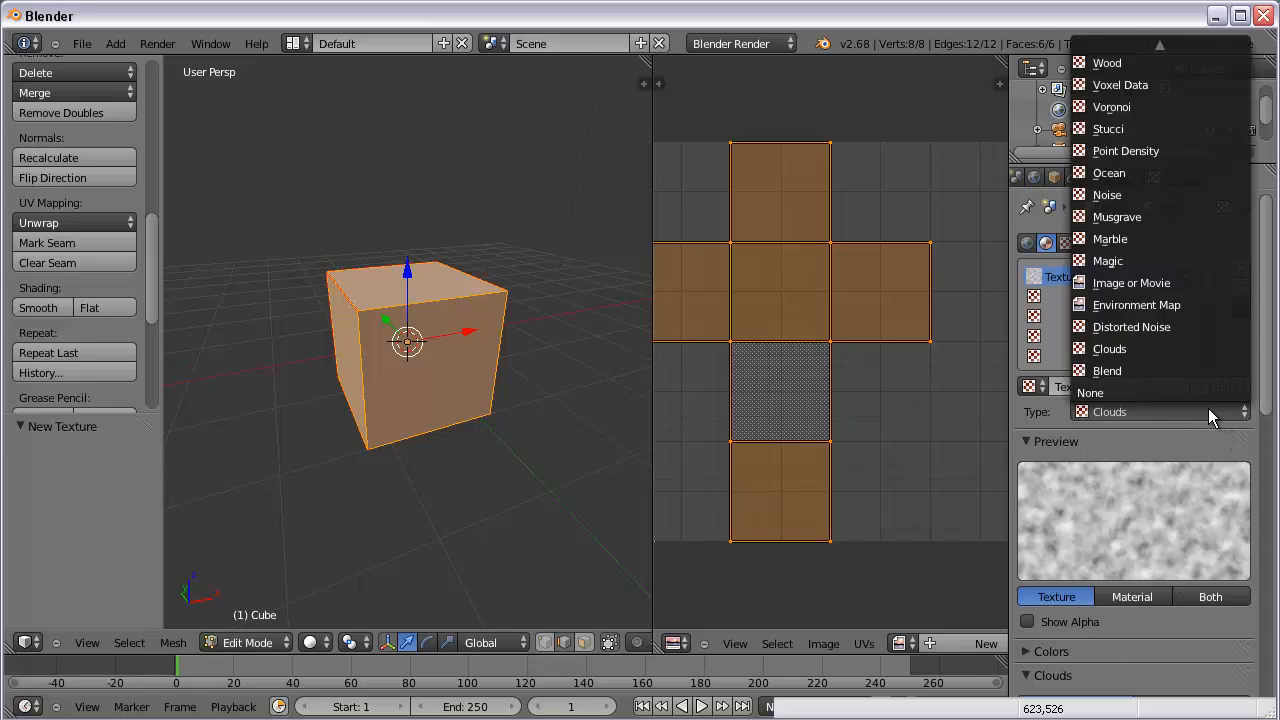
left_click(1134, 282)
- Set the texture's mapping coordinates to UV
scroll(1205, 428, "down", 5)
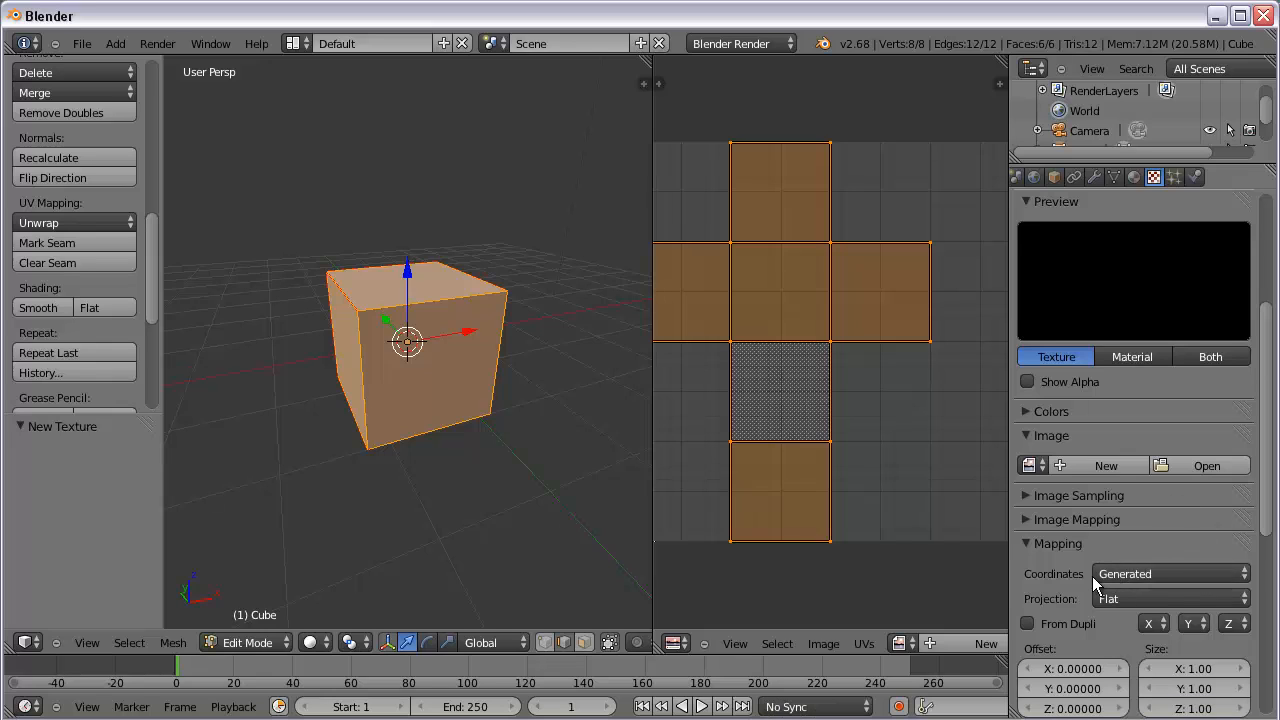
scroll(1049, 543, "down", 2)
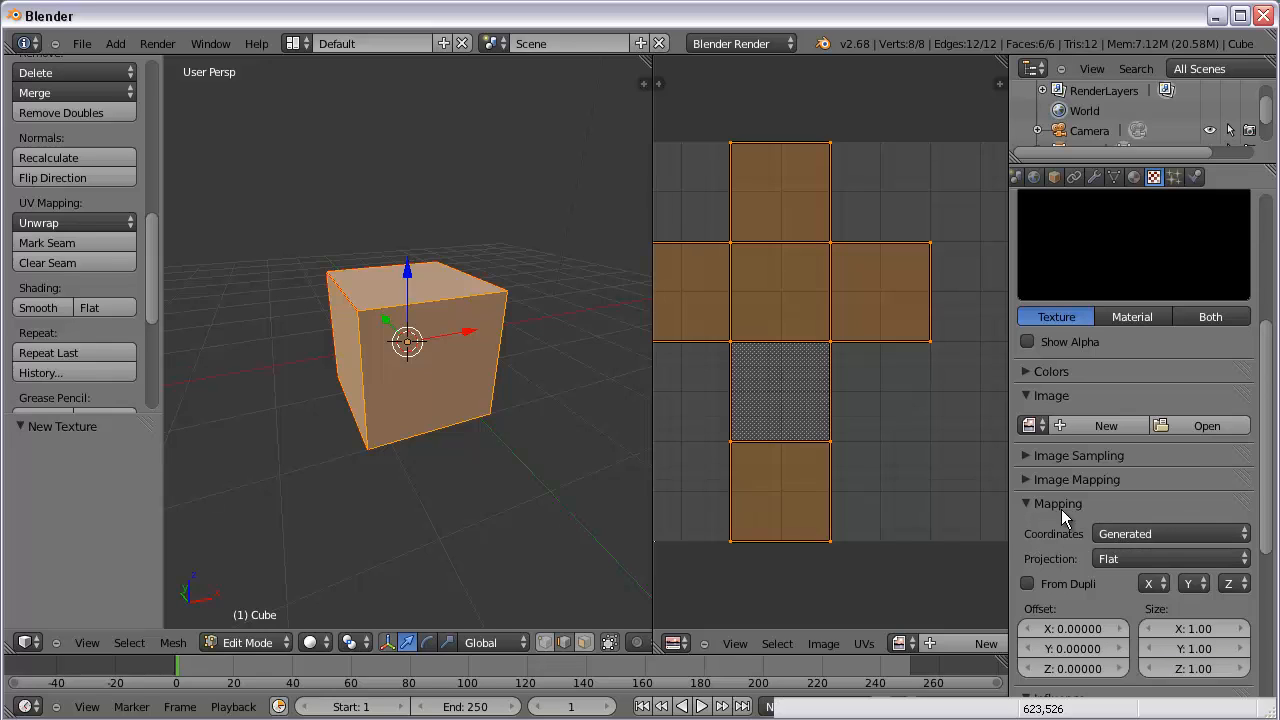
left_click(1169, 533)
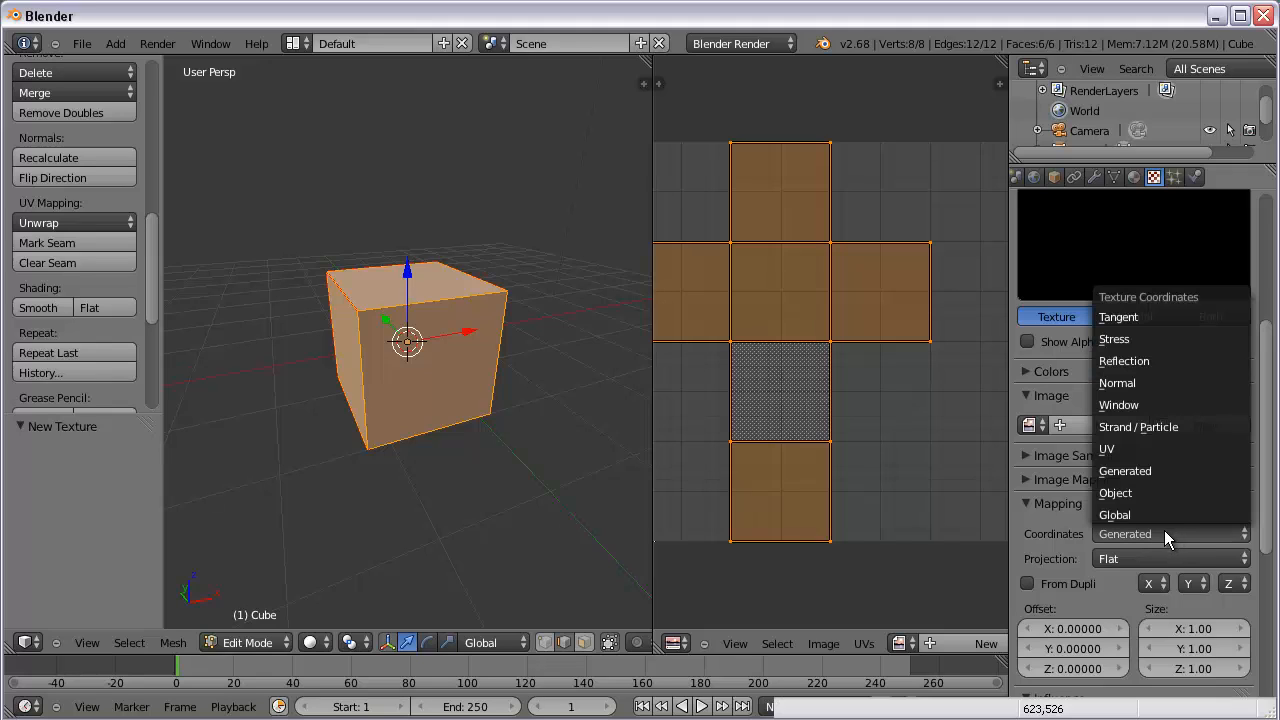
left_click(1154, 447)
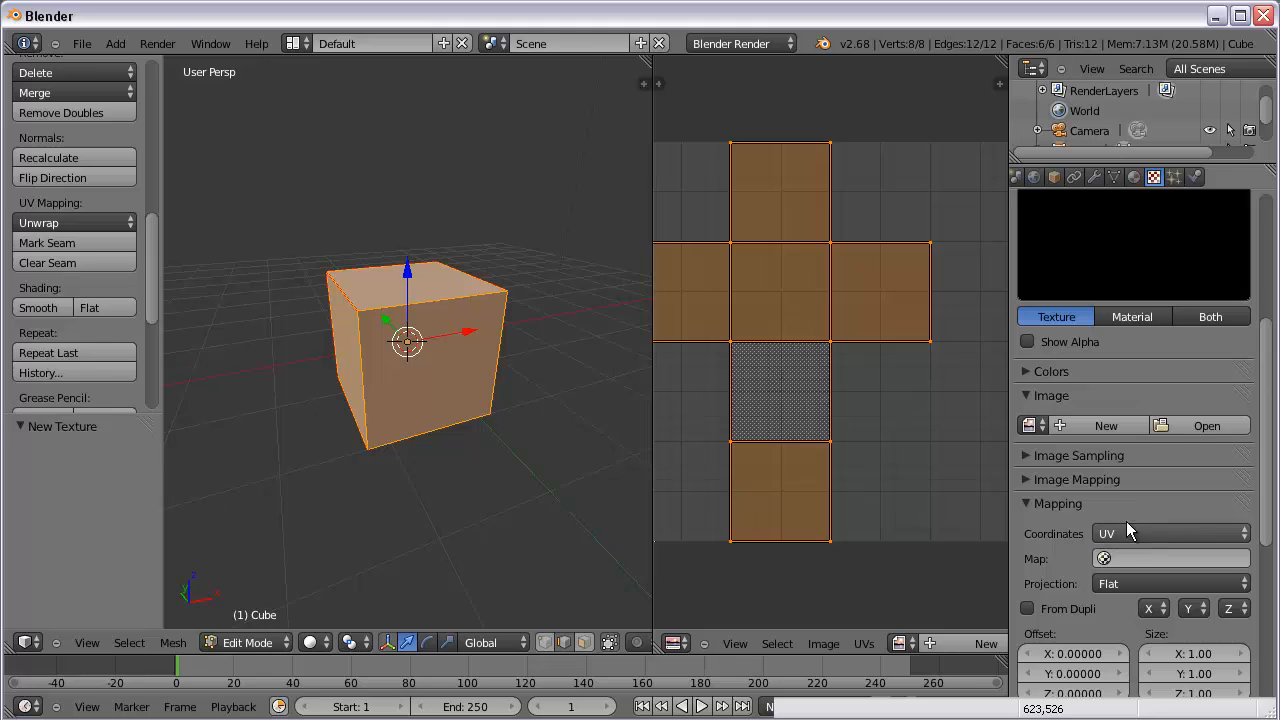
- Load UV layout2.PNG from the C:\3D Animation folder as the texture's image
left_click(1203, 425)
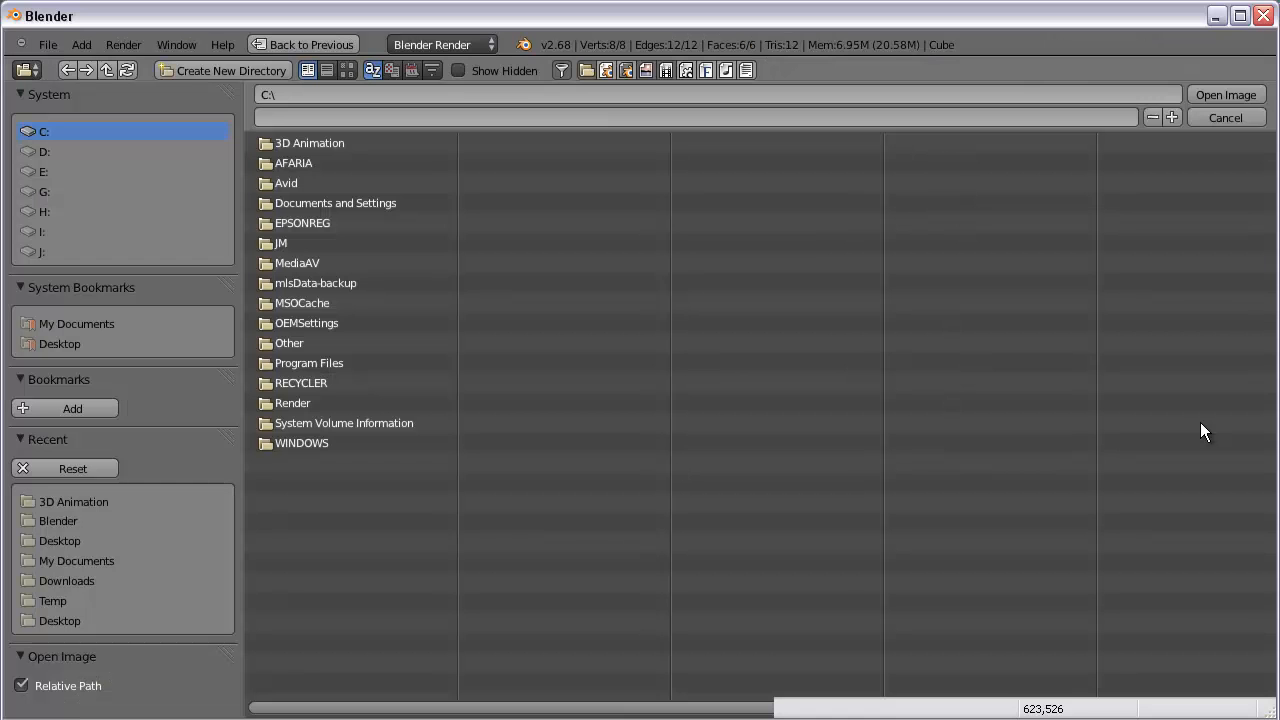
left_click(314, 143)
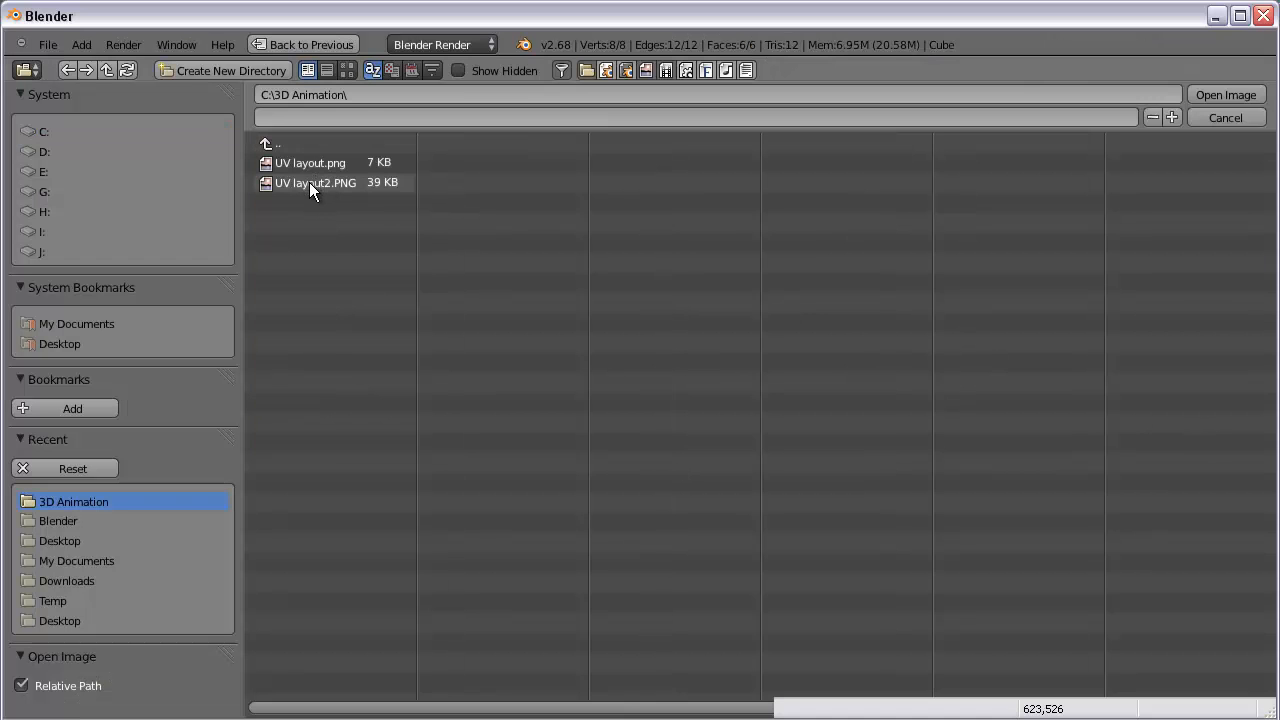
double_click(304, 183)
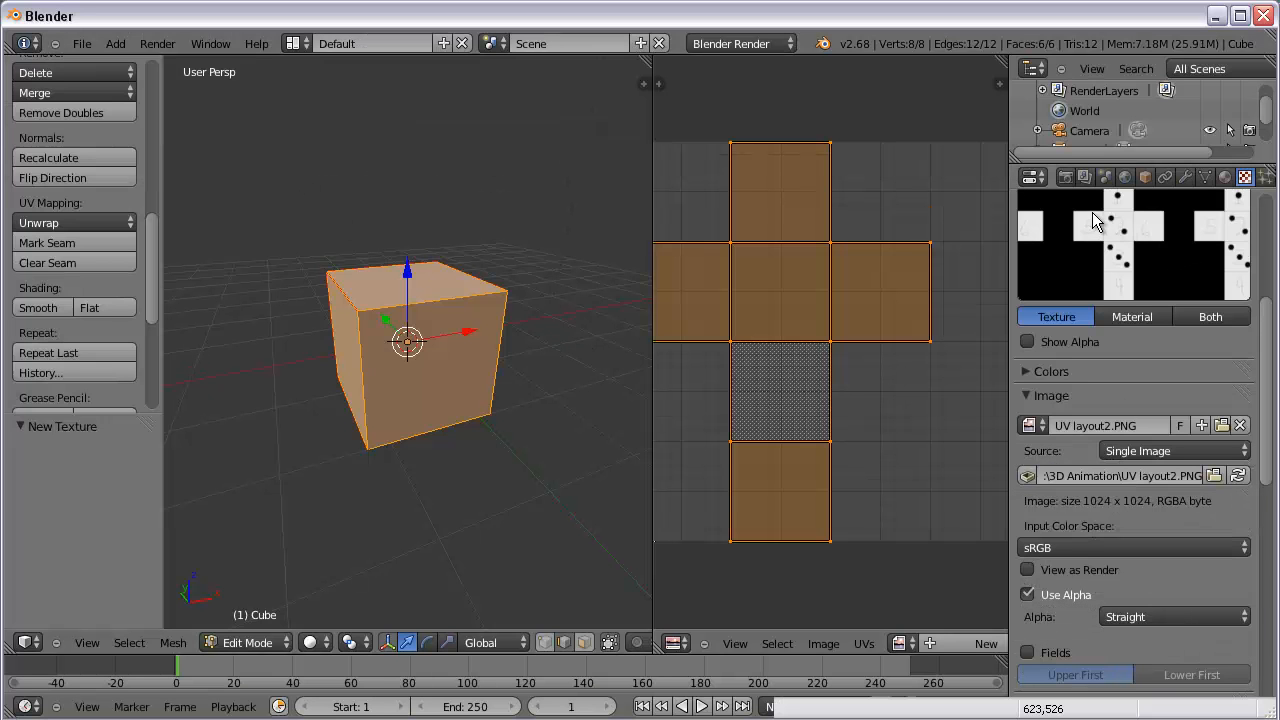
- Display UV layout2.PNG behind the unwrapped cube faces in the UV editor
left_click(905, 642)
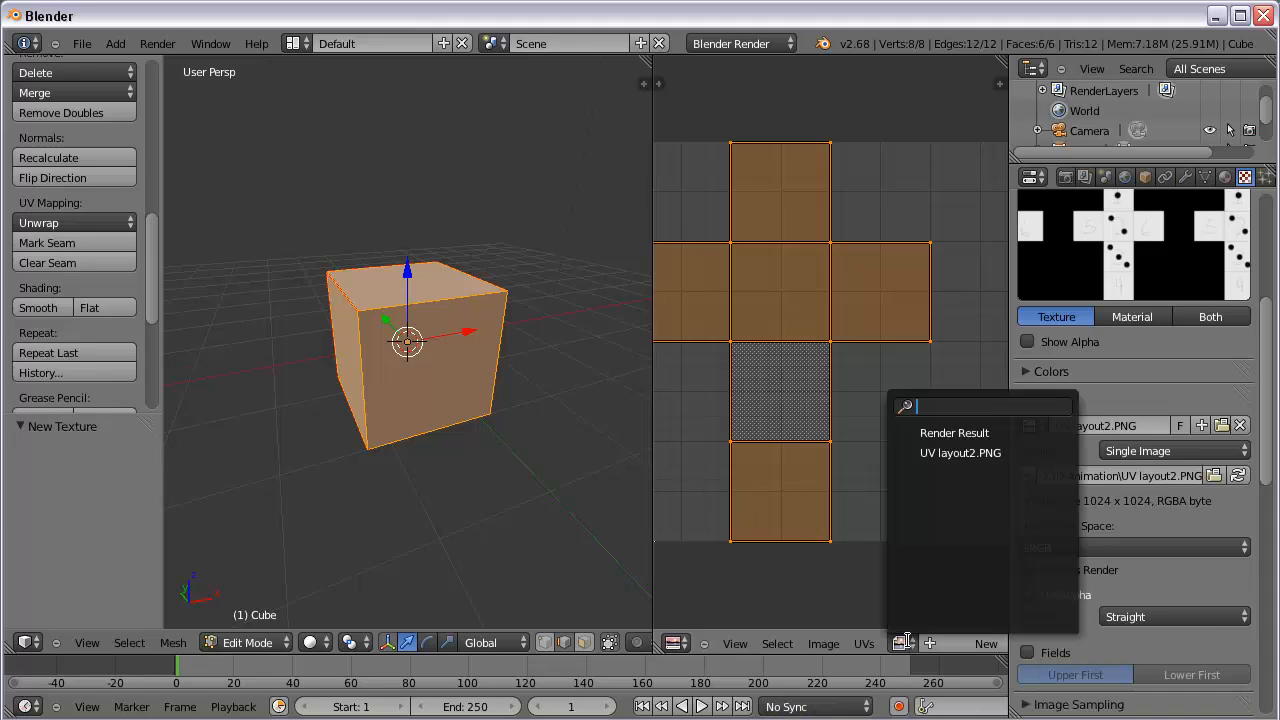
left_click(941, 452)
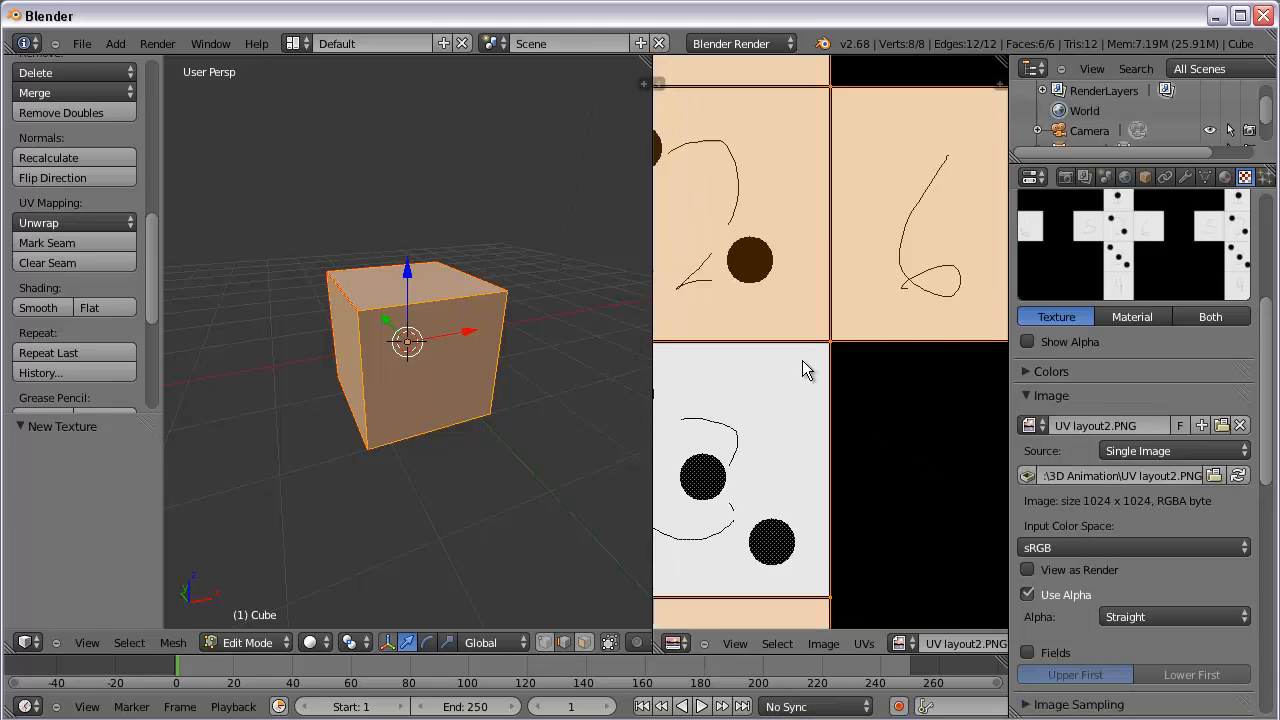
scroll(802, 368, "down", 4)
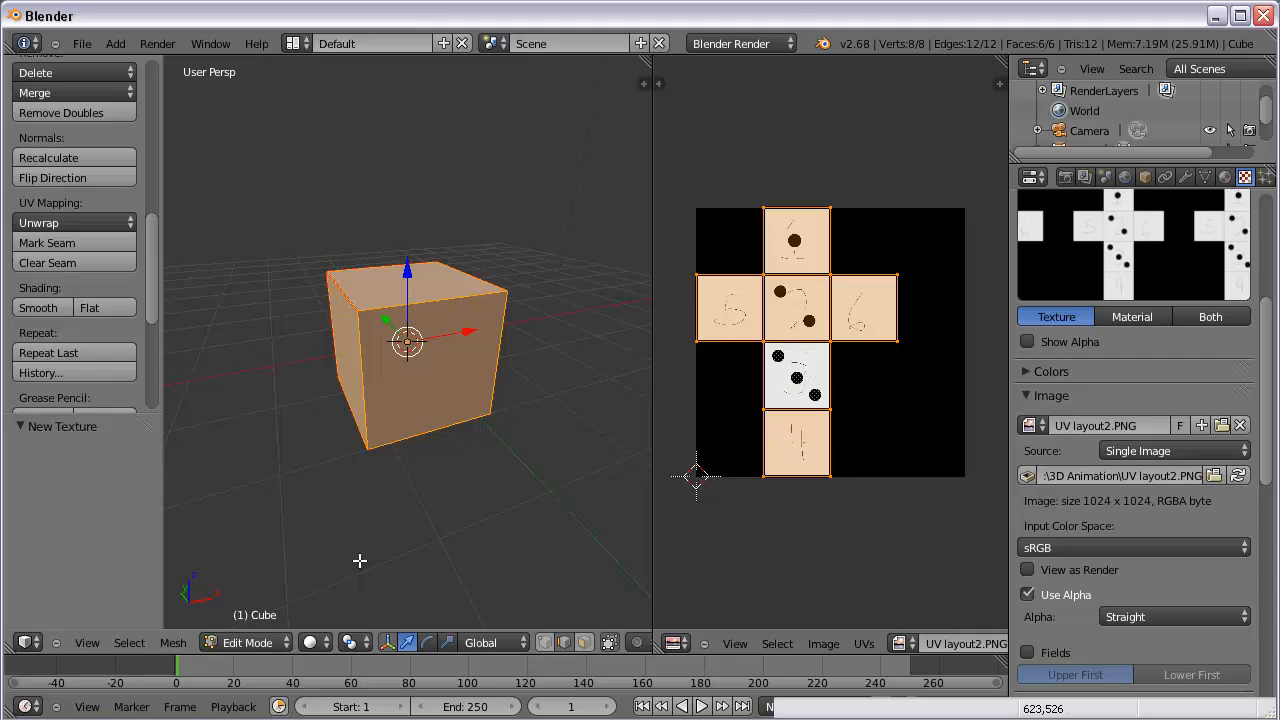
- Set the 3D view's shading to Texture and make a test render of the dice cube
left_click(313, 643)
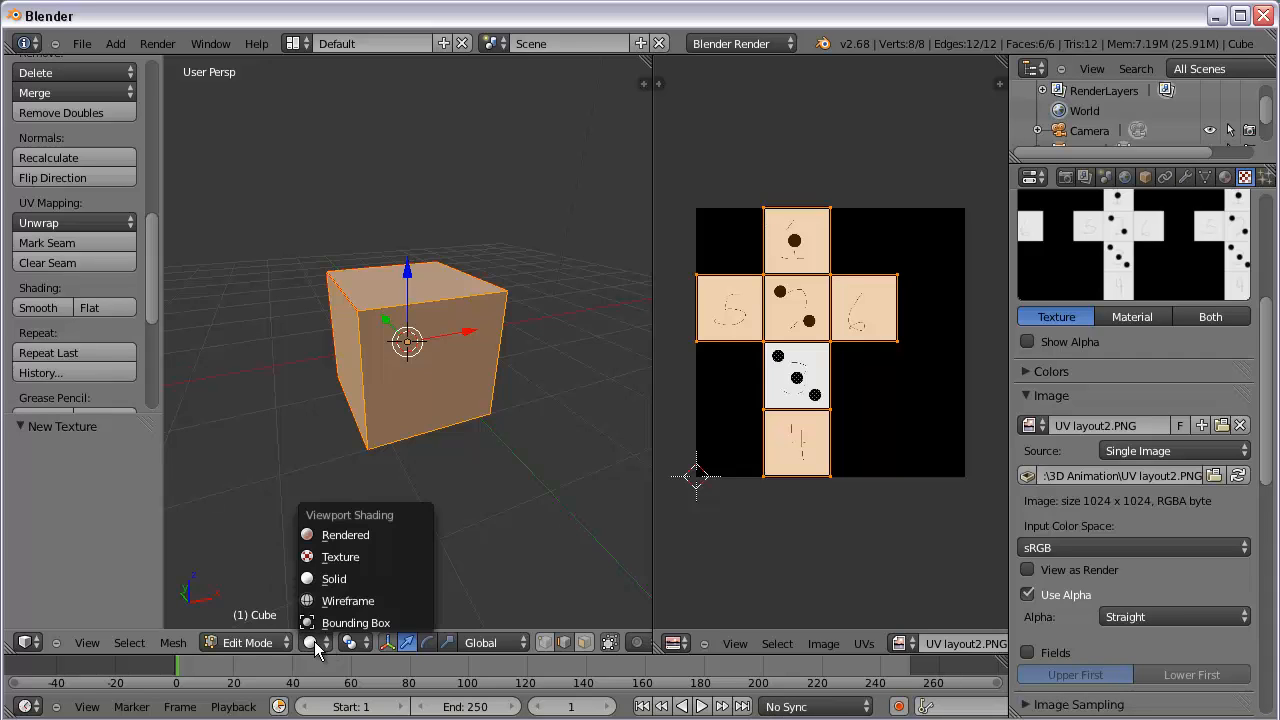
left_click(340, 566)
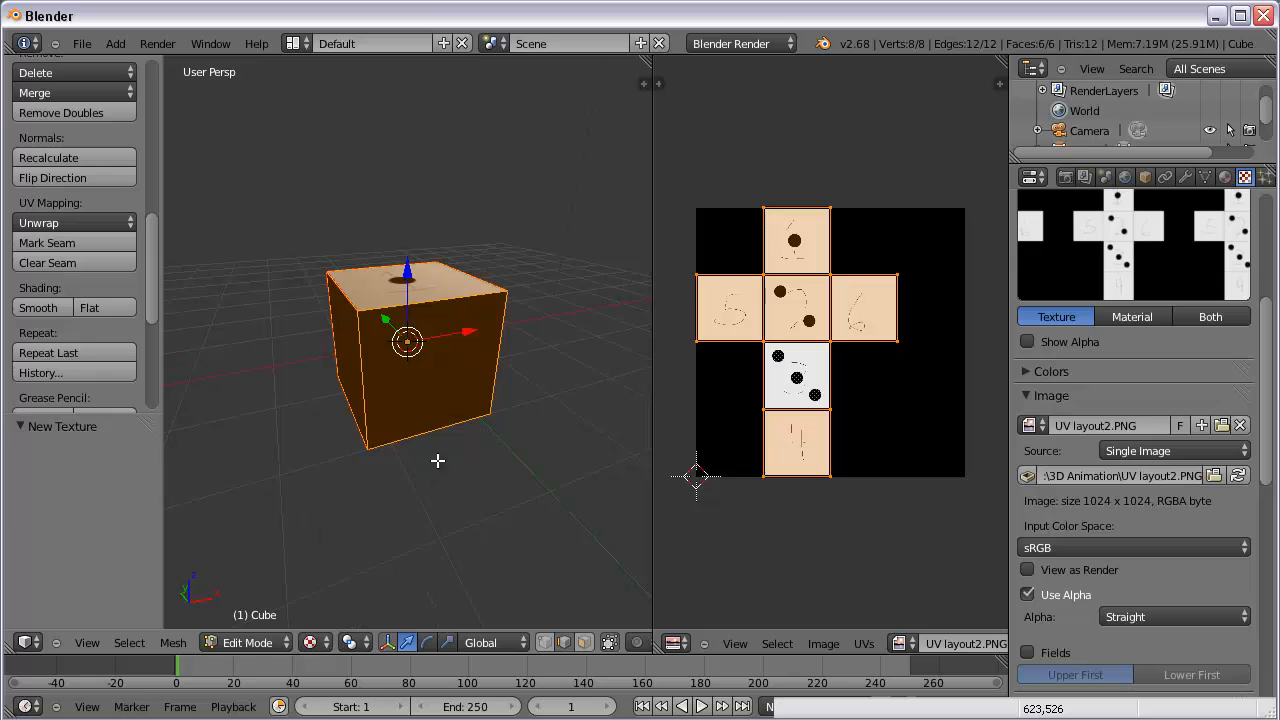
middle_click_drag(446, 531, 450, 387)
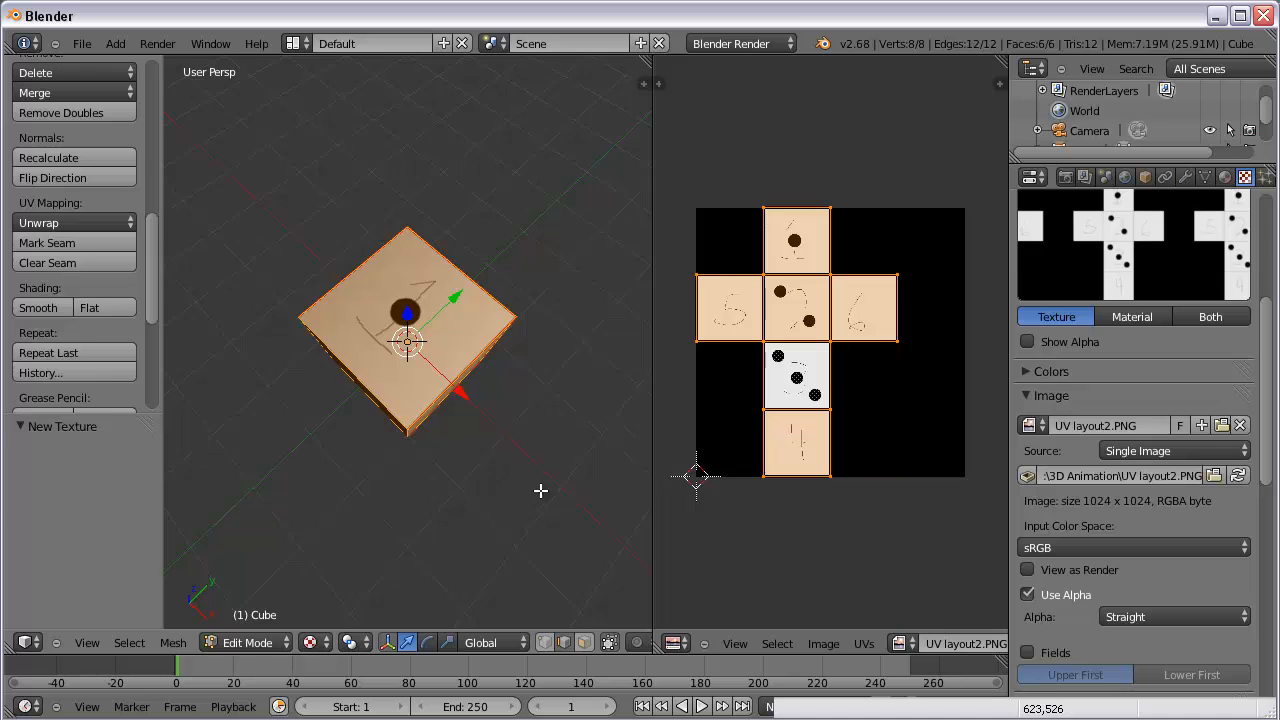
middle_click_drag(543, 491, 506, 451)
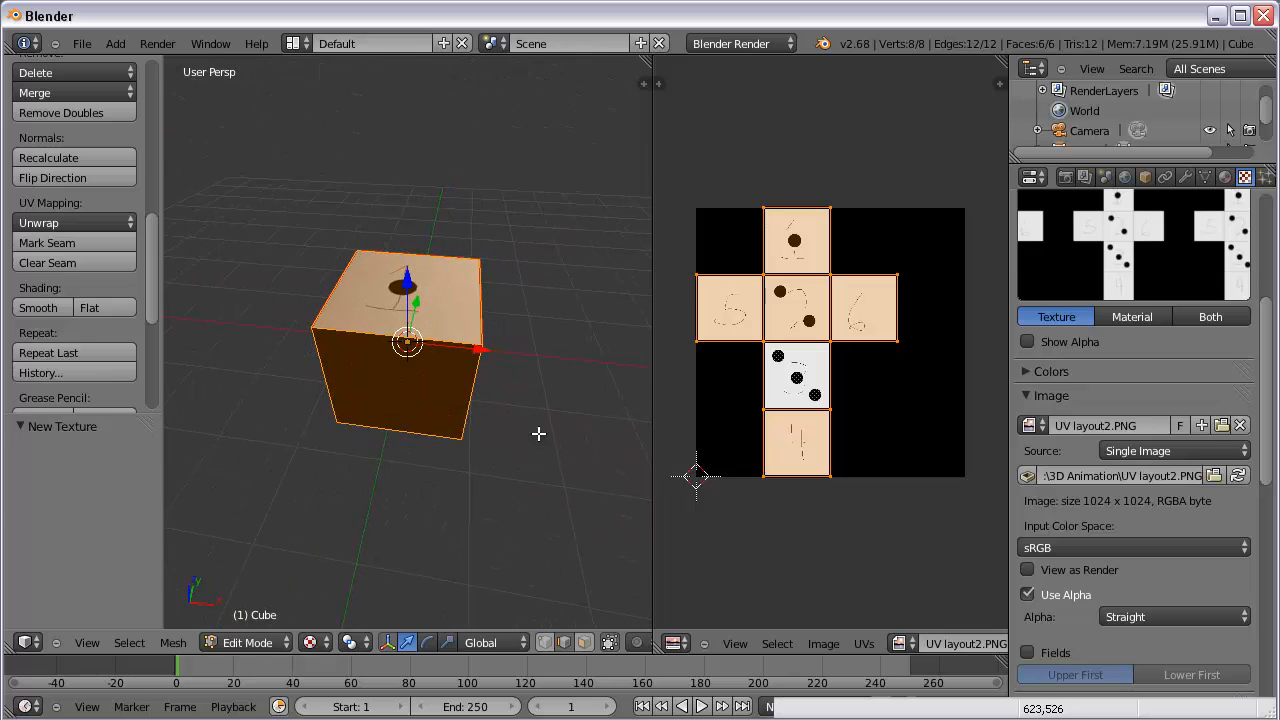
scroll(426, 391, "down", 6)
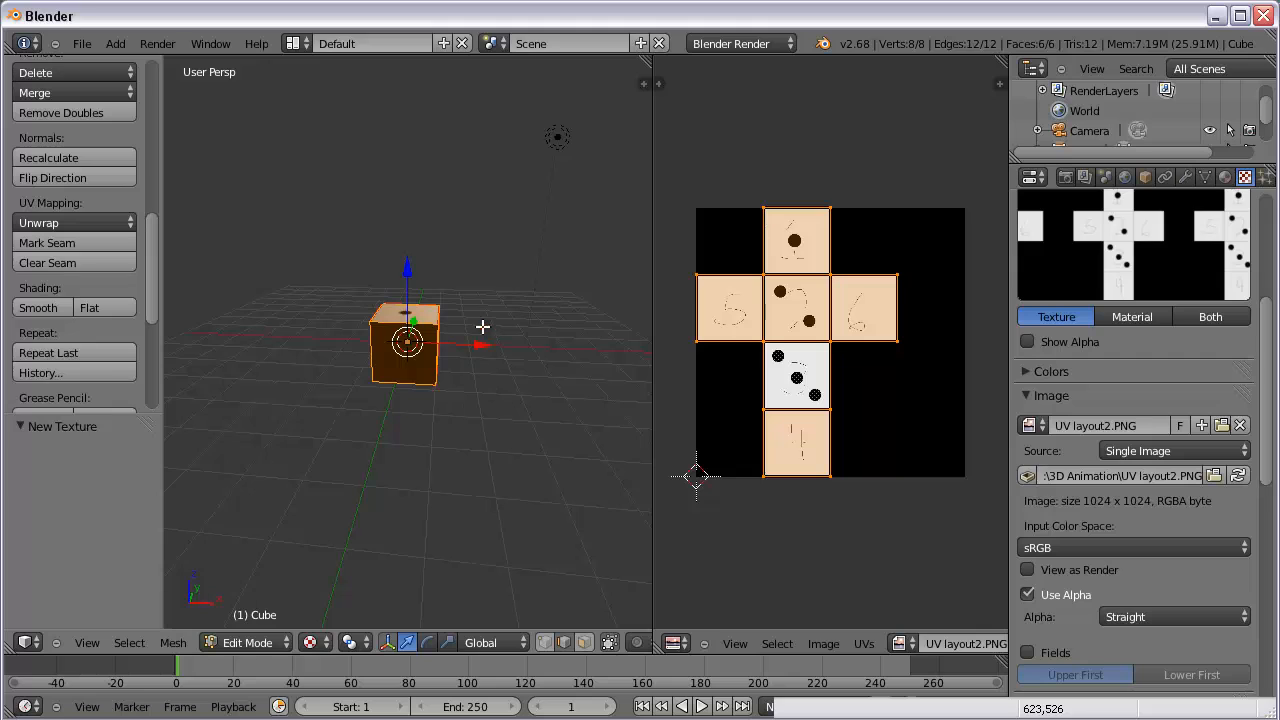
key("F12")
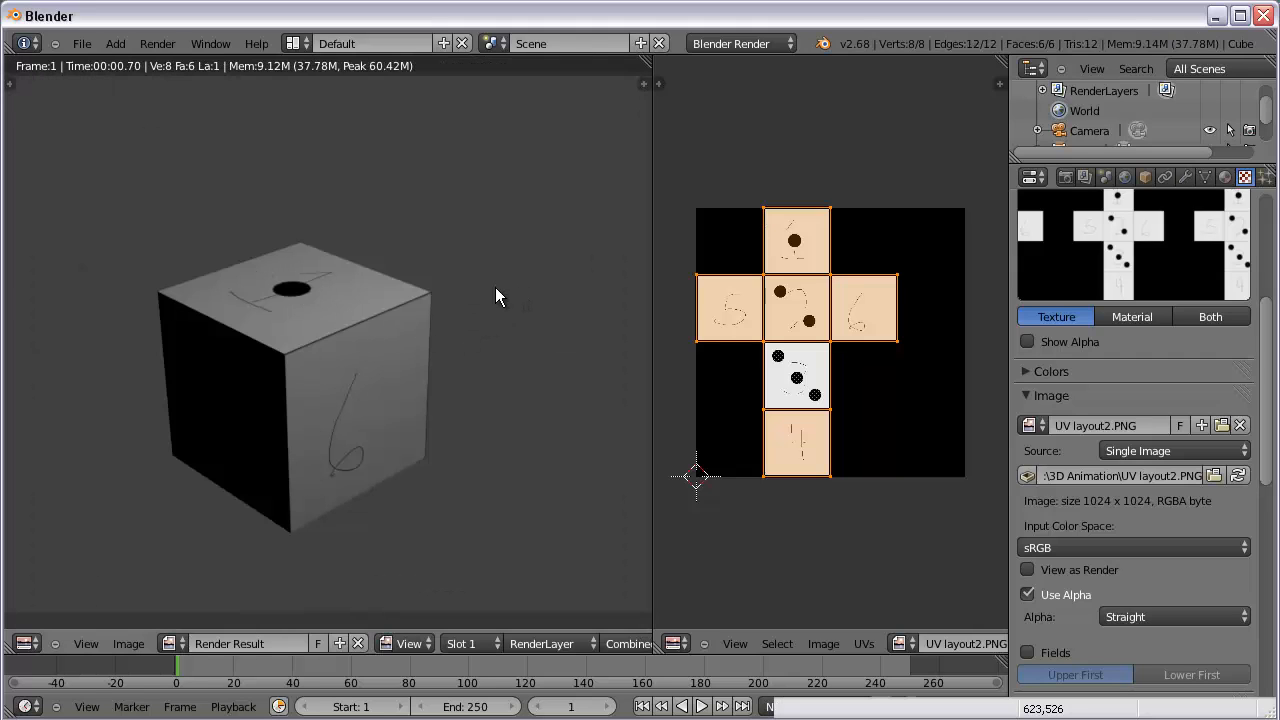
key("Escape")
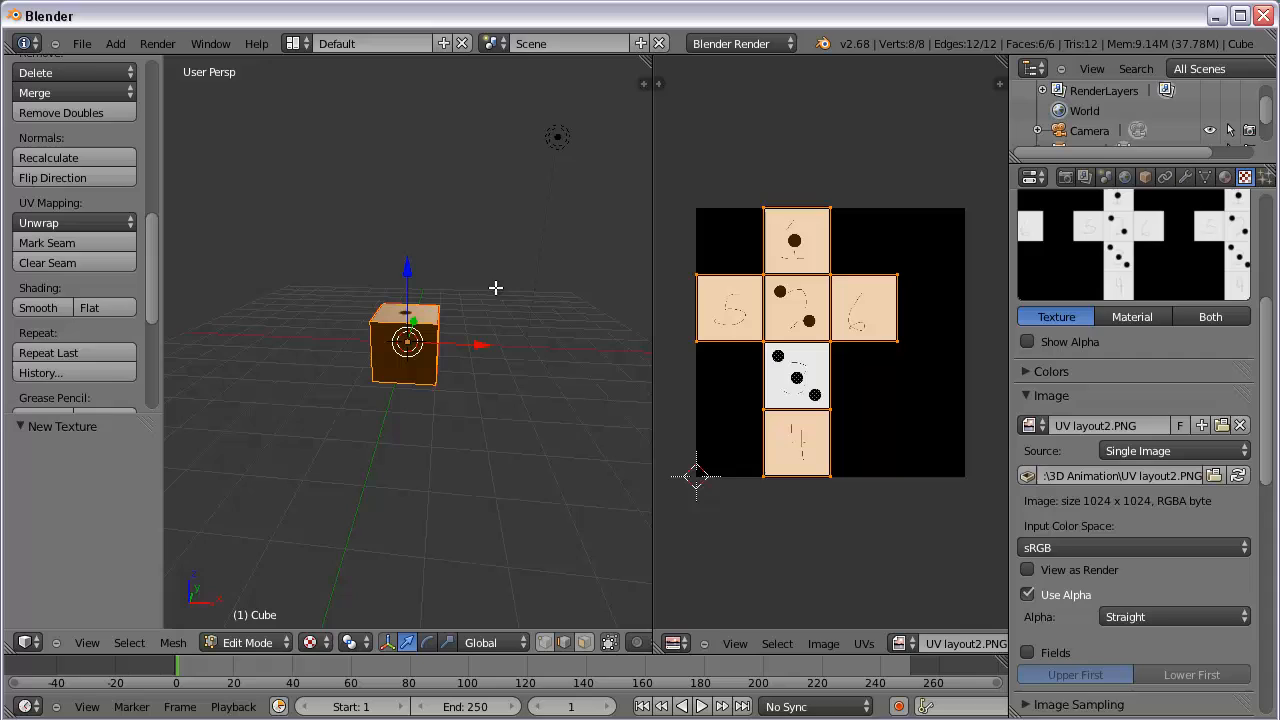
- Switch to Object Mode and move the existing lamp closer to the cube, lowering it and shifting it about -1.55 along X
left_click(247, 642)
left_click(240, 626)
right_click(558, 139)
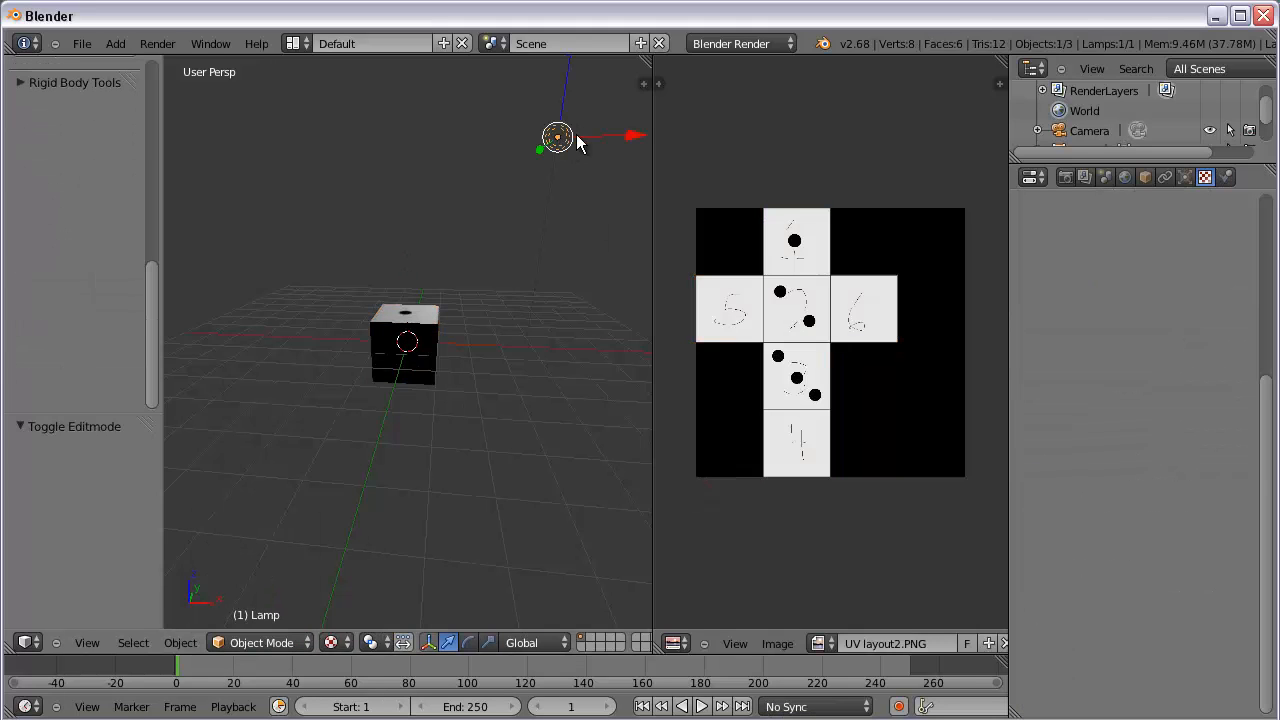
scroll(615, 188, "down", 1)
left_click_drag(541, 92, 491, 160)
left_click_drag(591, 246, 540, 258)
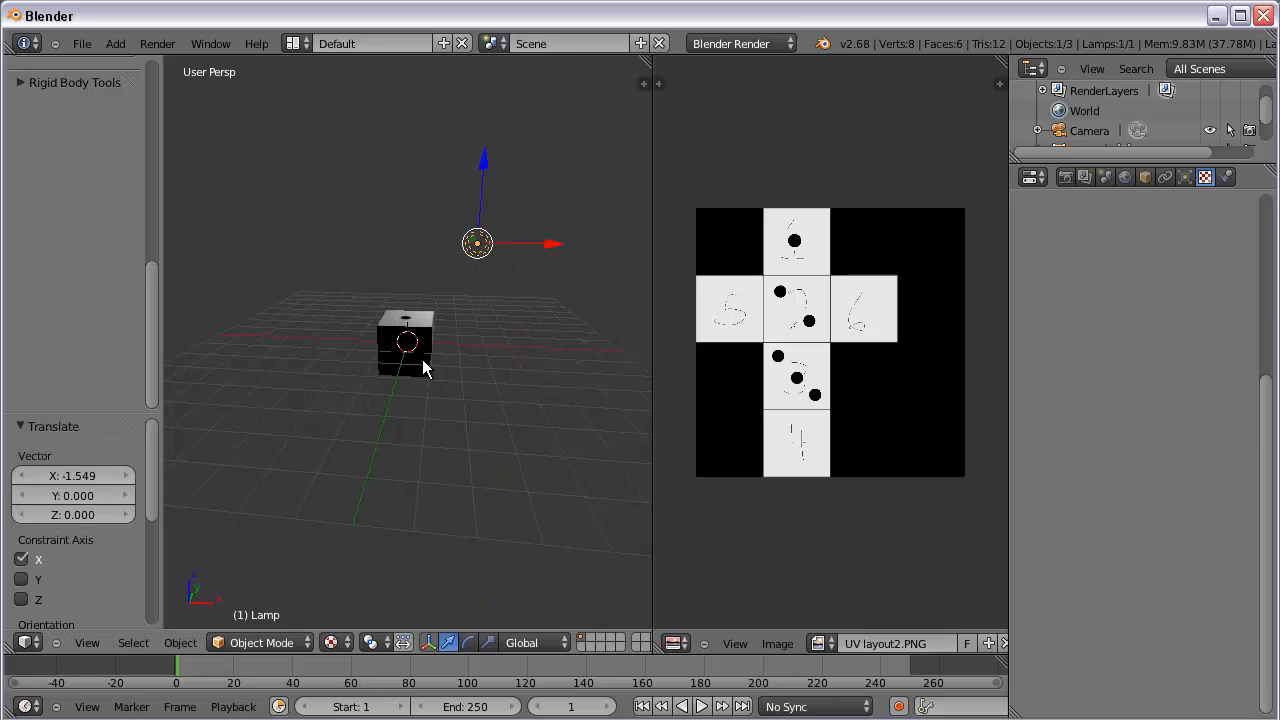
- Place the 3D cursor in front of the cube towards negative X and add a Point lamp there
left_click(313, 398)
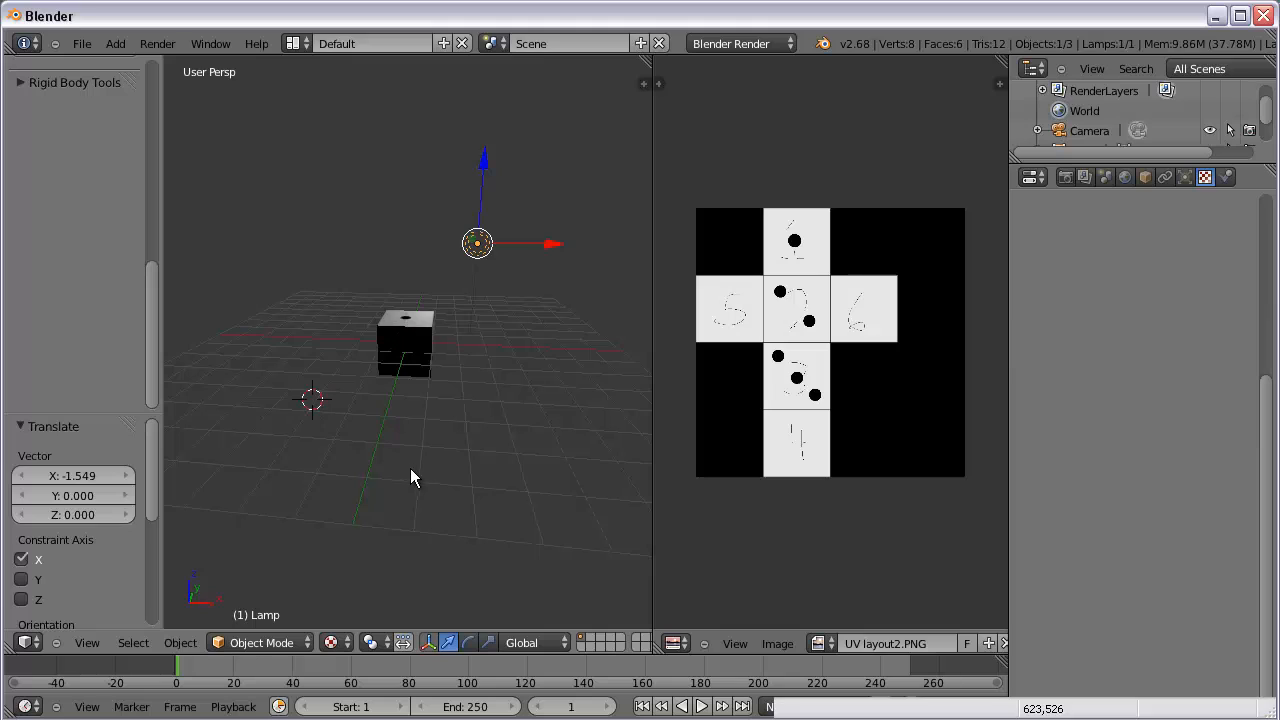
left_click(116, 44)
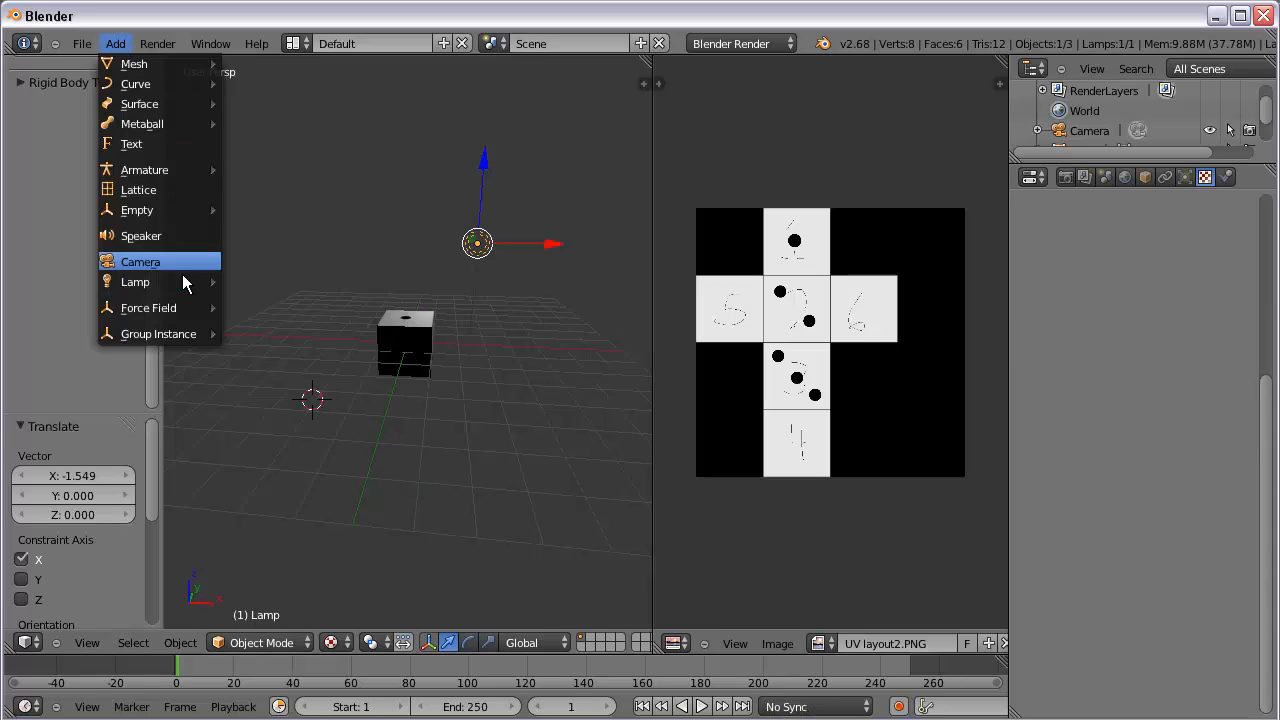
mouse_move(163, 285)
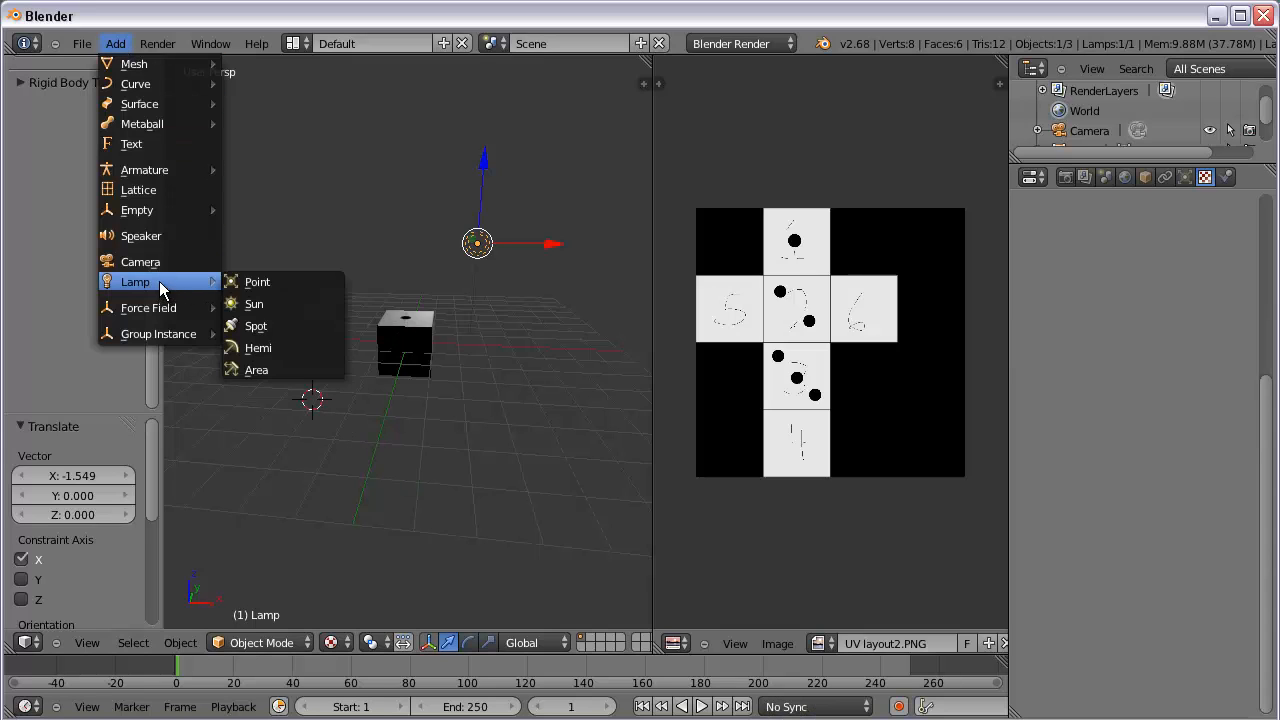
left_click(258, 286)
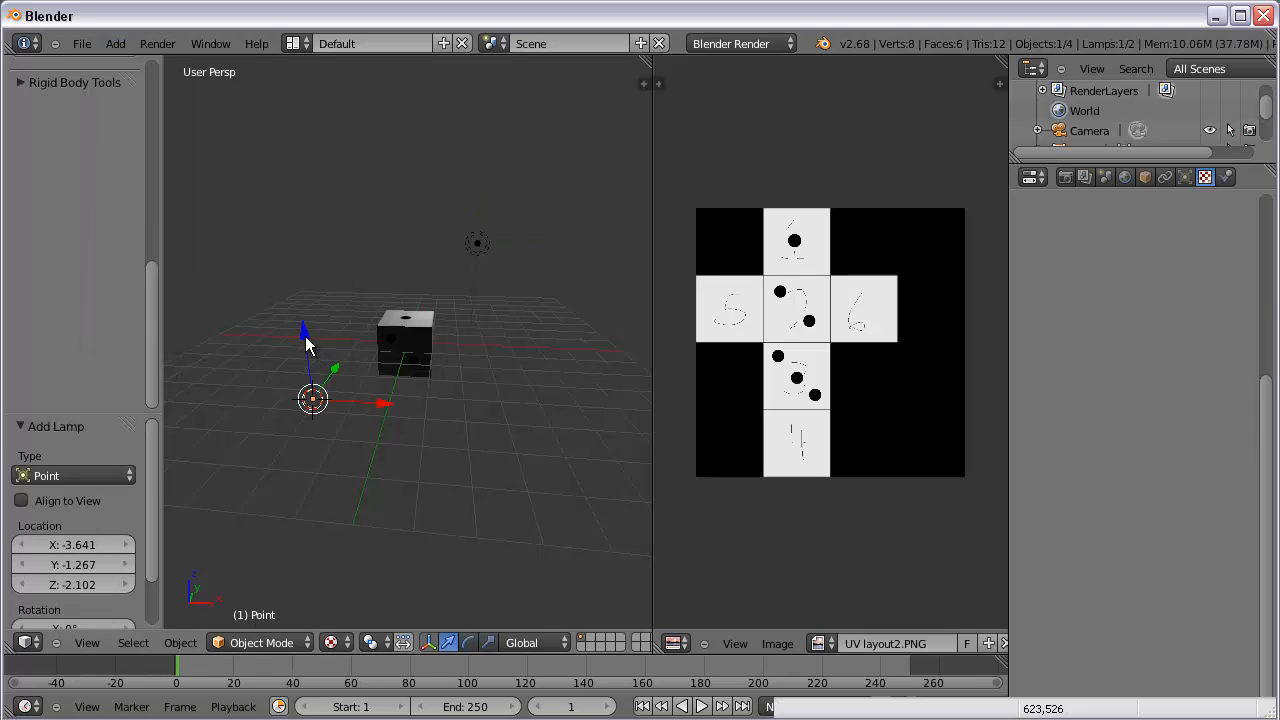
- Move the new Point lamp about -2.03 along Z and about -2.66 along Y
left_click_drag(305, 336, 300, 385)
middle_click_drag(393, 426, 430, 370)
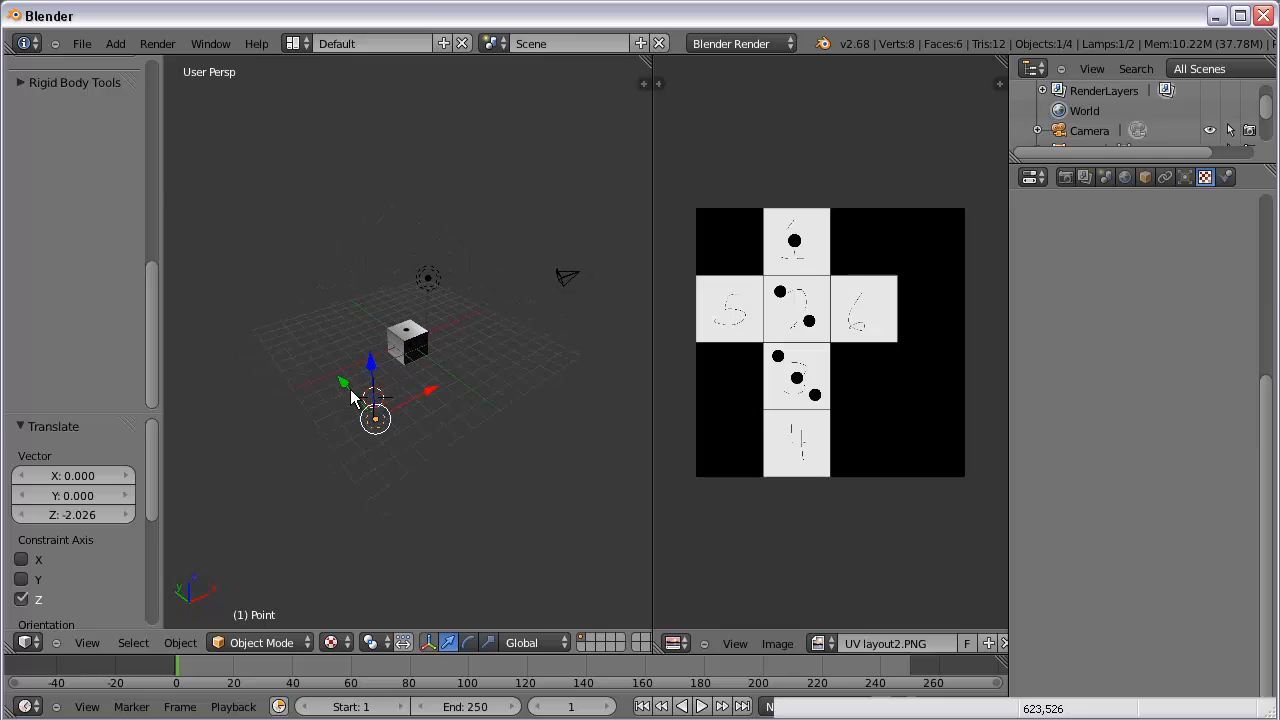
left_click_drag(354, 394, 418, 455)
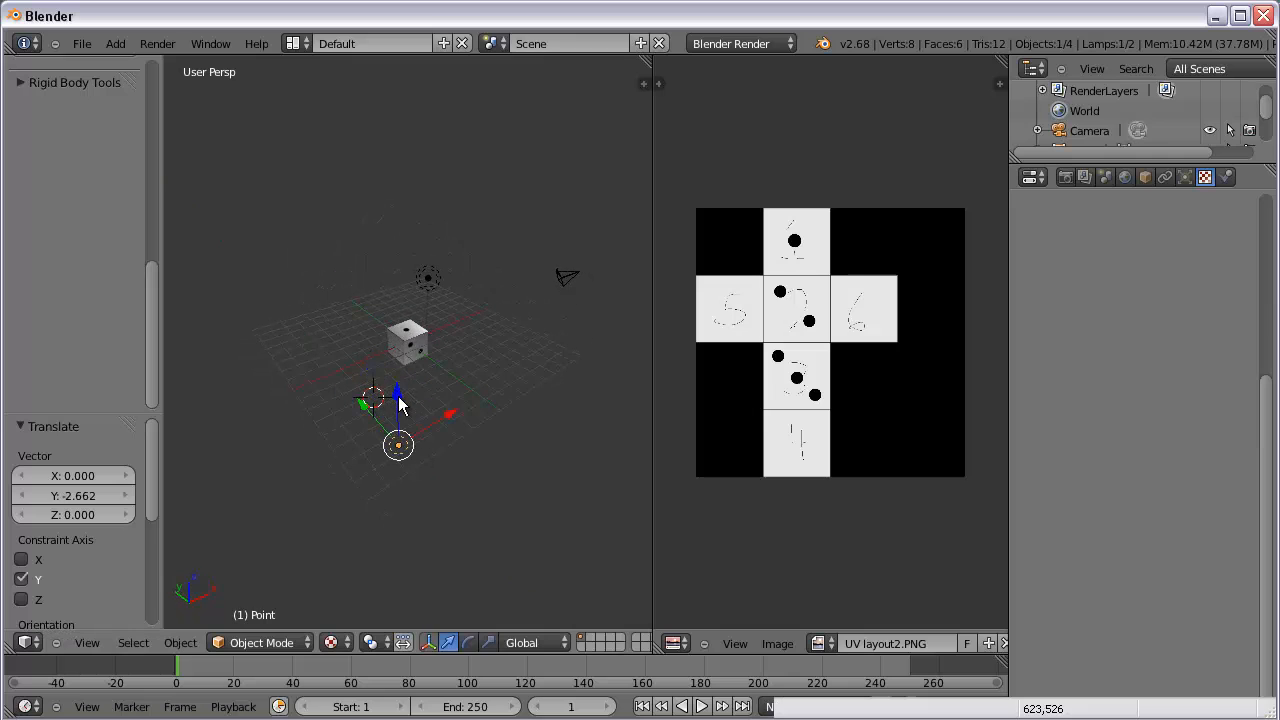
- Render the dice cube with both lamps to check its lit faces, and close the render
middle_click_drag(483, 342, 407, 393)
scroll(418, 400, "up", 8)
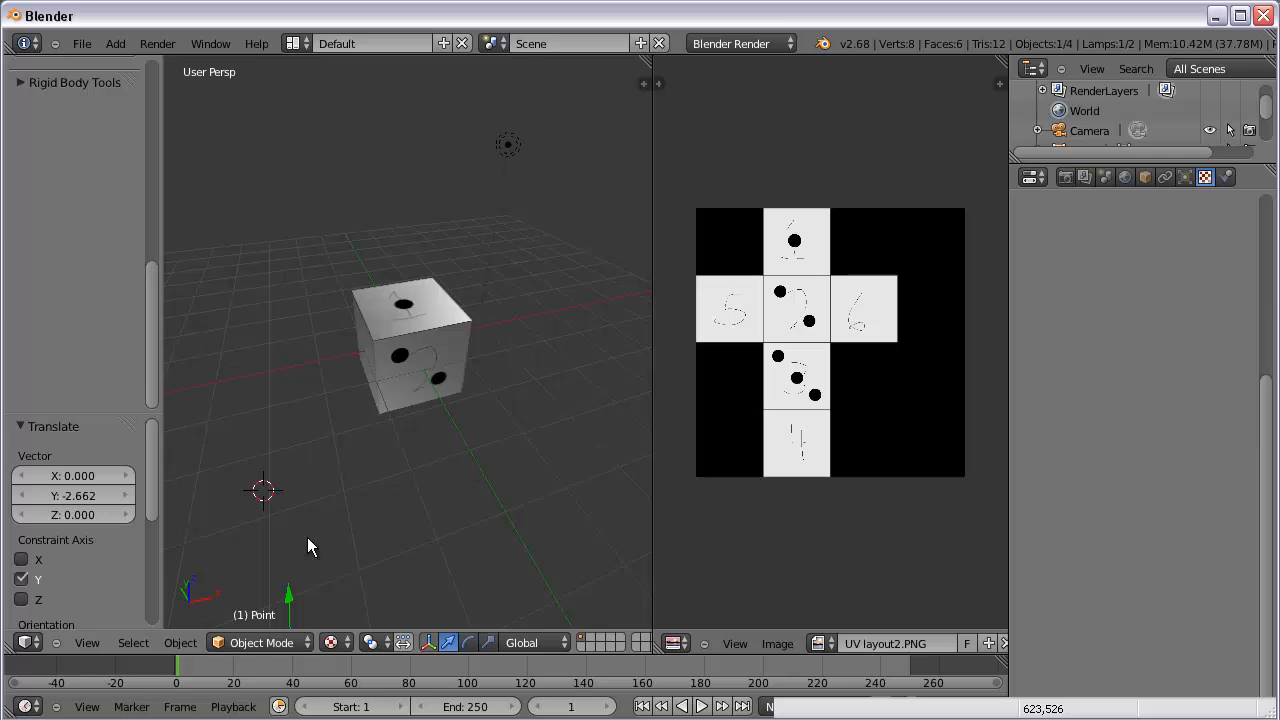
middle_click_drag(440, 484, 371, 465)
key("F12")
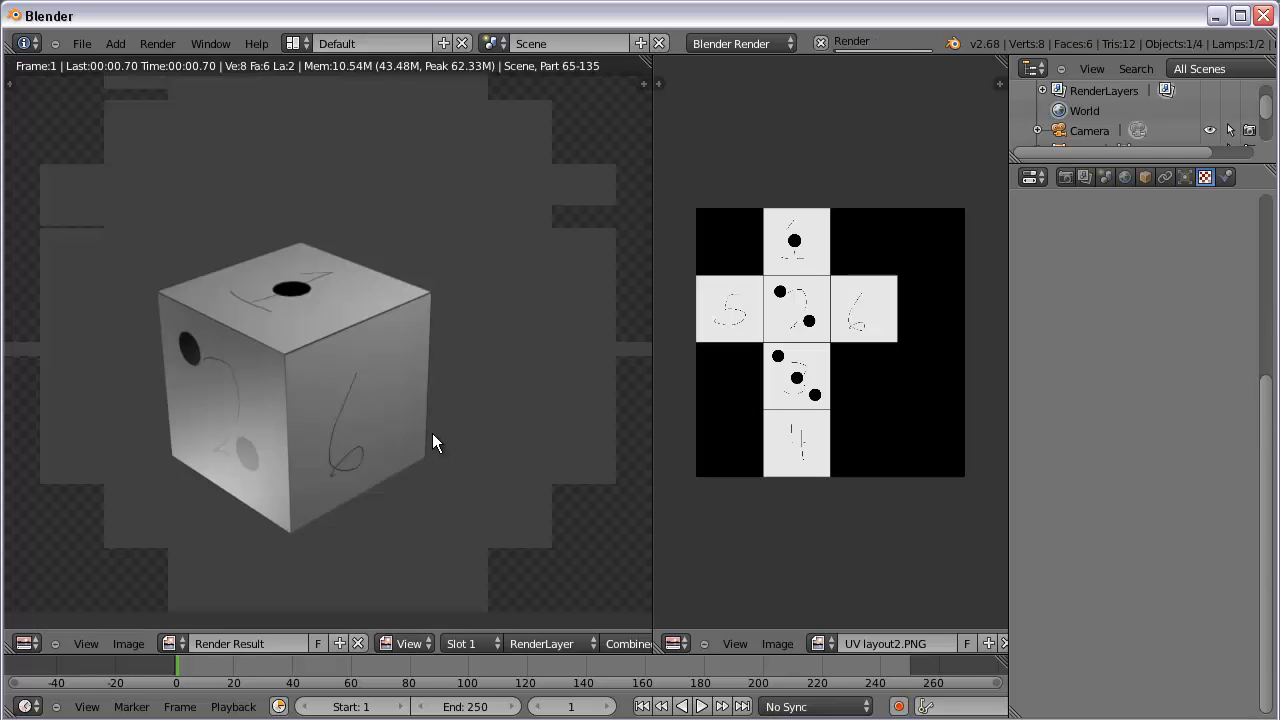
left_click(232, 459)
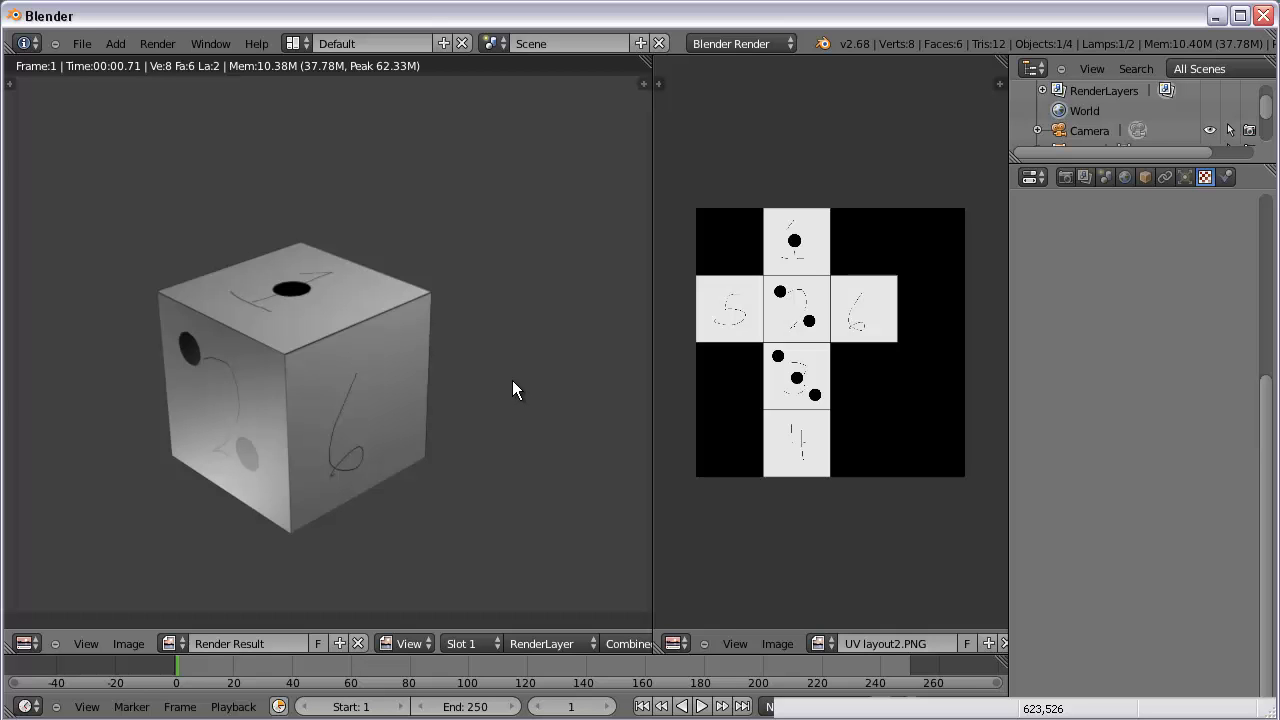
key("Escape")
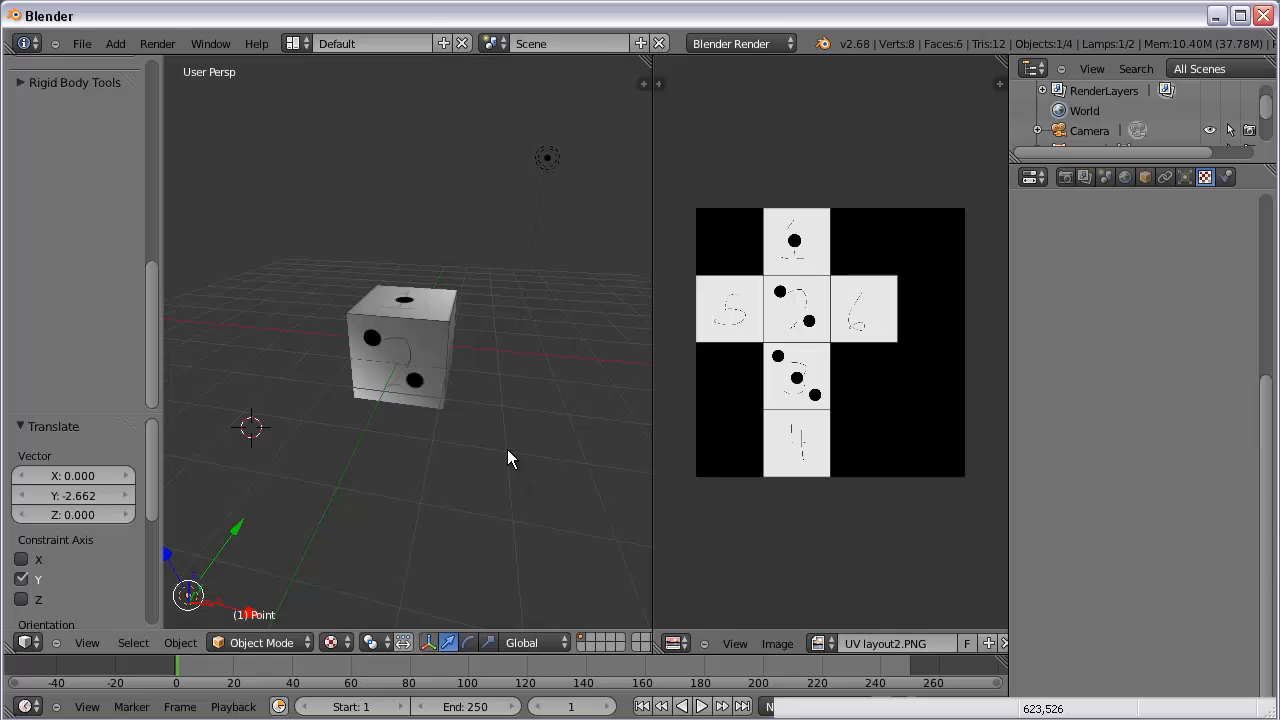